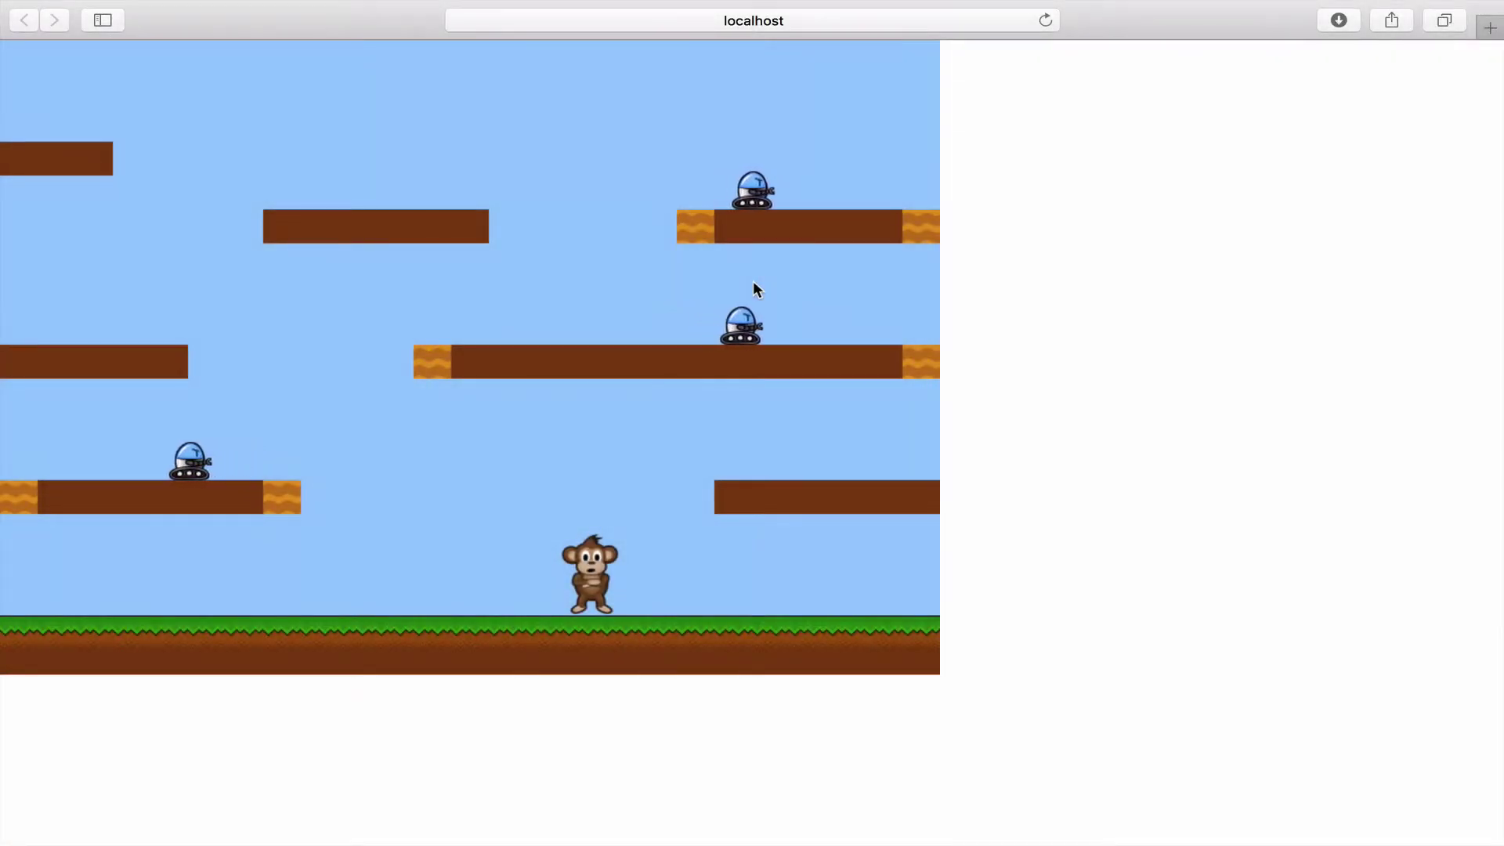
# Playtest the monkey on the ground by running both ways, jumping and shooting
pyautogui.press('Left')
pyautogui.press('Right')
pyautogui.press('space')
pyautogui.press('Up')
pyautogui.press('Left')
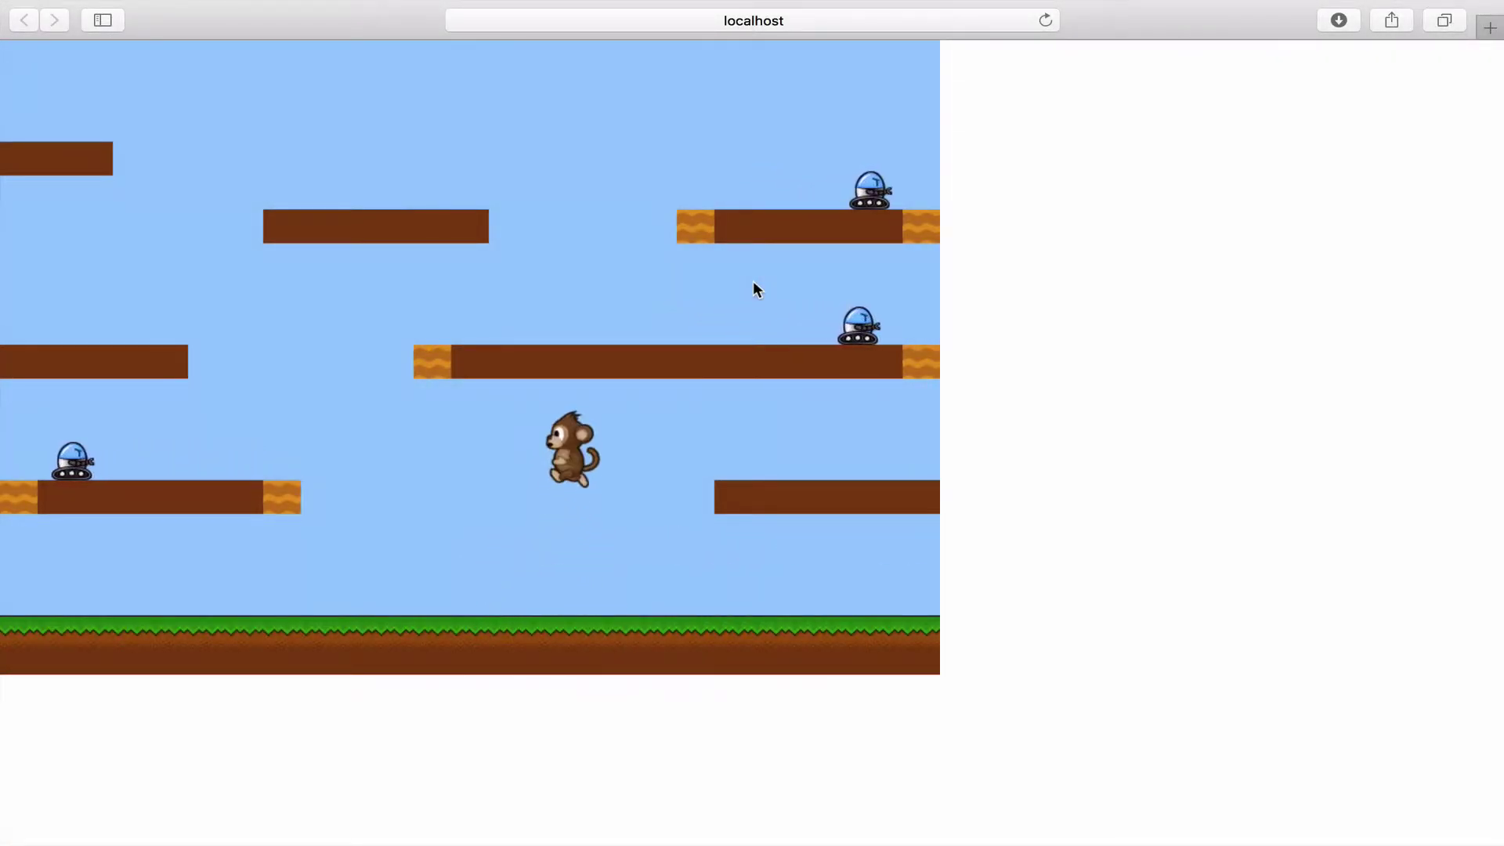
pyautogui.press('space')
pyautogui.press('Right')
pyautogui.press('Up')
pyautogui.press('space')
pyautogui.press('Left')
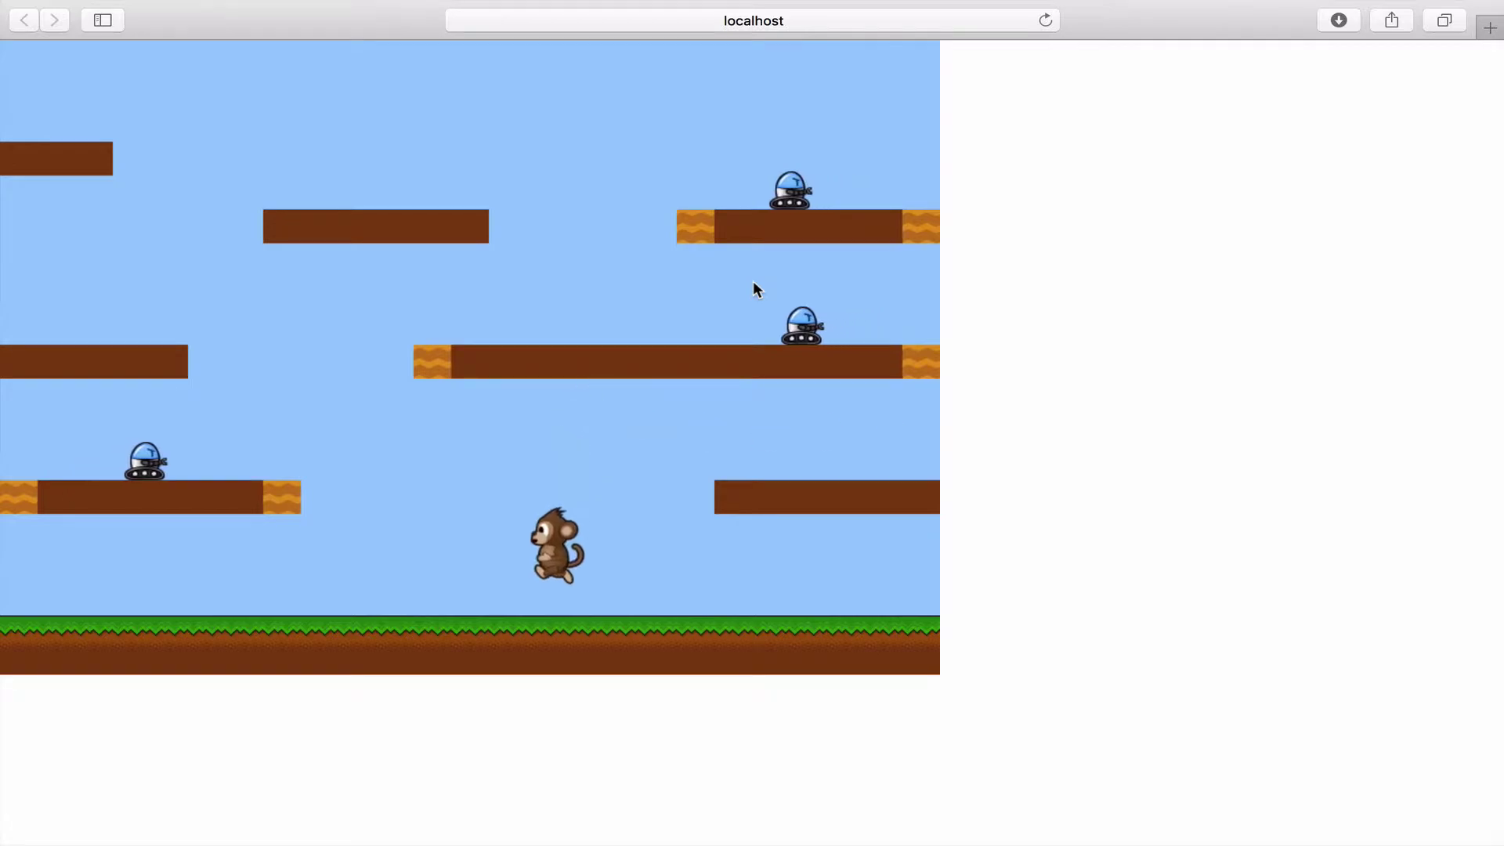
pyautogui.press('Right')
pyautogui.press('Left')
pyautogui.press('Up')
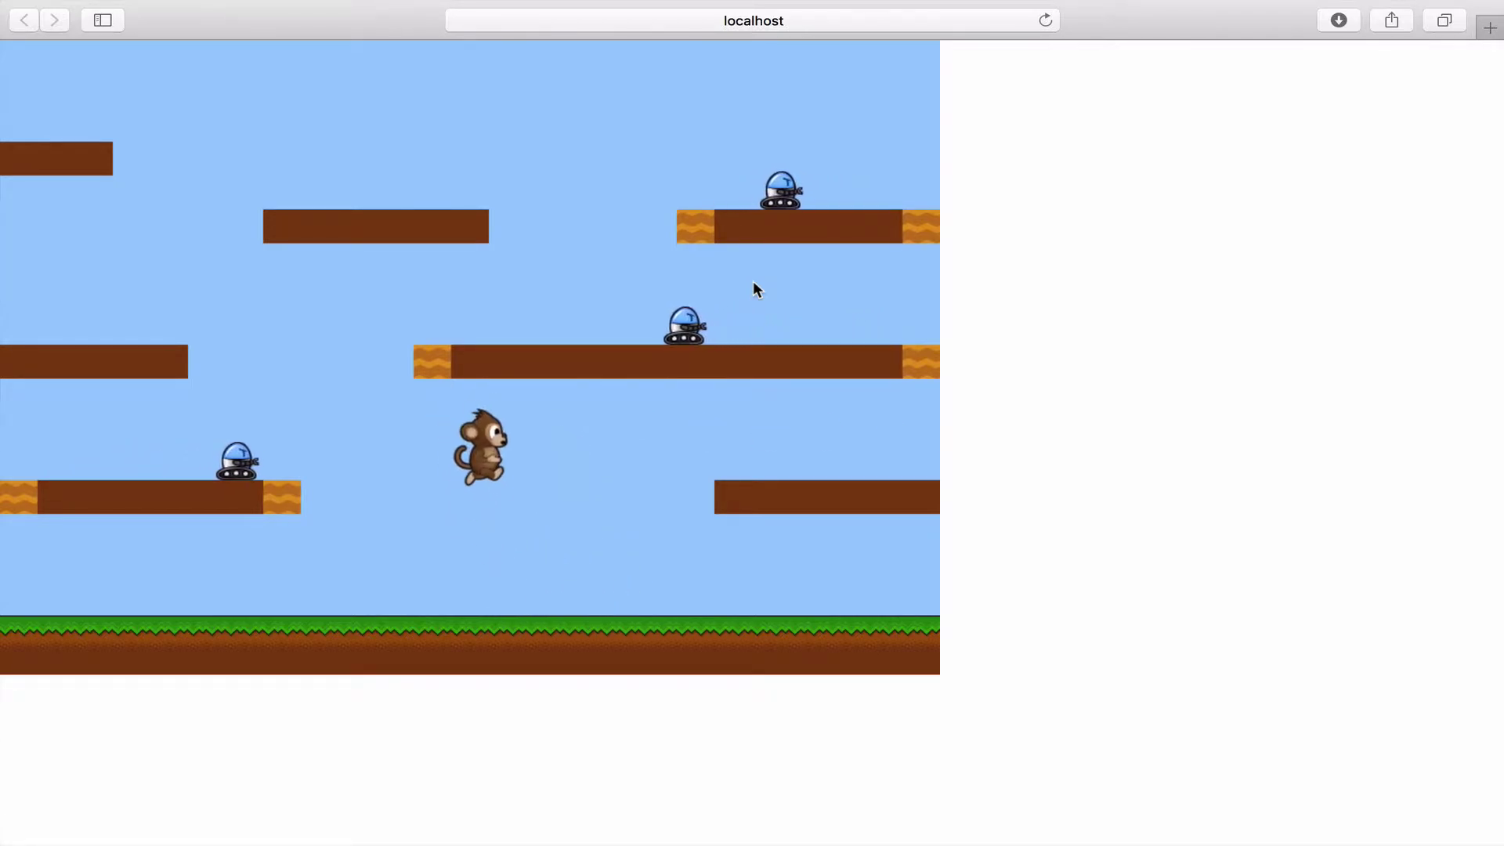
# Walk the monkey back and forth along the ground and jump to check its movement animations
pyautogui.press('Right')
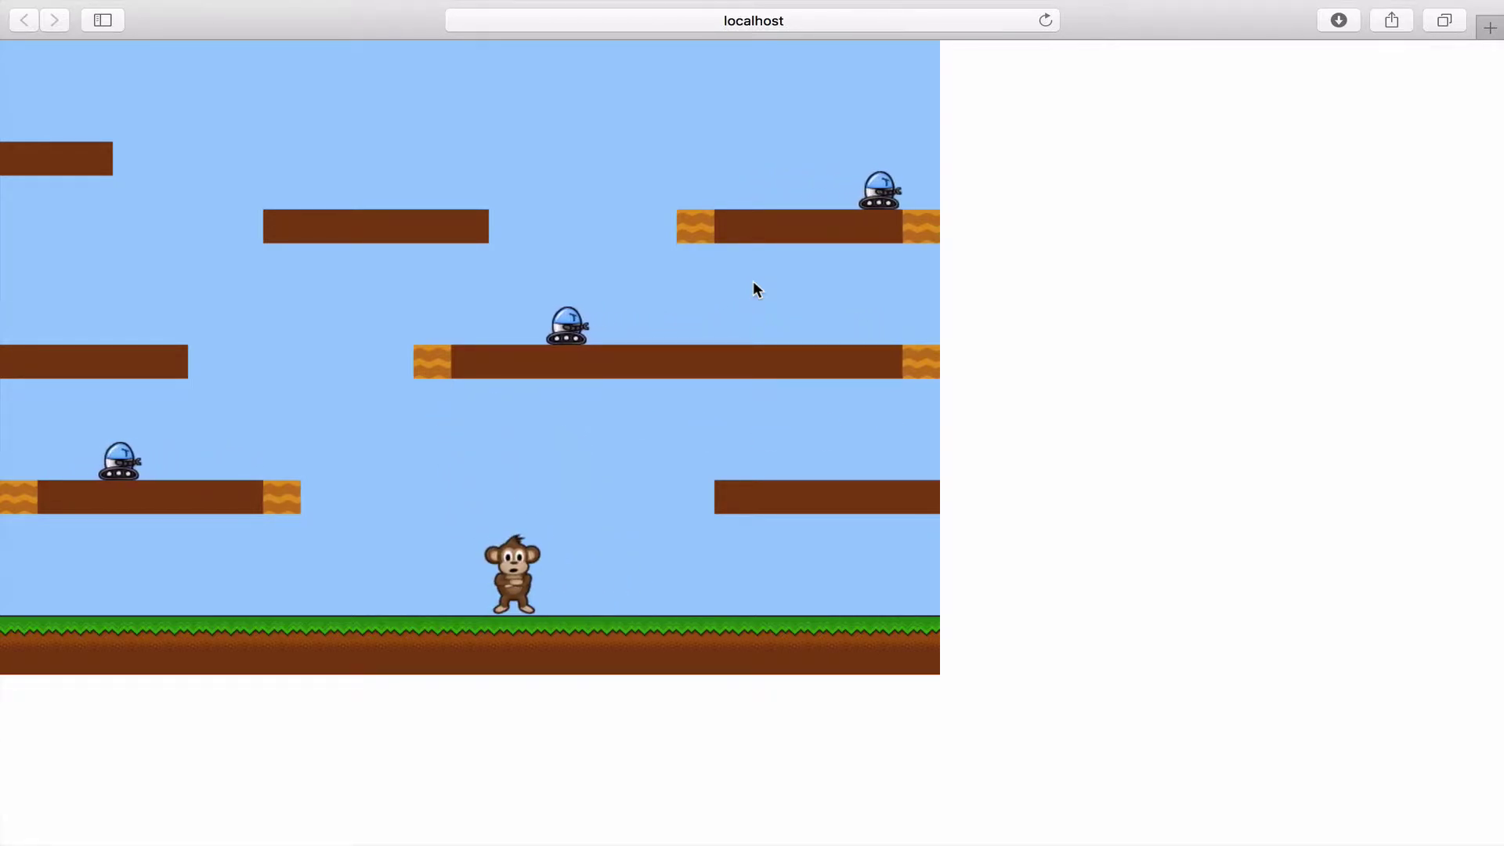
pyautogui.press('Right')
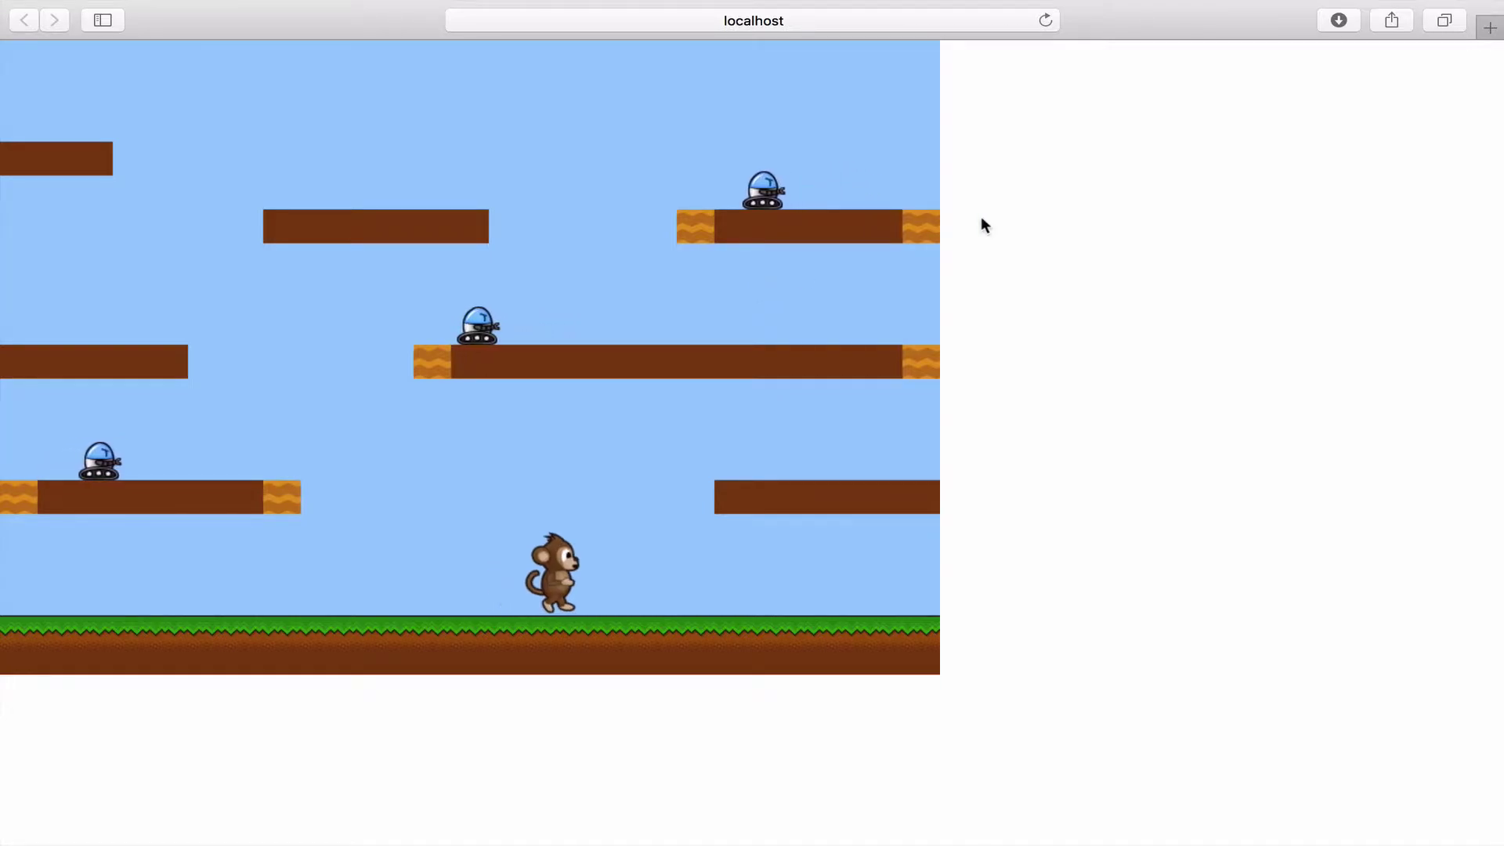
pyautogui.press('Left')
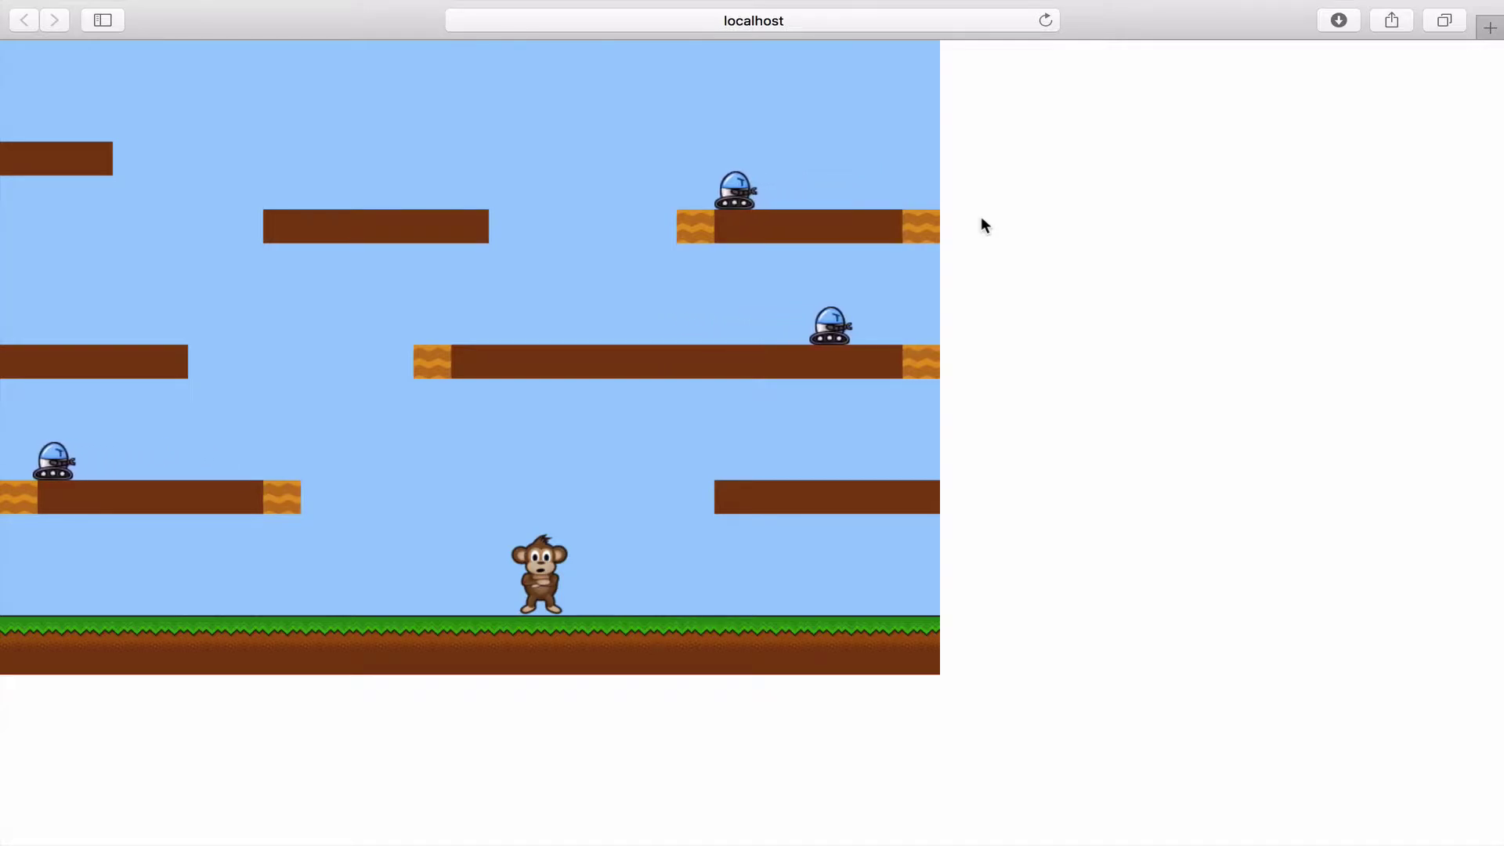
pyautogui.press('Right')
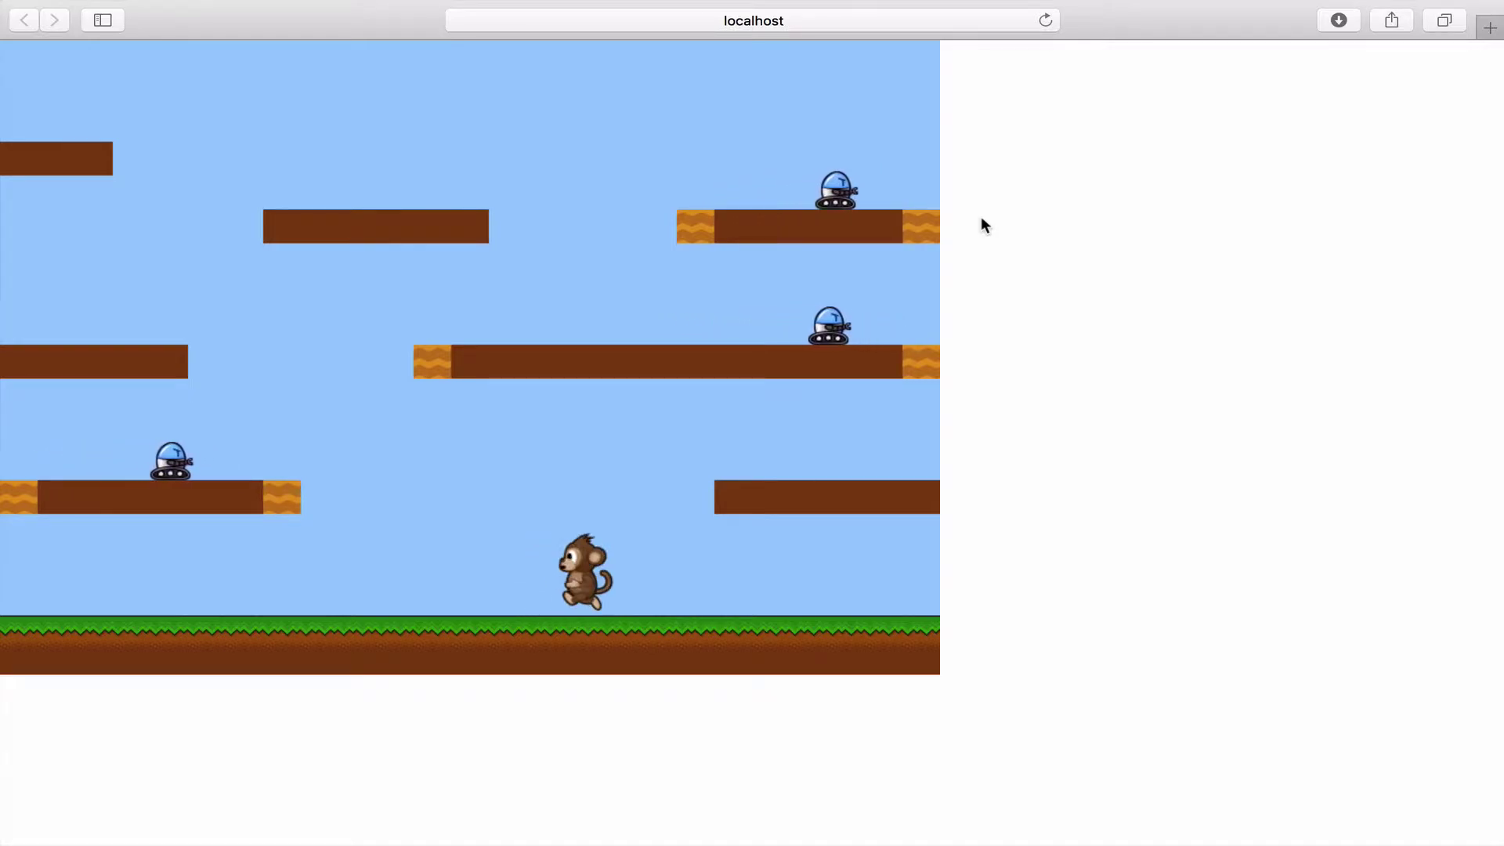
pyautogui.press('Left')
pyautogui.press('Up')
pyautogui.press('Right')
pyautogui.press('Left')
pyautogui.press('Up')
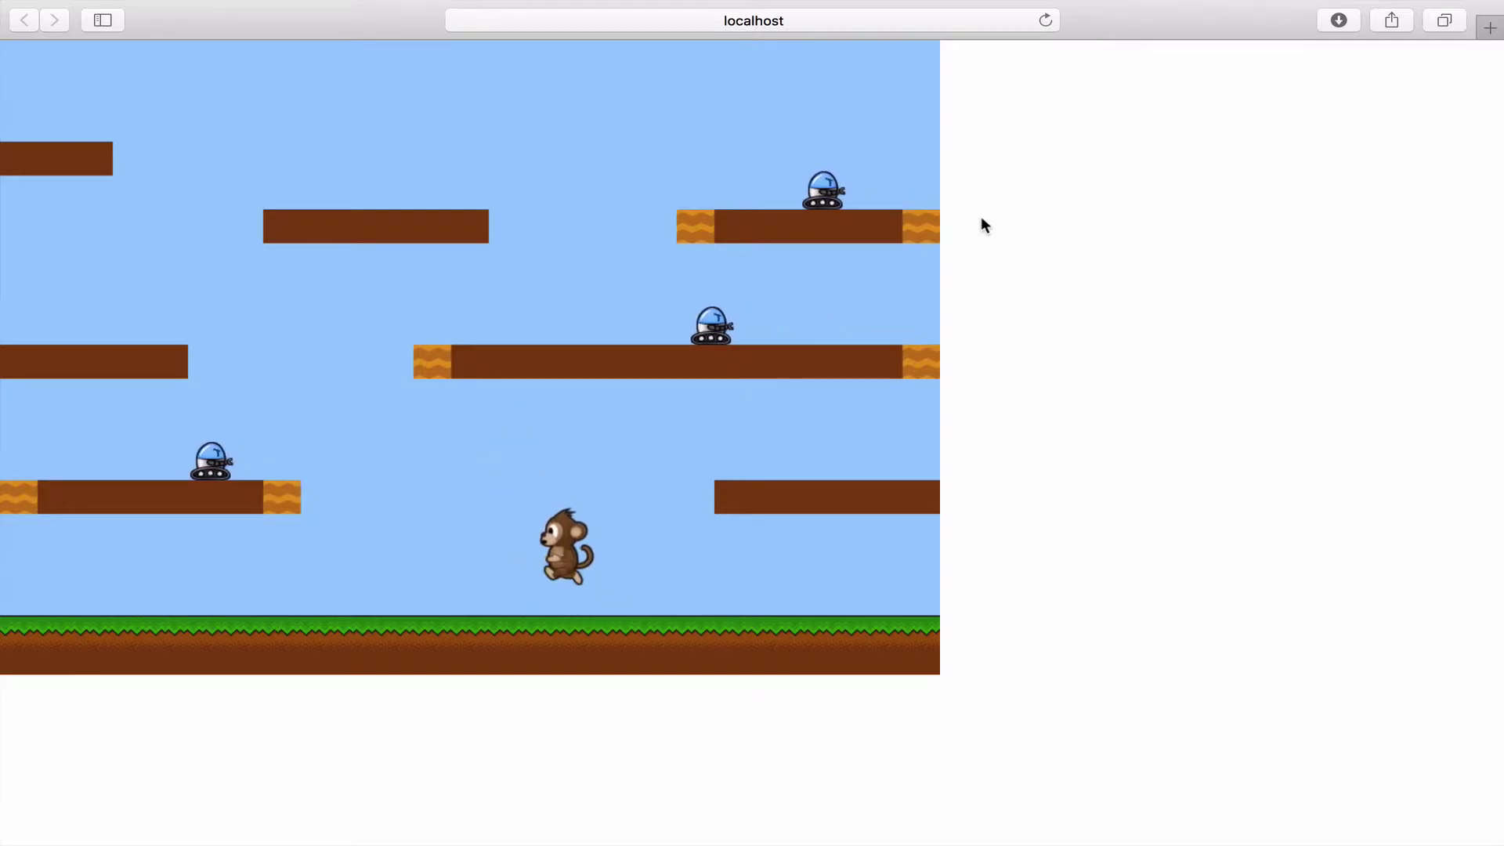
pyautogui.press('Left')
pyautogui.press('Right')
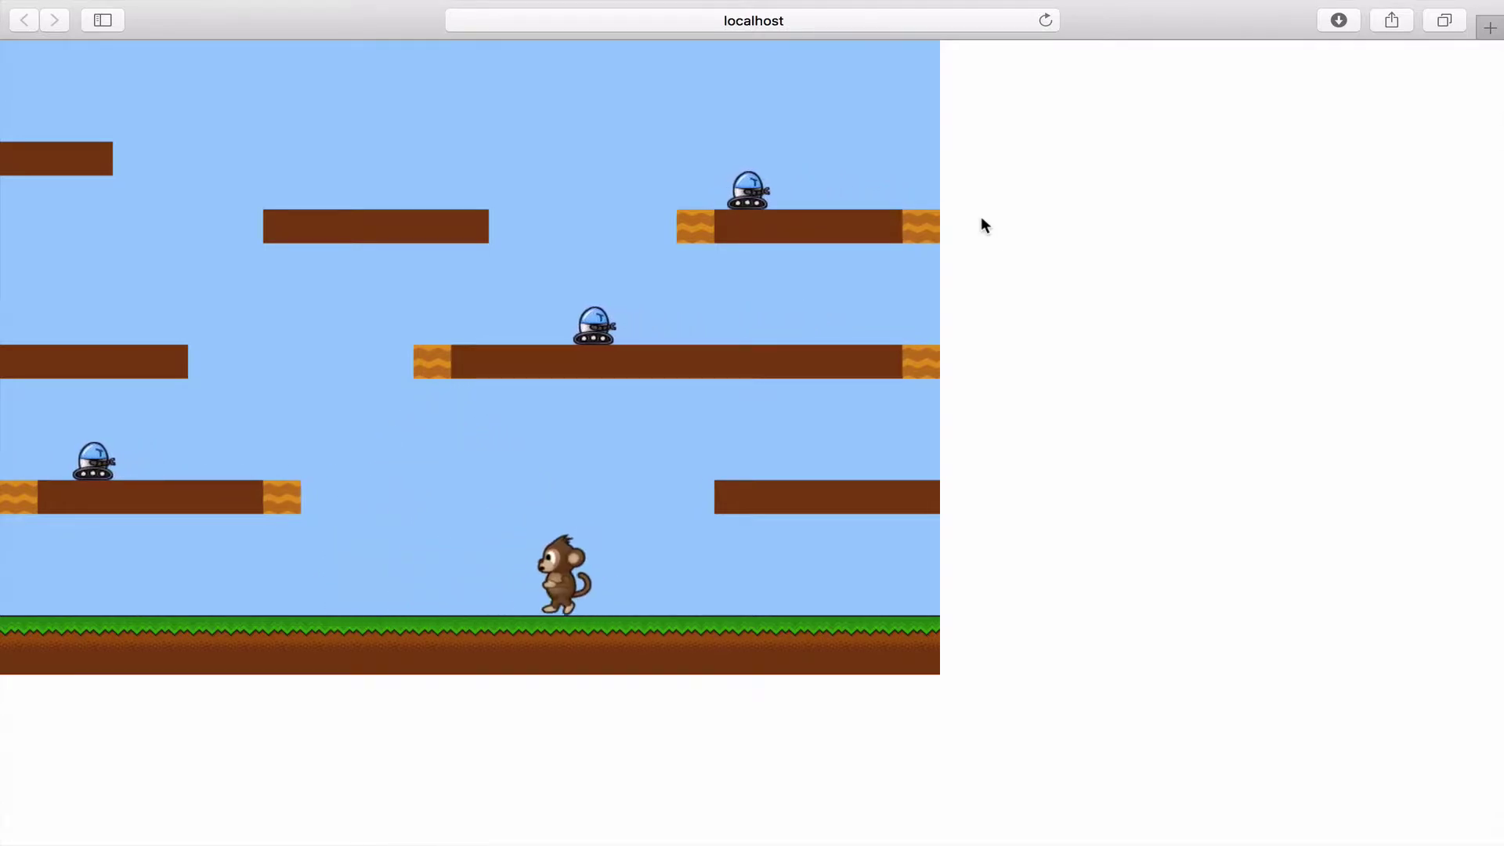
# Test combined running and jumping in both directions between the two lowest platforms
pyautogui.press('Up')
pyautogui.press('Left')
pyautogui.press('Right')
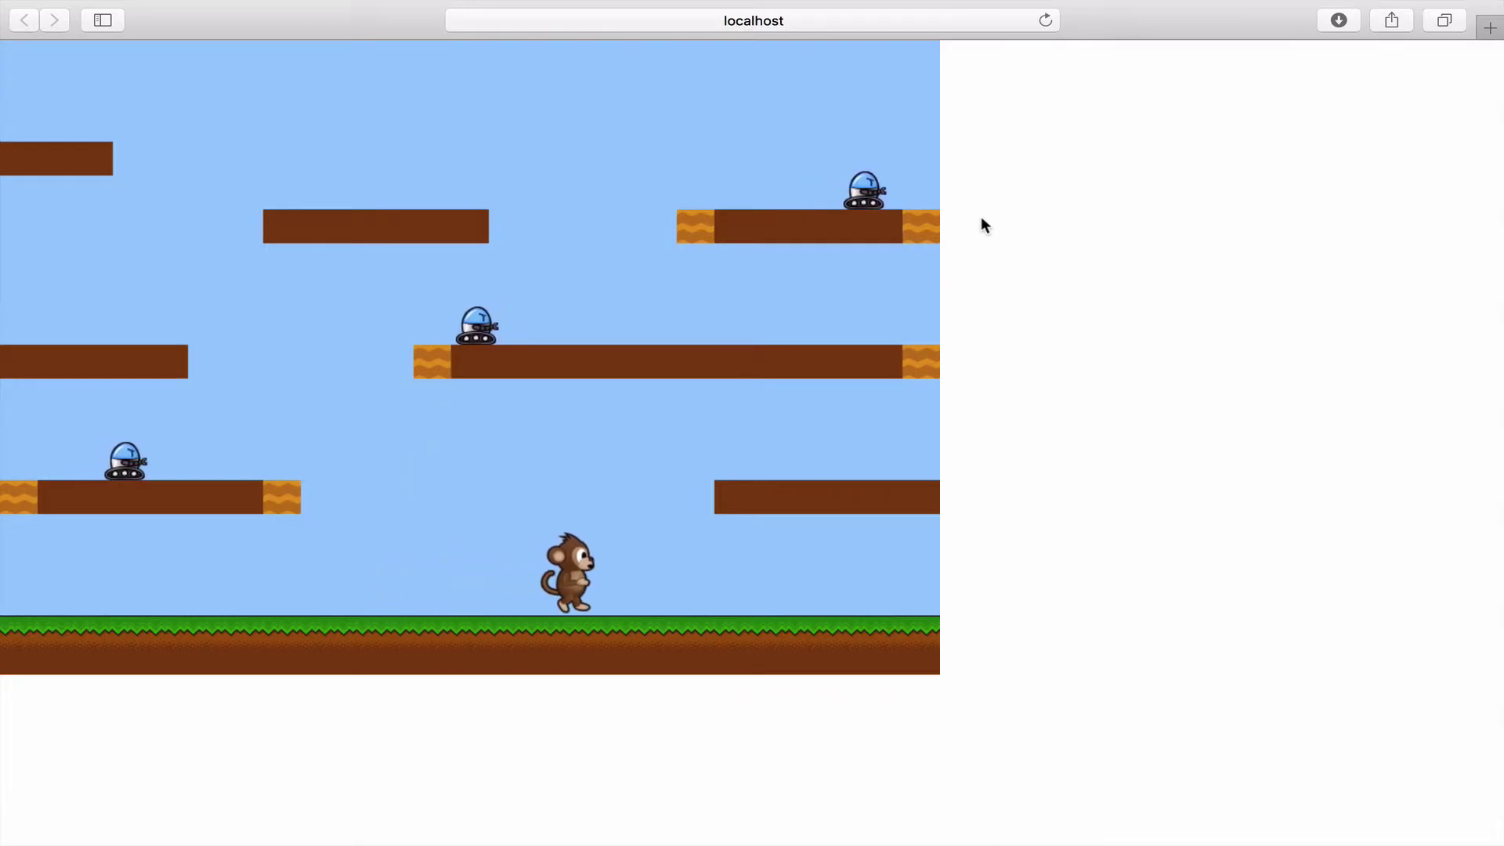
pyautogui.press('Up')
pyautogui.press('Left')
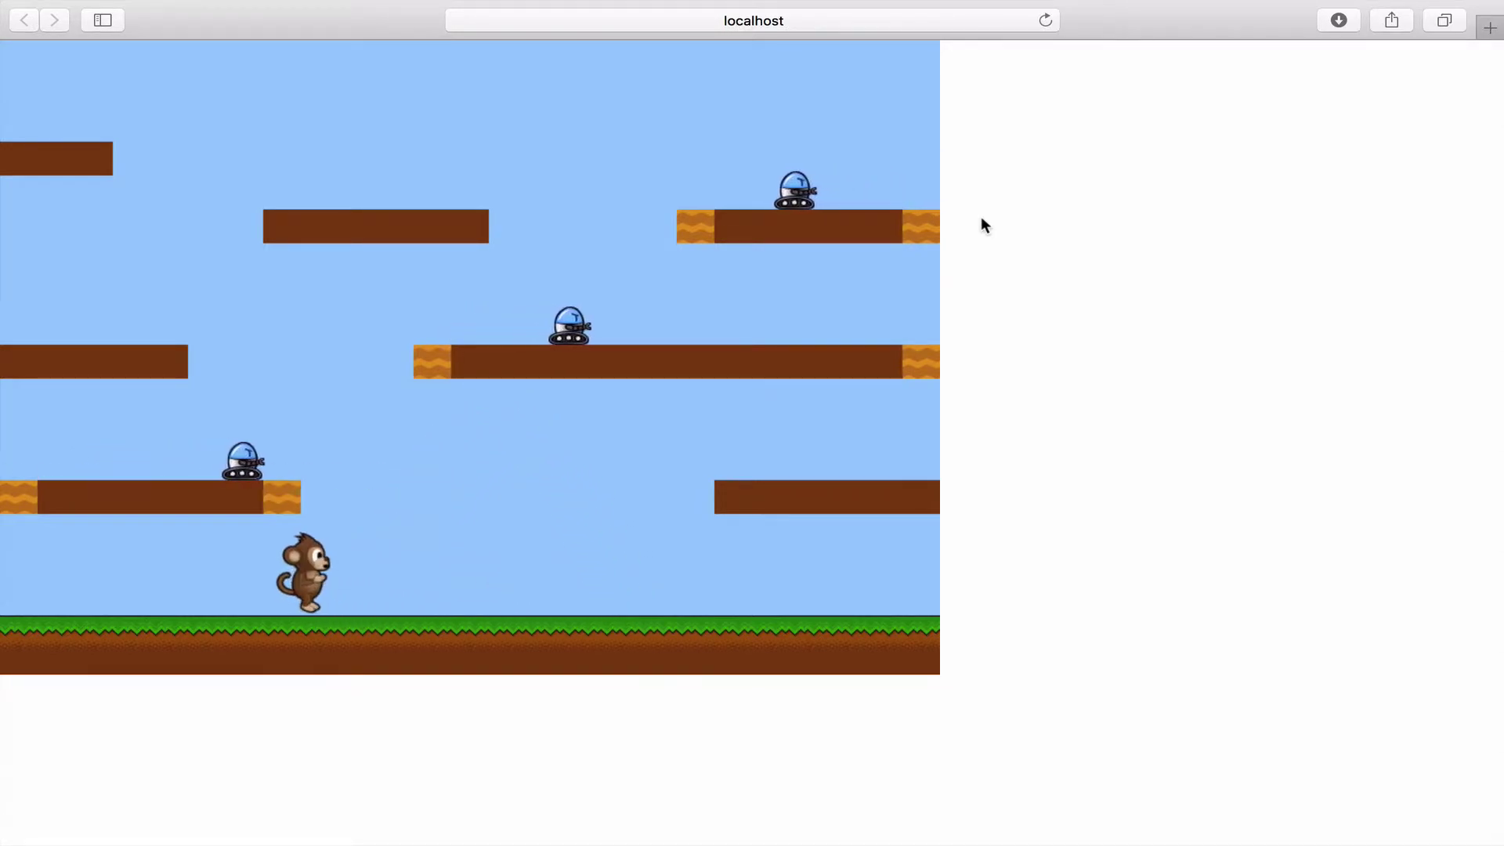
pyautogui.press('Right')
pyautogui.press('Up')
pyautogui.press('Up')
pyautogui.press('Left')
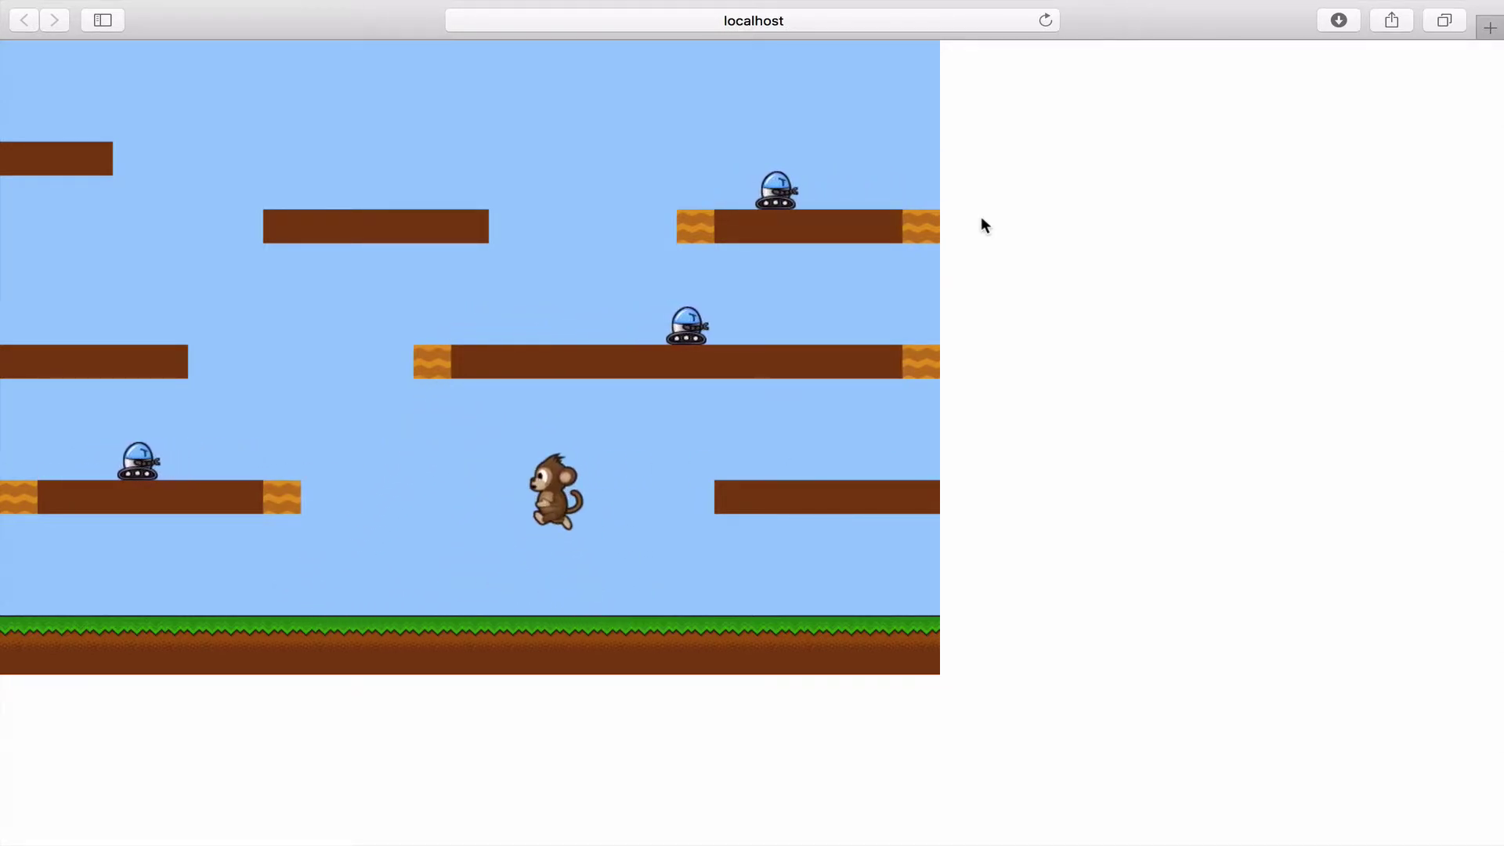
pyautogui.press('Right')
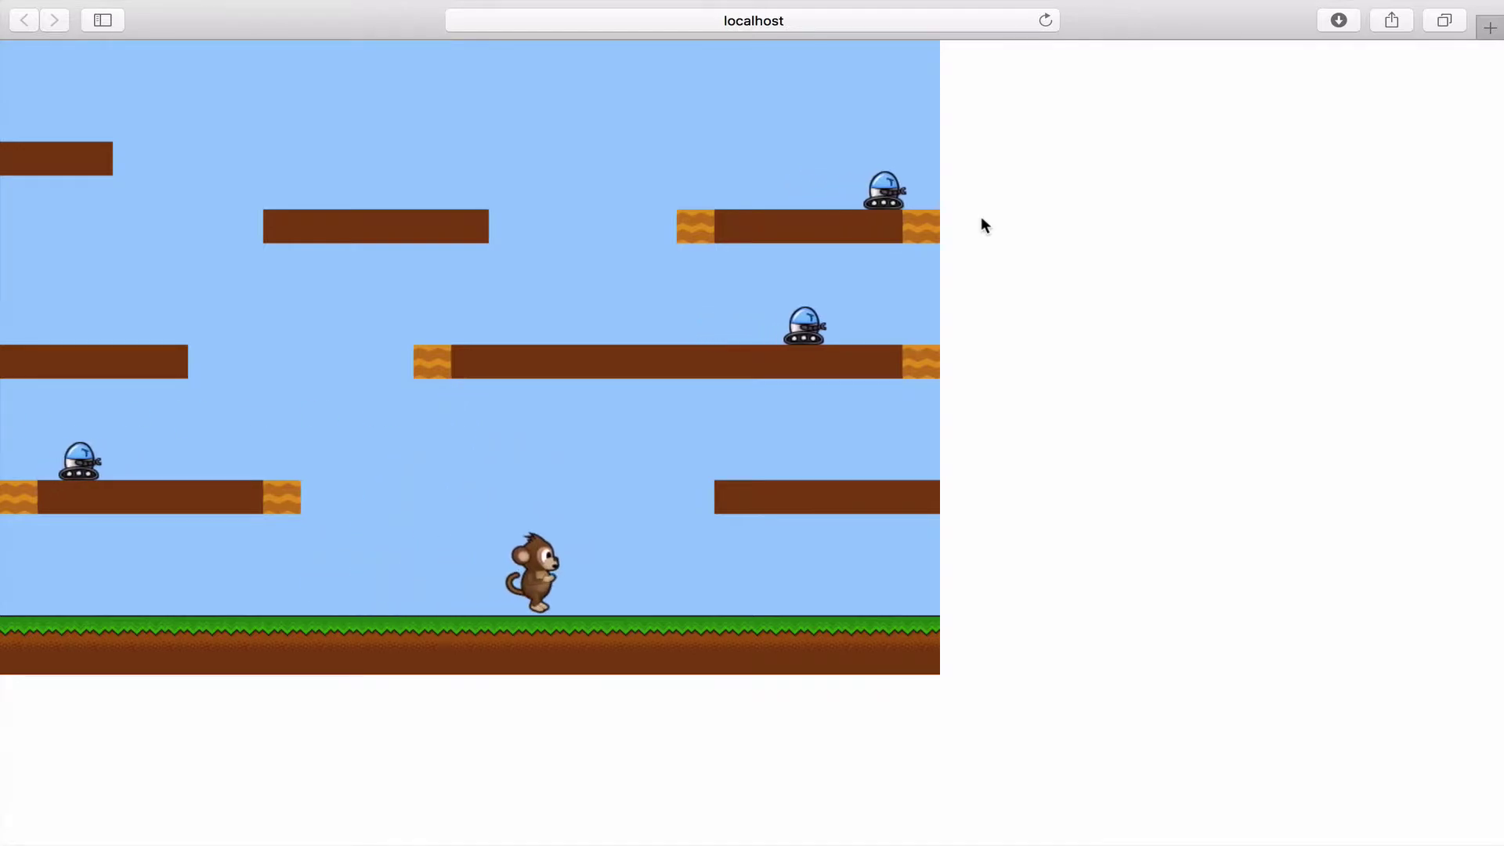
pyautogui.press('Left')
pyautogui.press('Up')
pyautogui.press('Right')
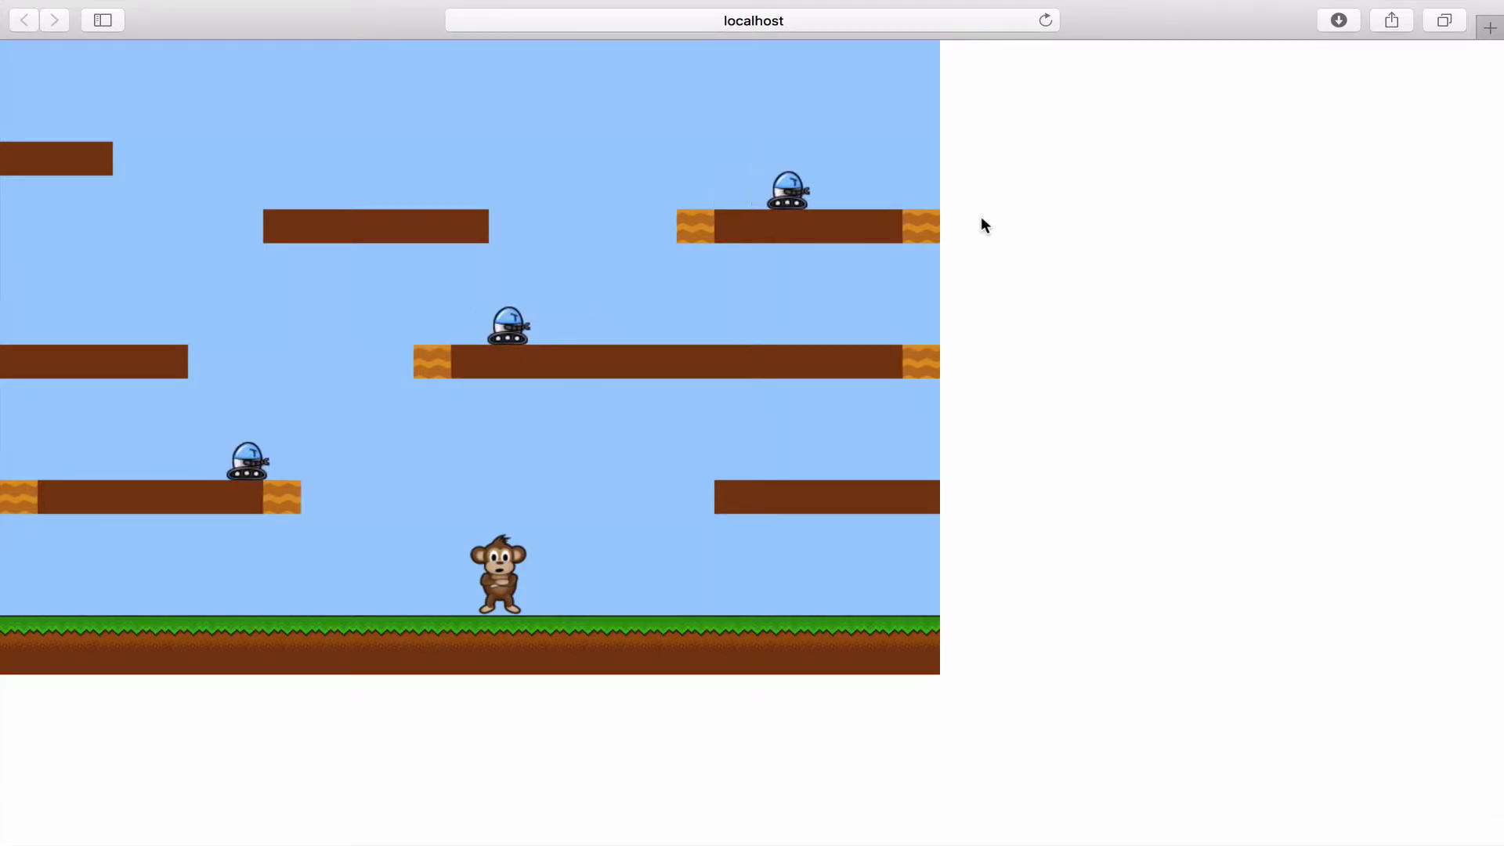
# Jump the monkey onto the lowest robot's platform to test their collision, then return it to the ground
pyautogui.press('Up')
pyautogui.press('Left')
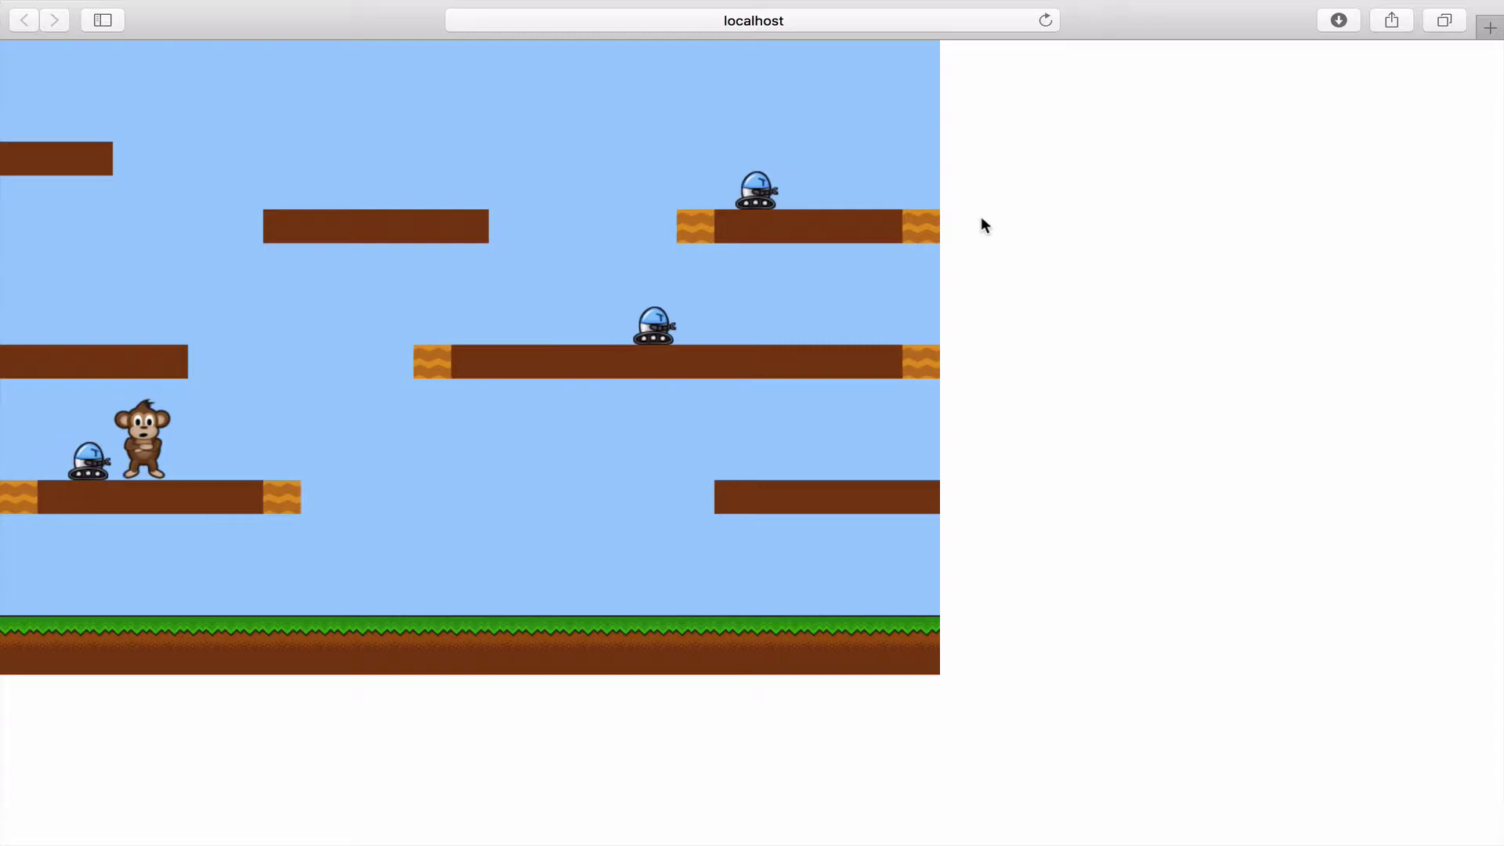
pyautogui.press('Right')
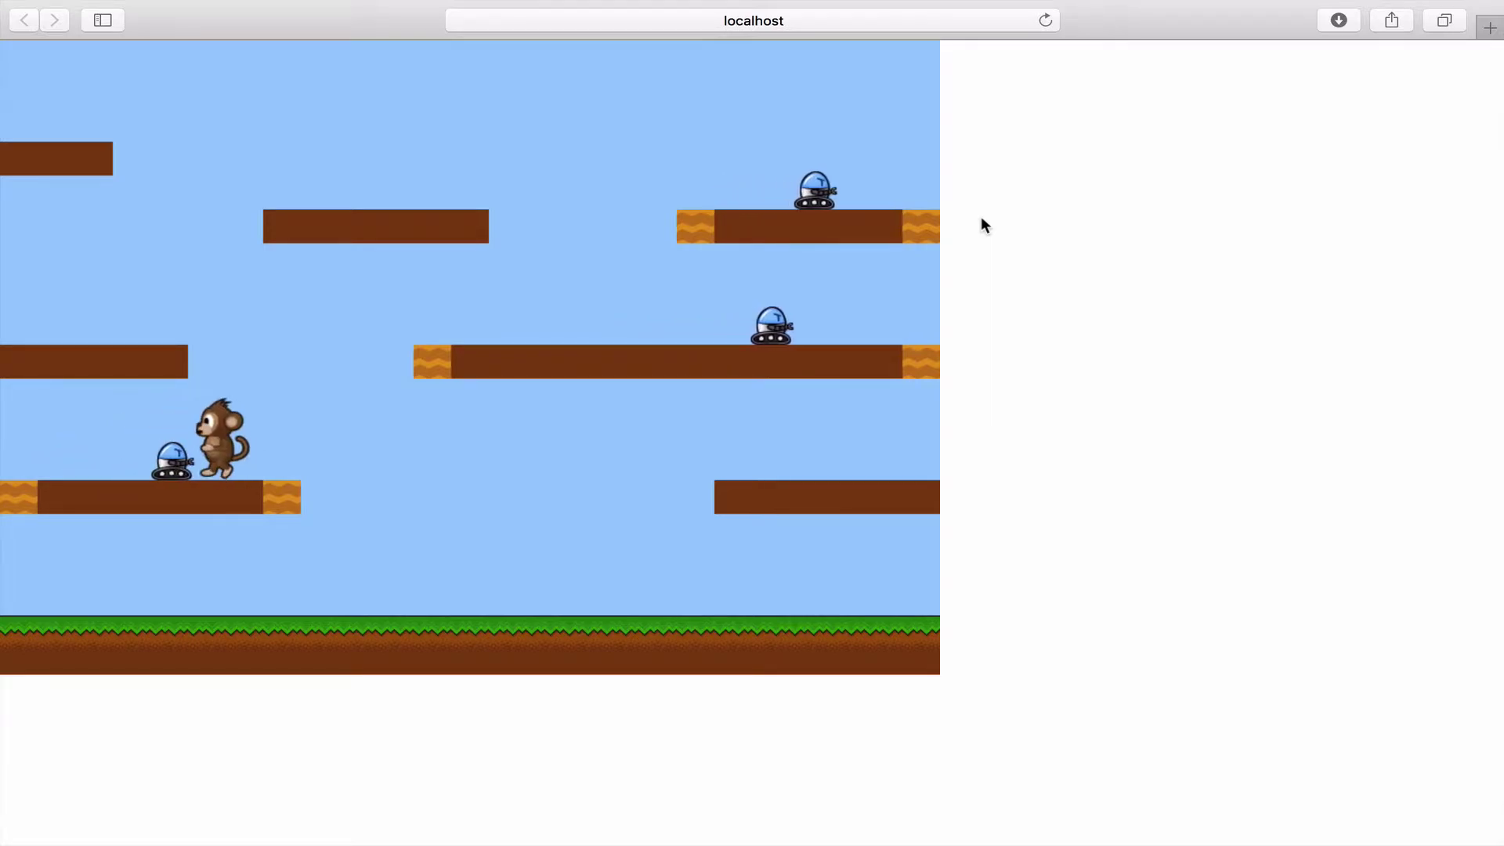
pyautogui.press('Right')
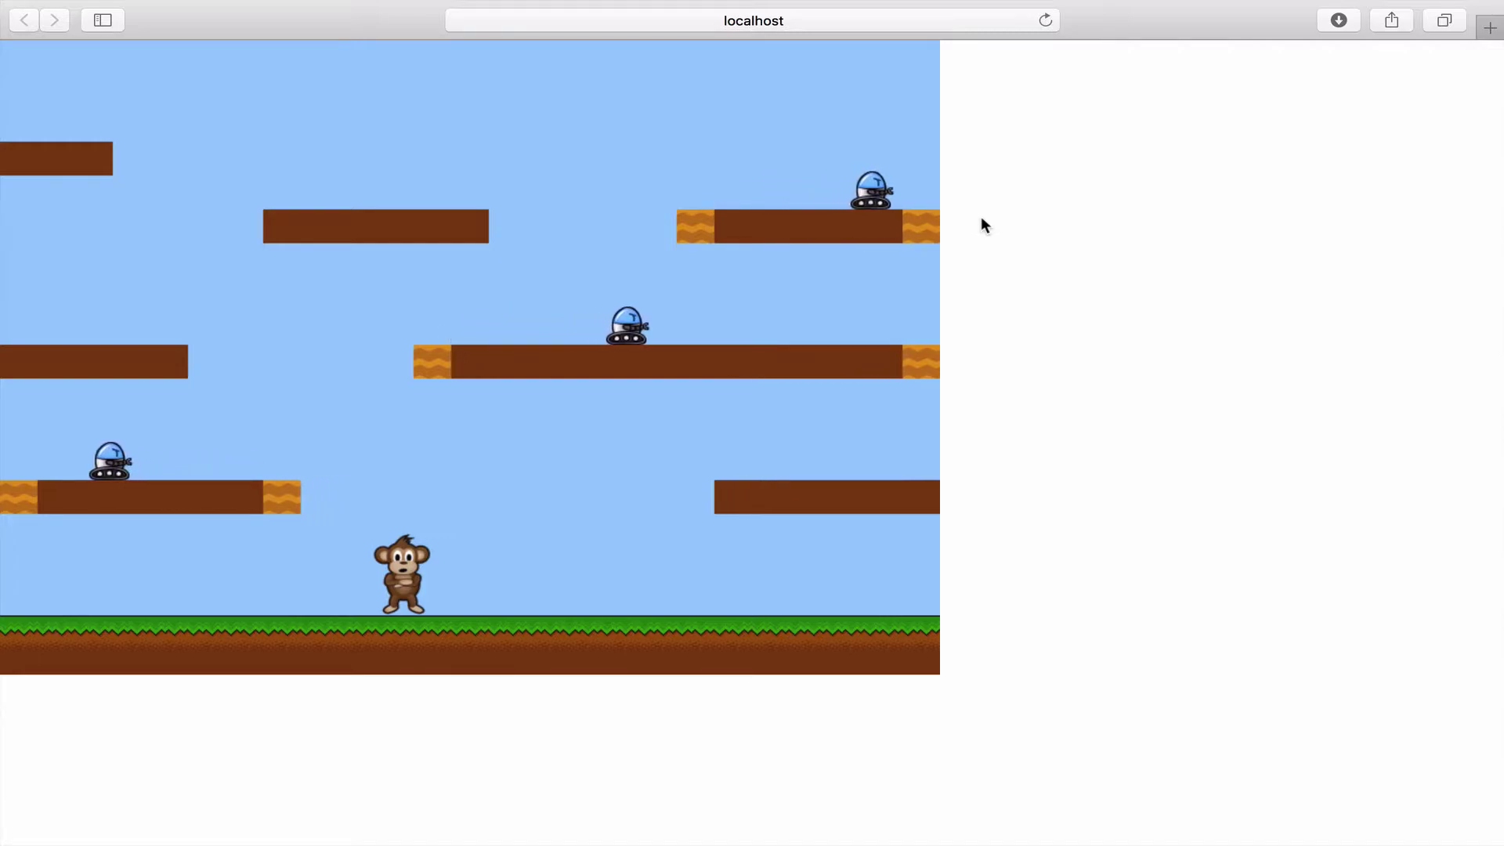
# Switch to Stencyl and open the properties of the Test Monkey, Robot1 and Enemy Bullet actor types
pyautogui.hotkey('ctrl', 'Right')
pyautogui.hotkey('ctrl', 'Left')
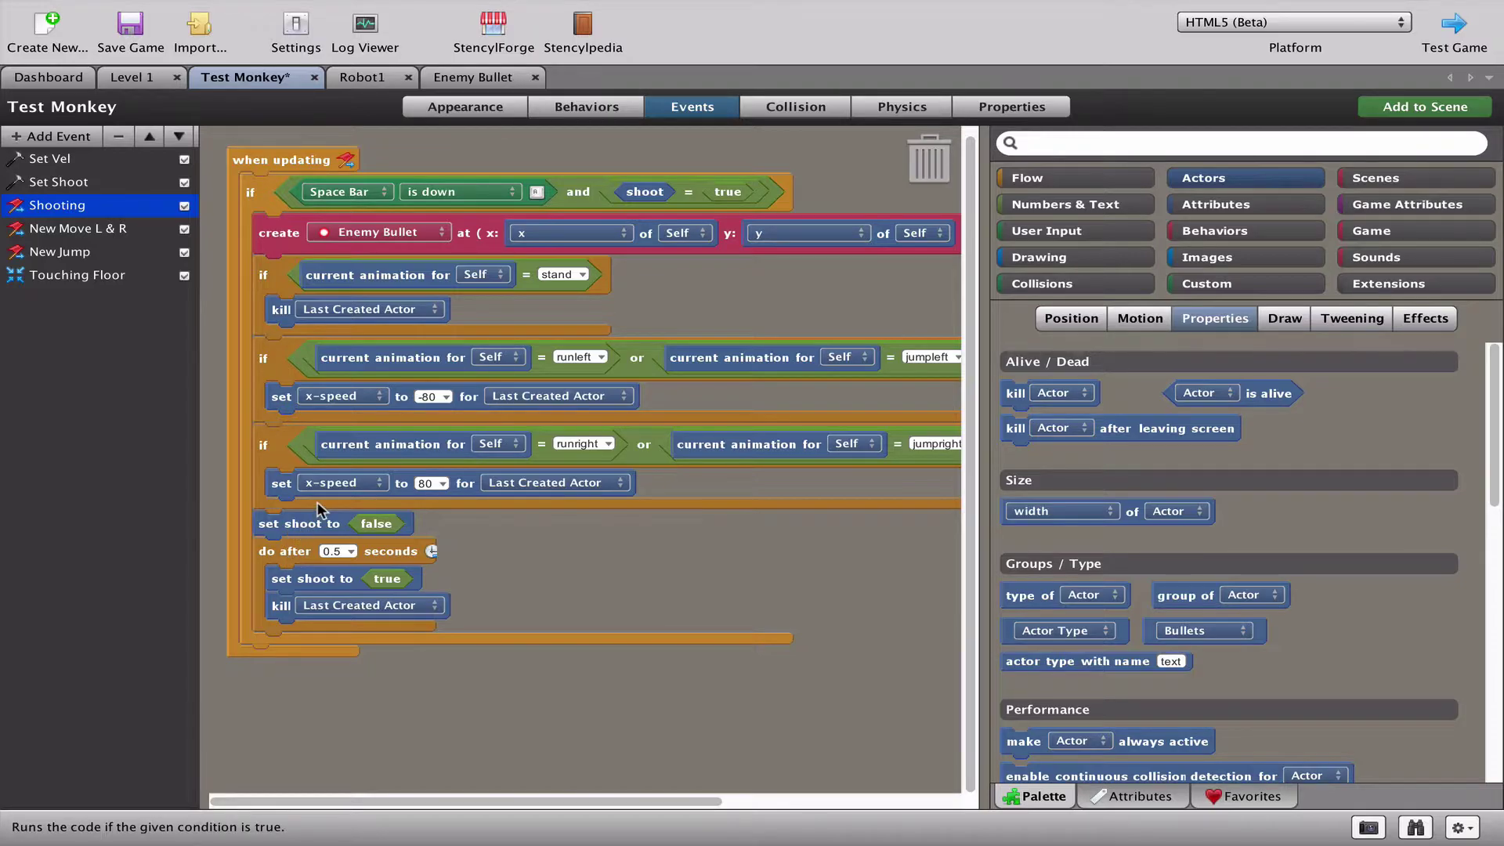
pyautogui.click(366, 77)
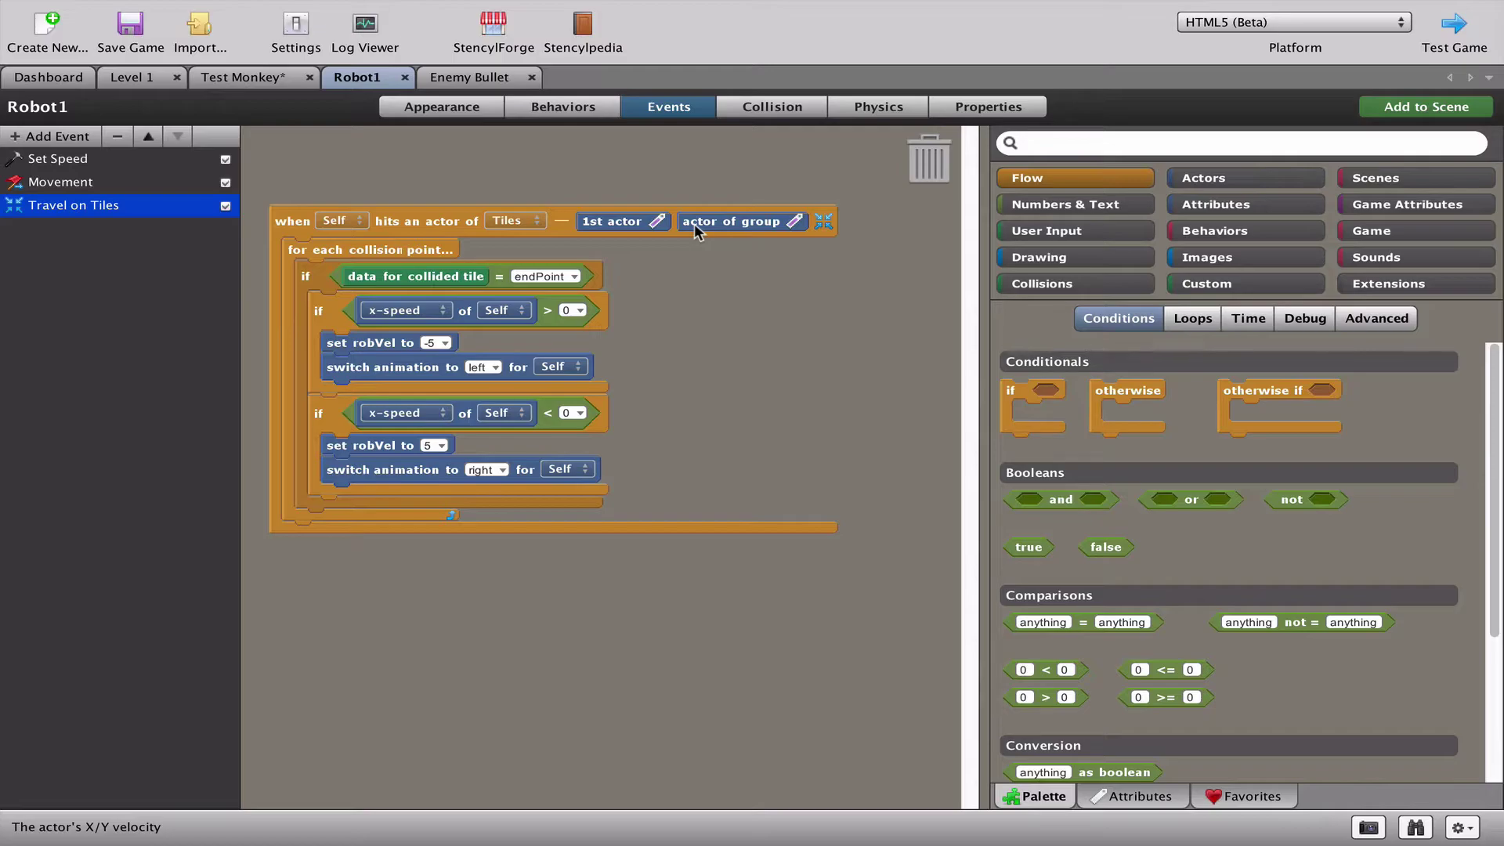
pyautogui.click(243, 77)
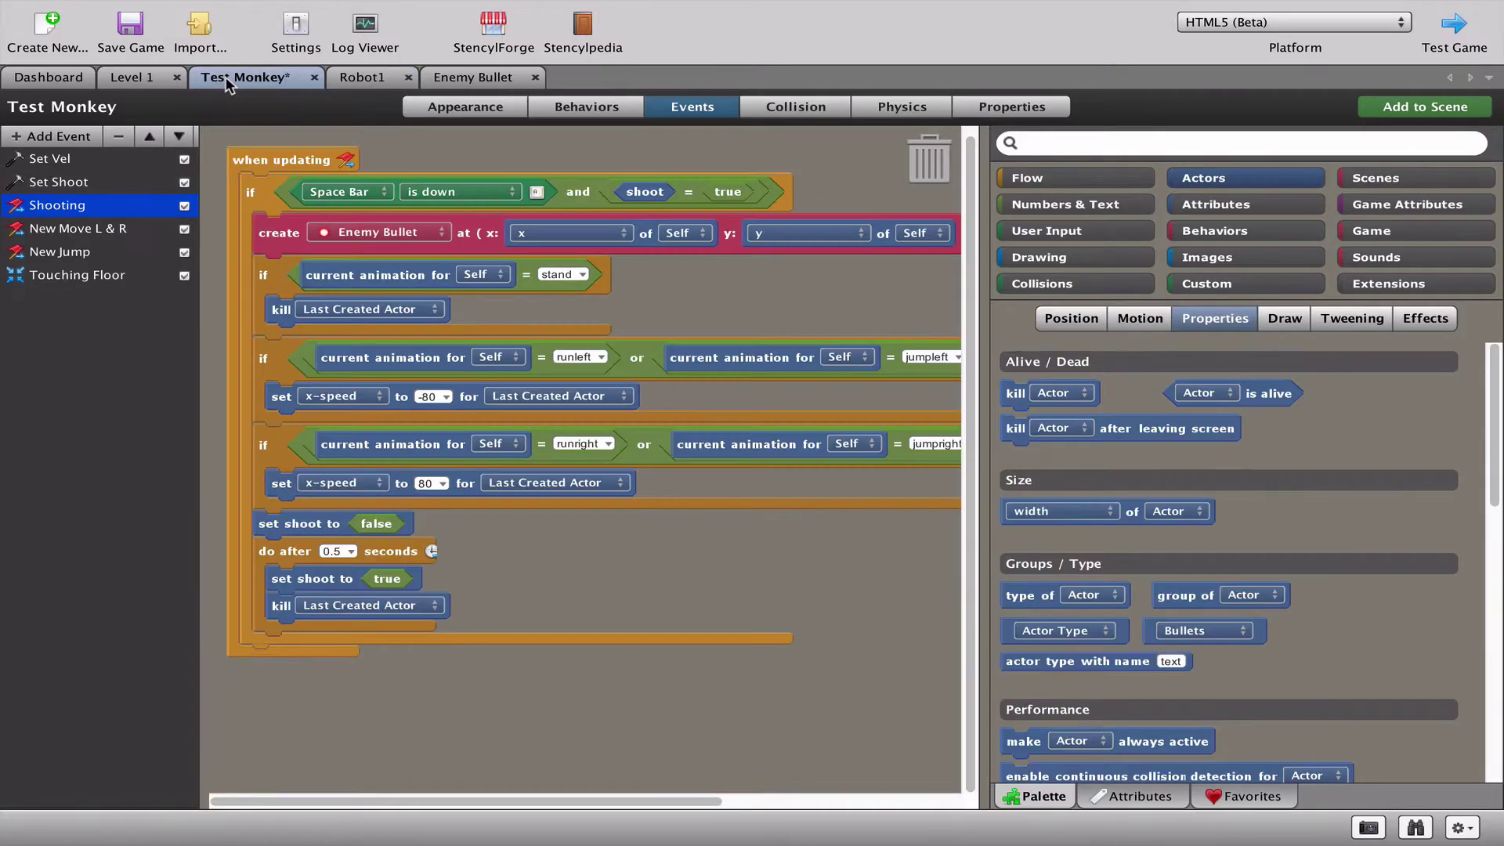
pyautogui.click(1012, 107)
pyautogui.click(376, 77)
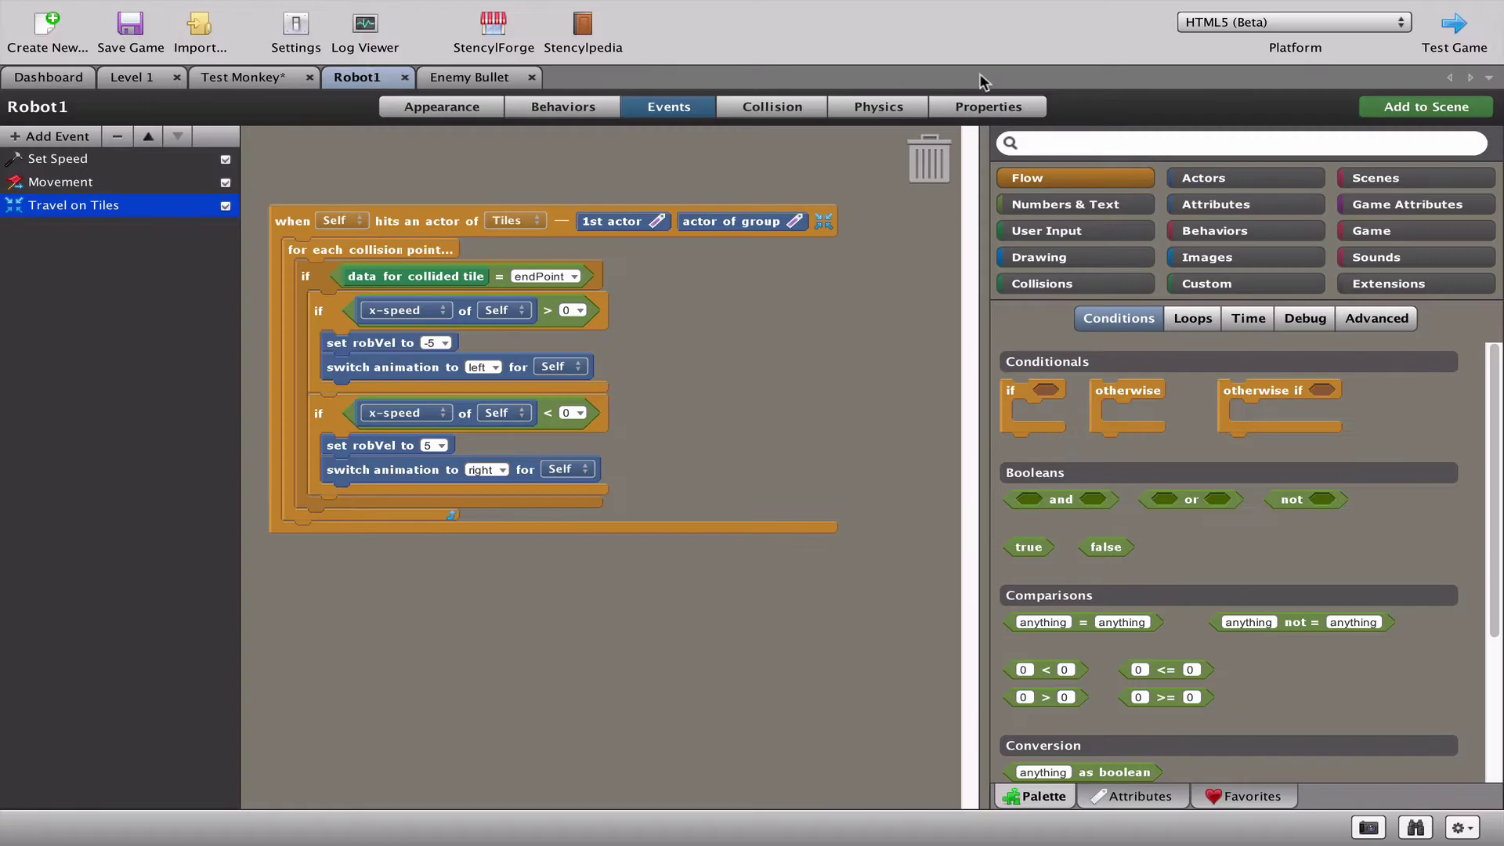
pyautogui.click(993, 106)
pyautogui.click(470, 76)
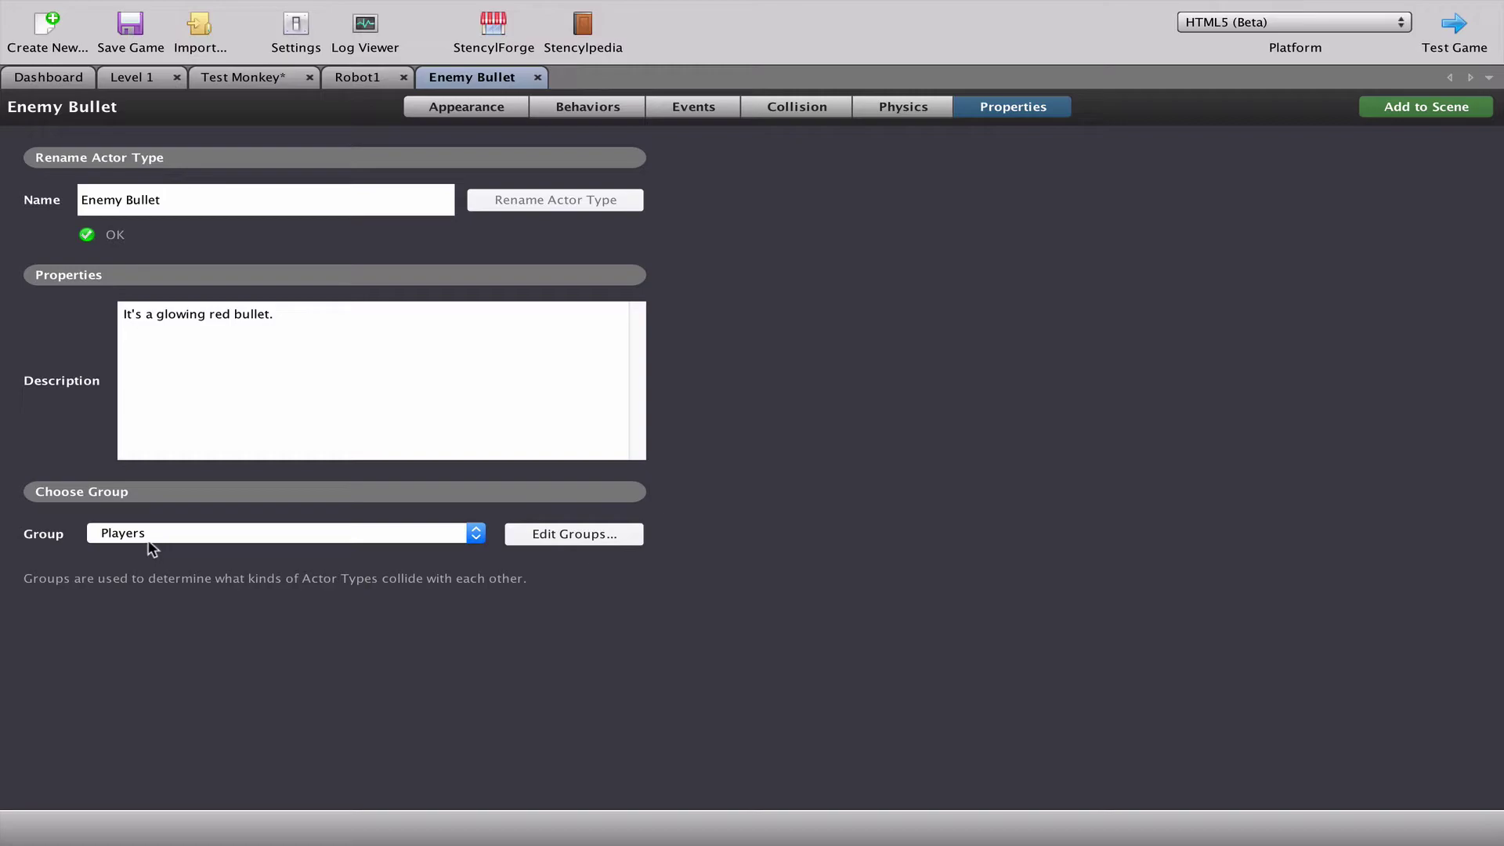
# Compare the collision groups assigned to Robot1, Test Monkey and Enemy Bullet
pyautogui.click(368, 79)
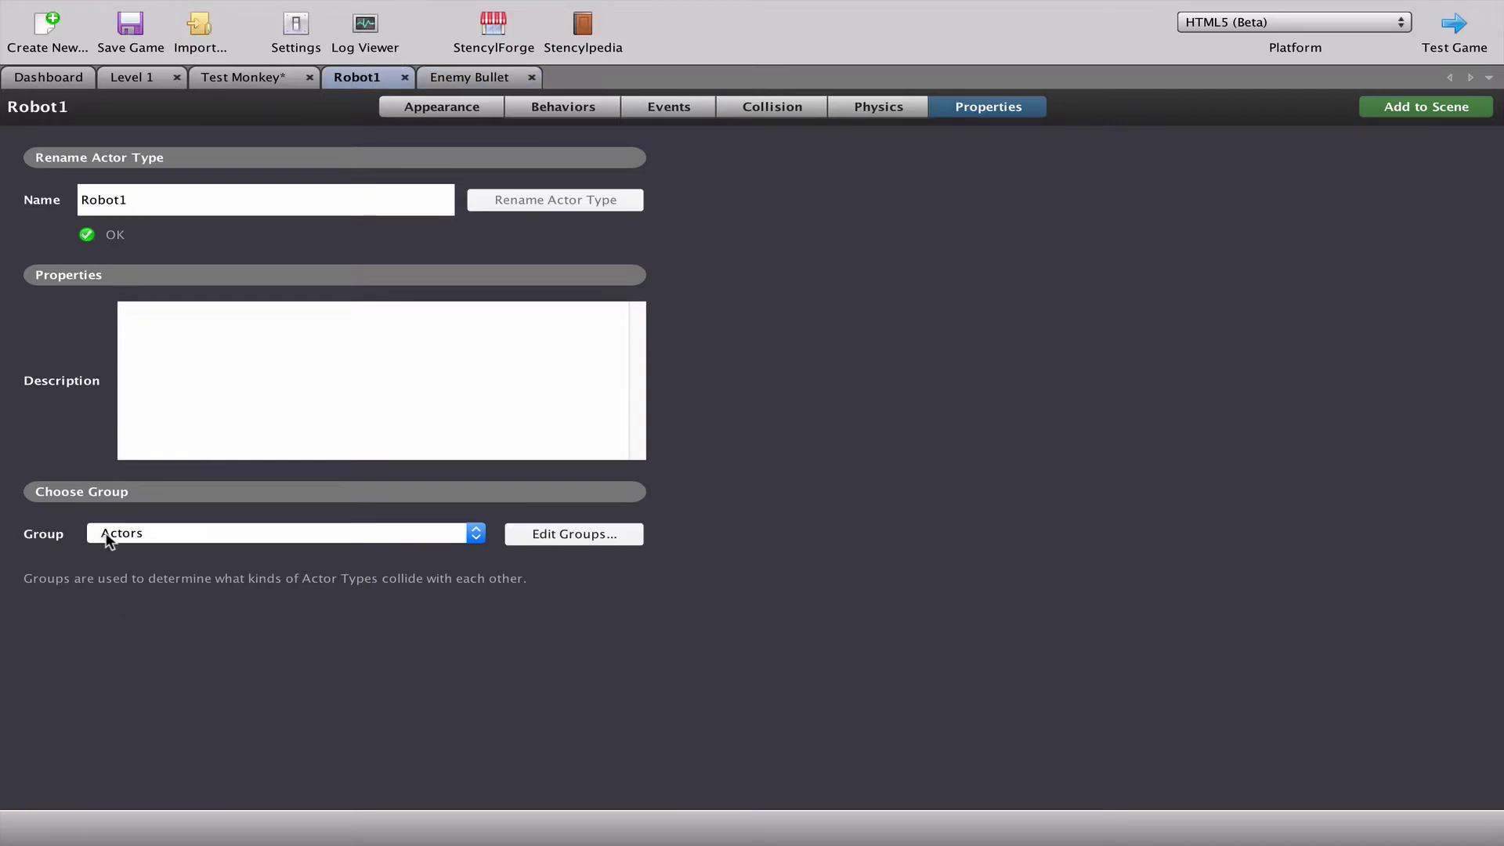
pyautogui.click(248, 78)
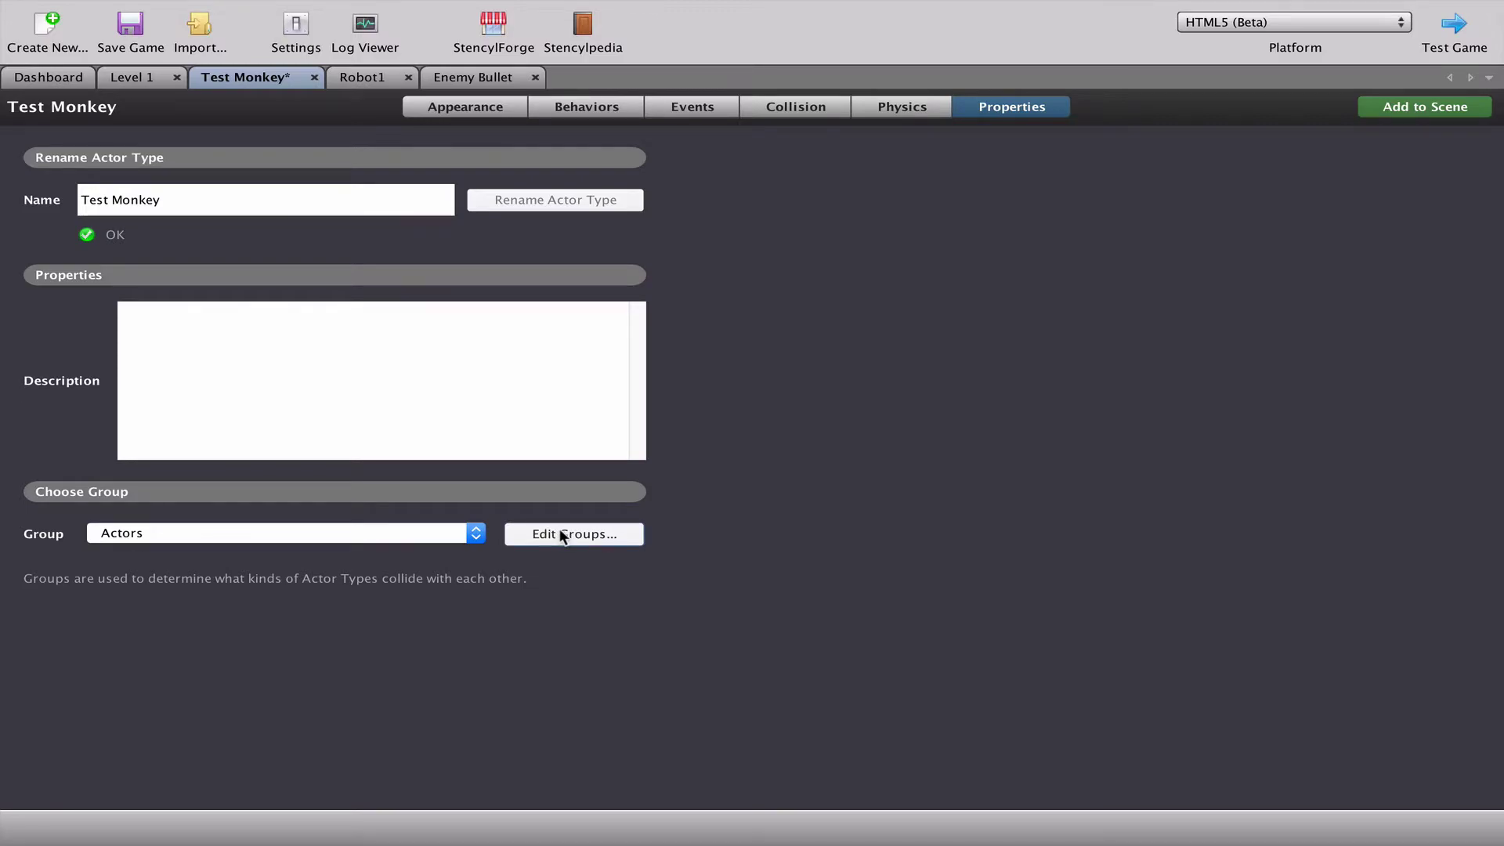
pyautogui.click(466, 82)
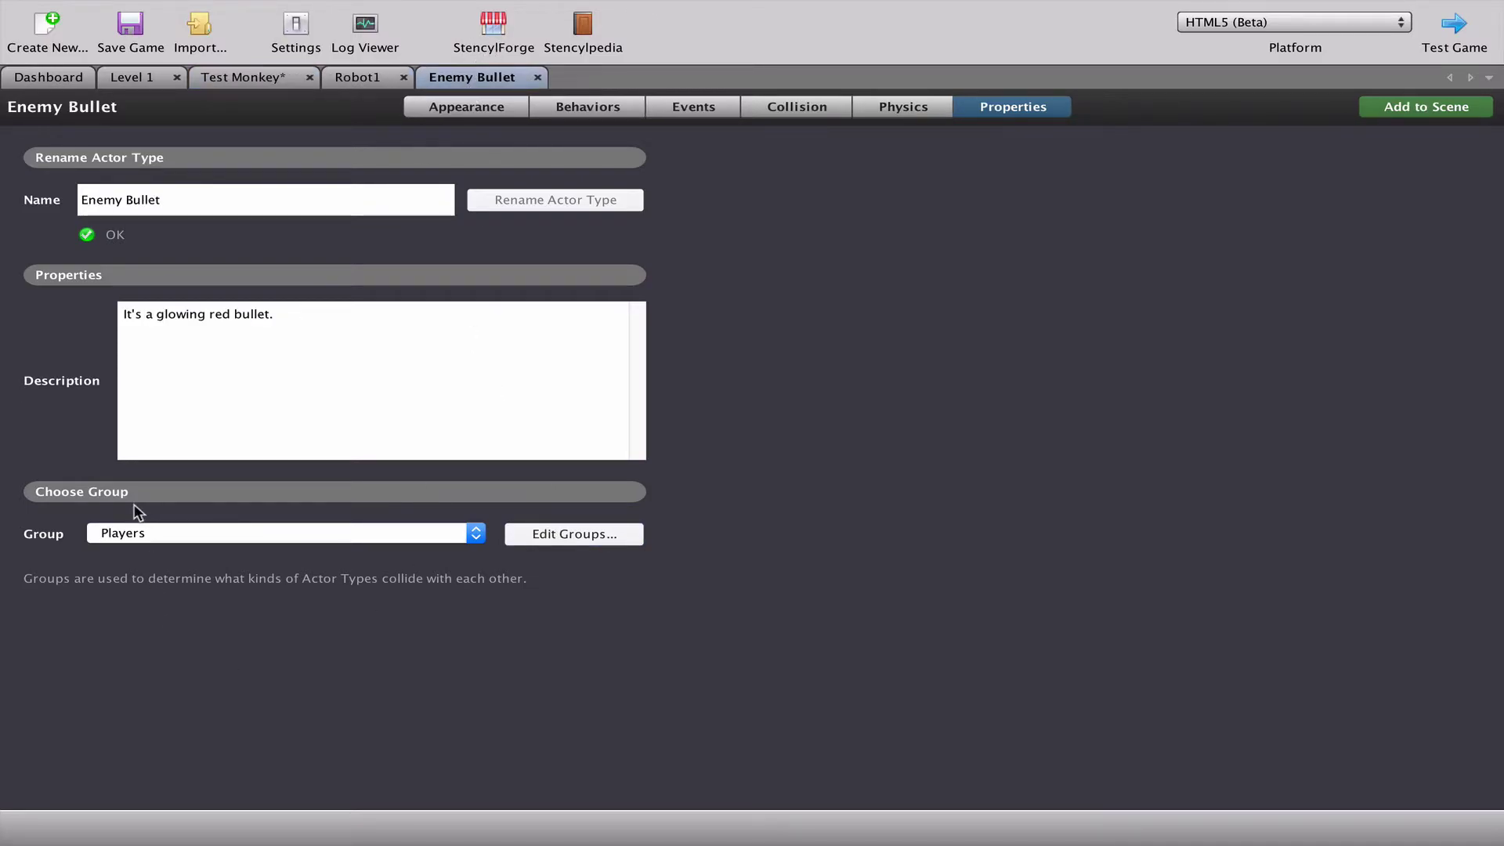
pyautogui.click(368, 79)
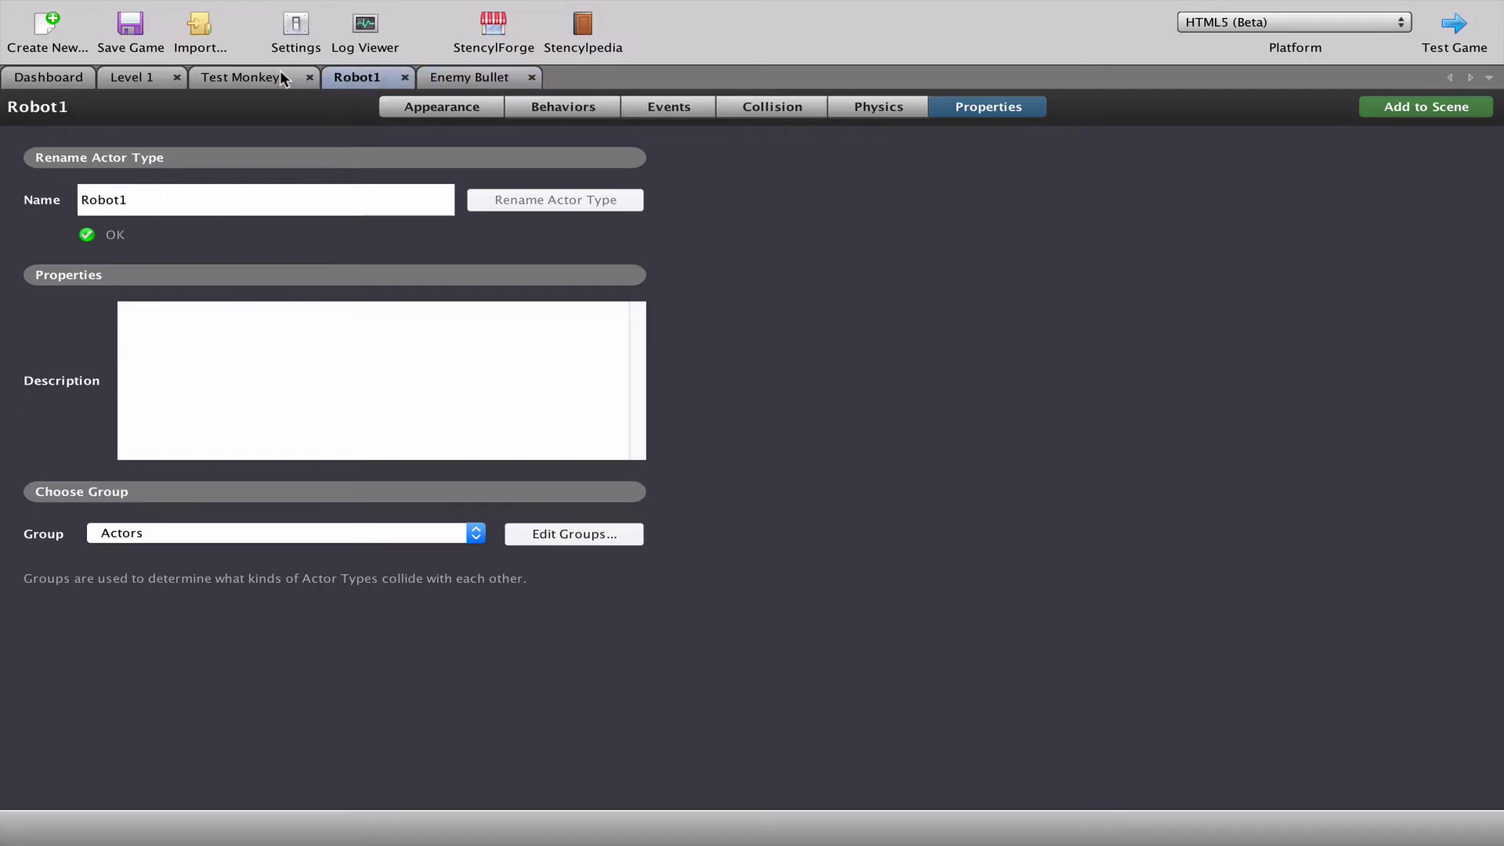
pyautogui.click(268, 77)
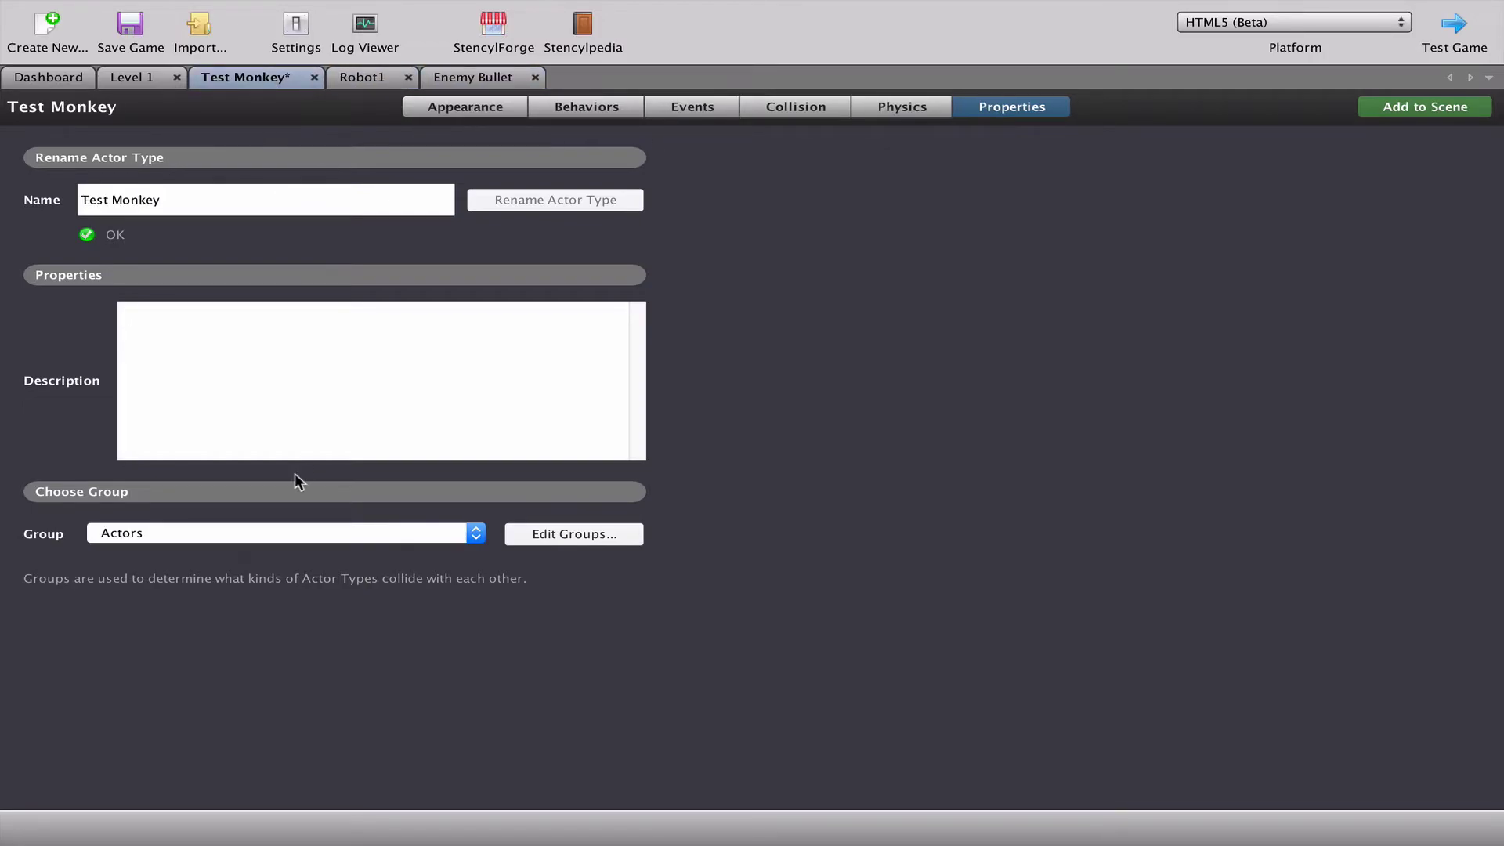
# Open the collision group settings and examine which groups Actors and Players collide with
pyautogui.click(552, 539)
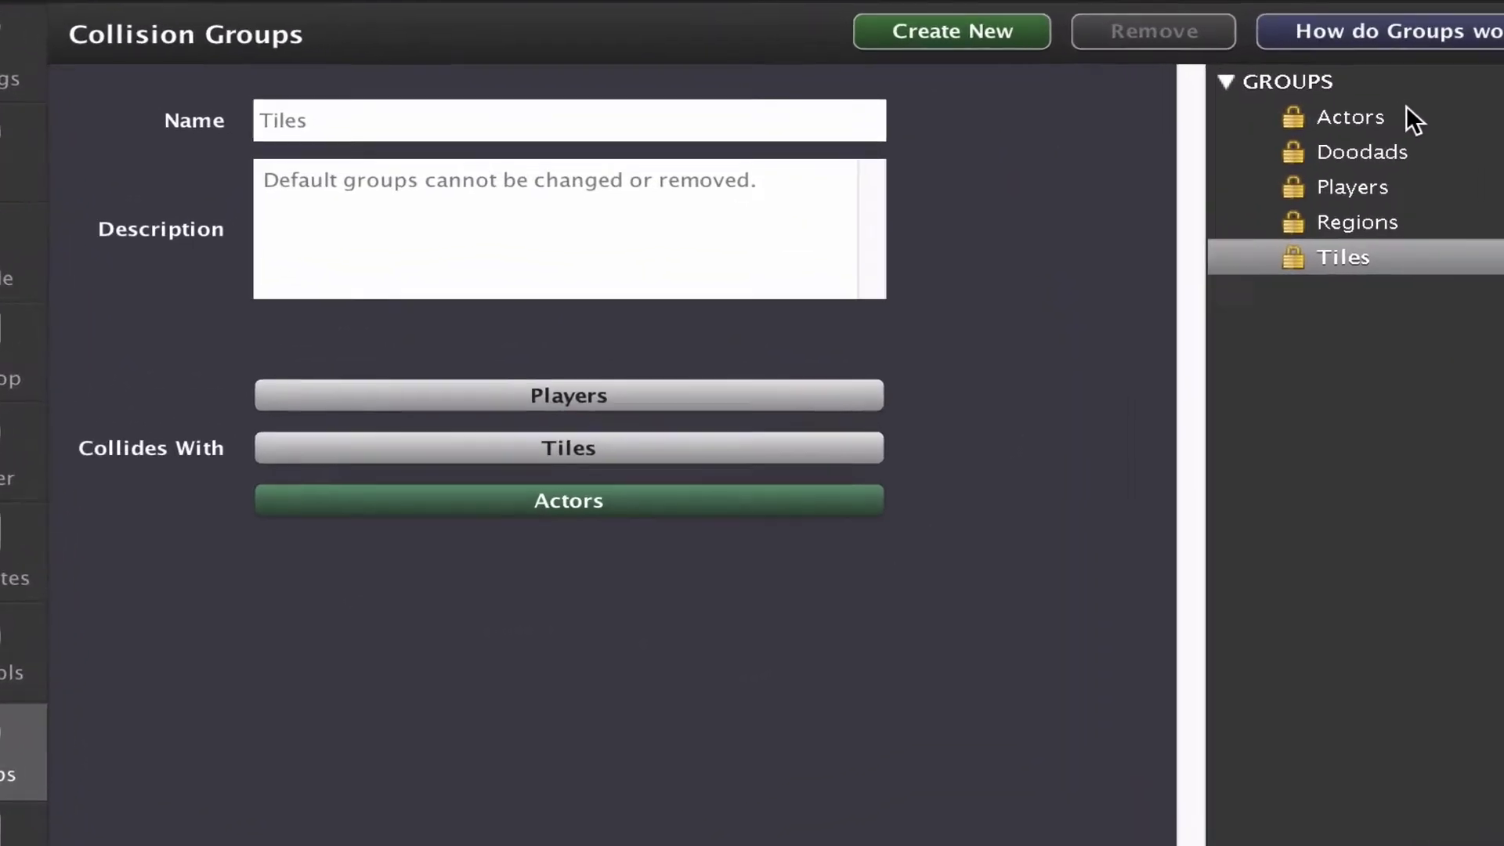
pyautogui.click(1133, 183)
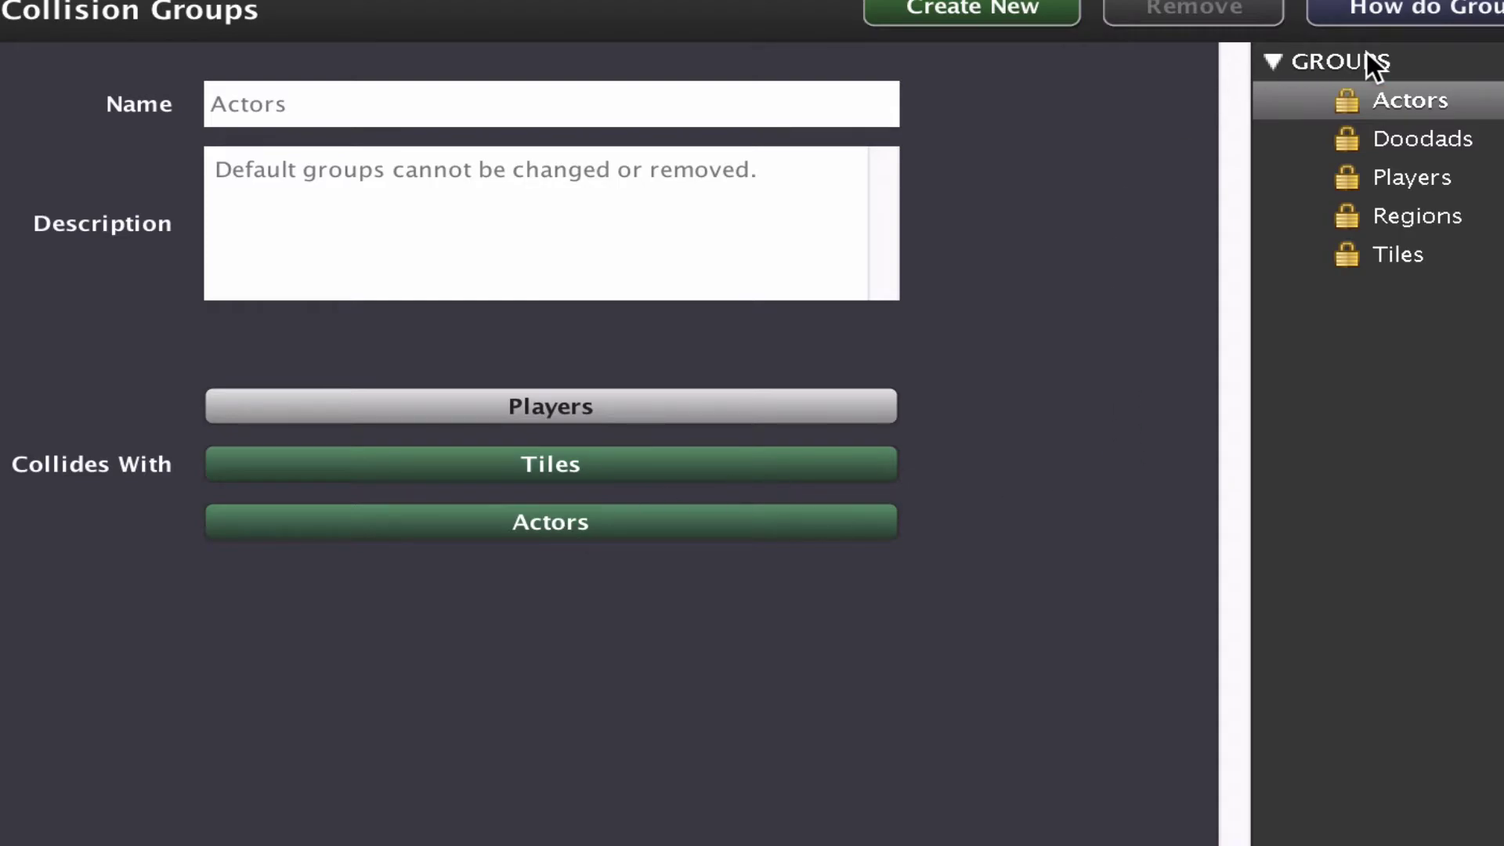
pyautogui.click(1428, 181)
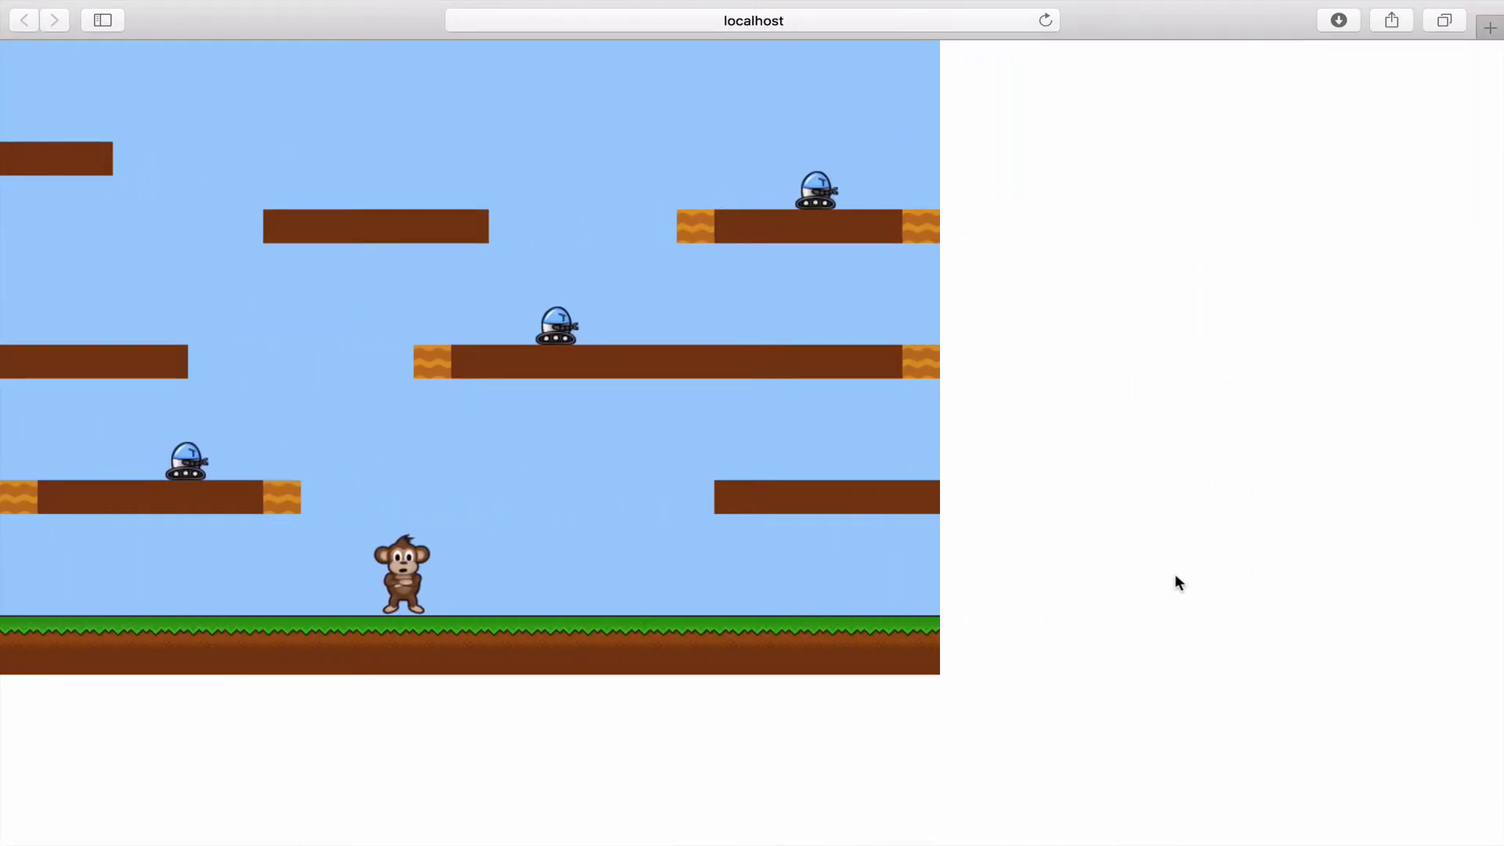
# Switch to the browser game and bring the monkey up against the robot on the lowest platform
pyautogui.press('Right')
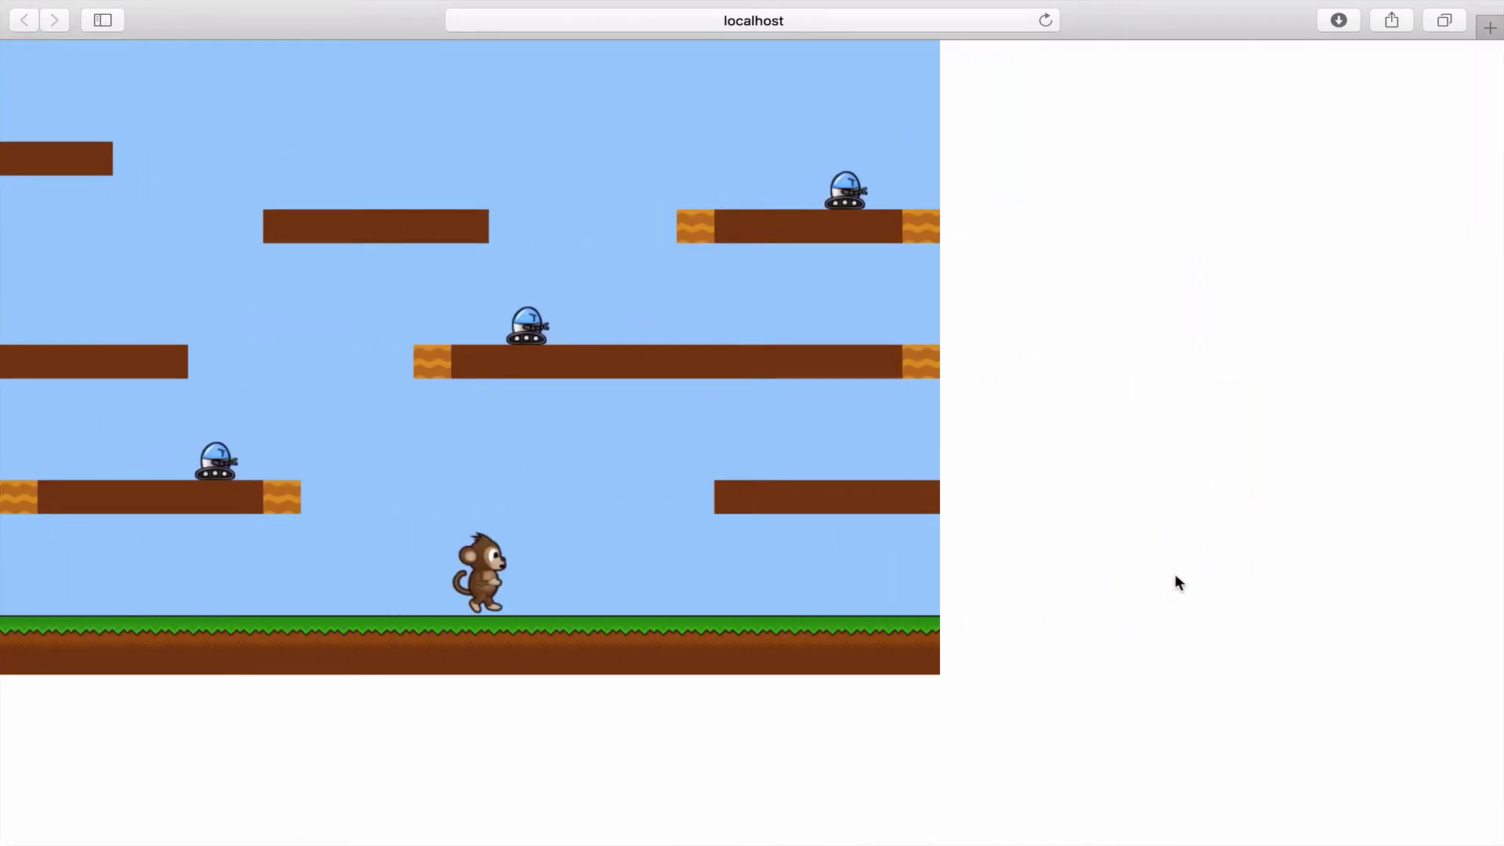
pyautogui.press('Left')
pyautogui.press('Right')
pyautogui.press('Left')
pyautogui.press('Left')
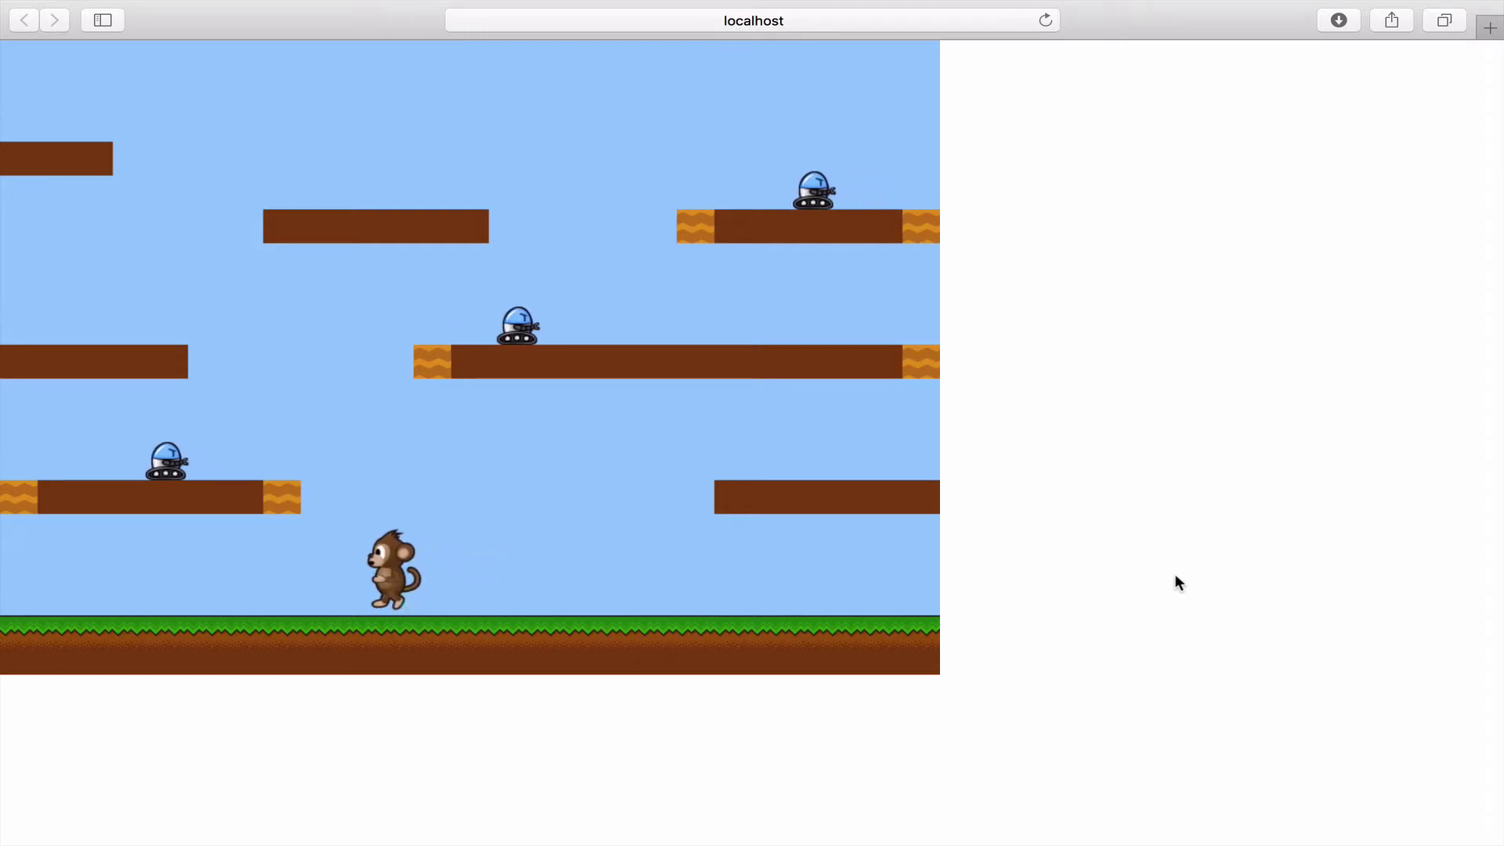
pyautogui.press('Up')
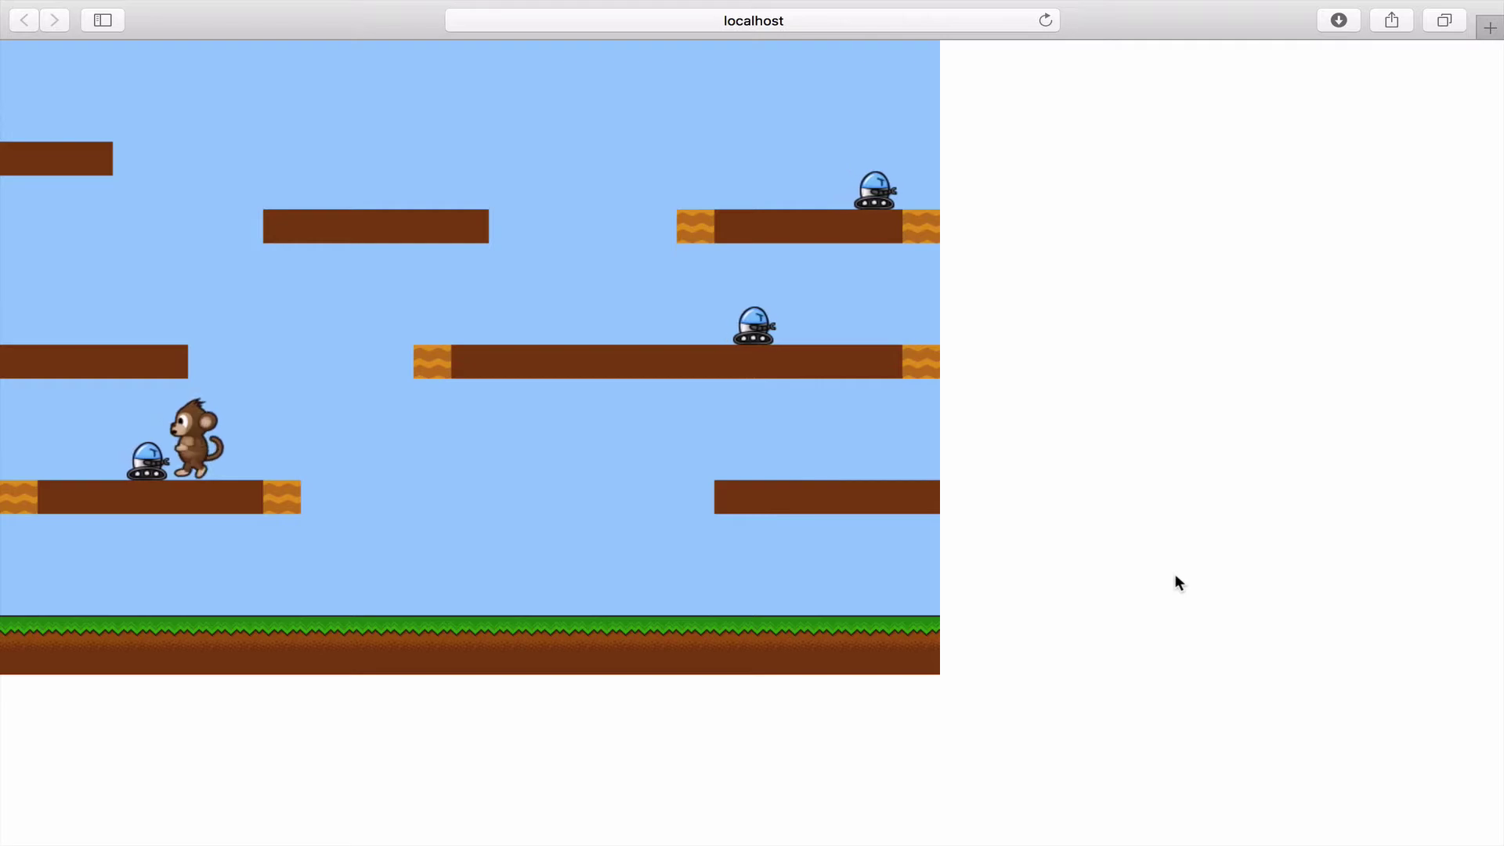
# Move the monkey up to the long middle platform and test its collision with the robot there
pyautogui.press('Right')
pyautogui.press('Up')
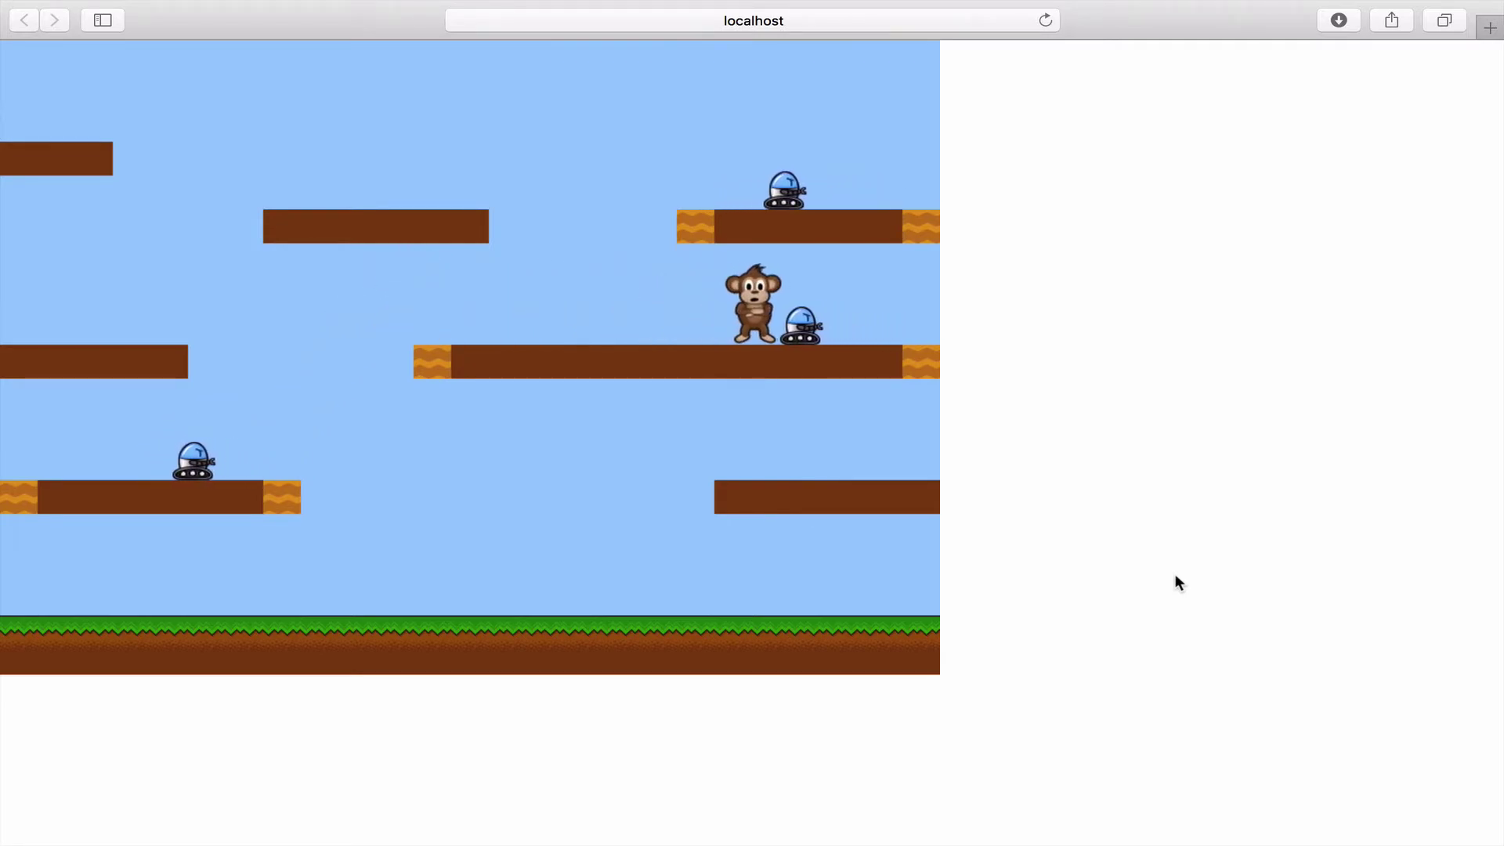
pyautogui.press('Right')
pyautogui.press('Up')
pyautogui.press('Left')
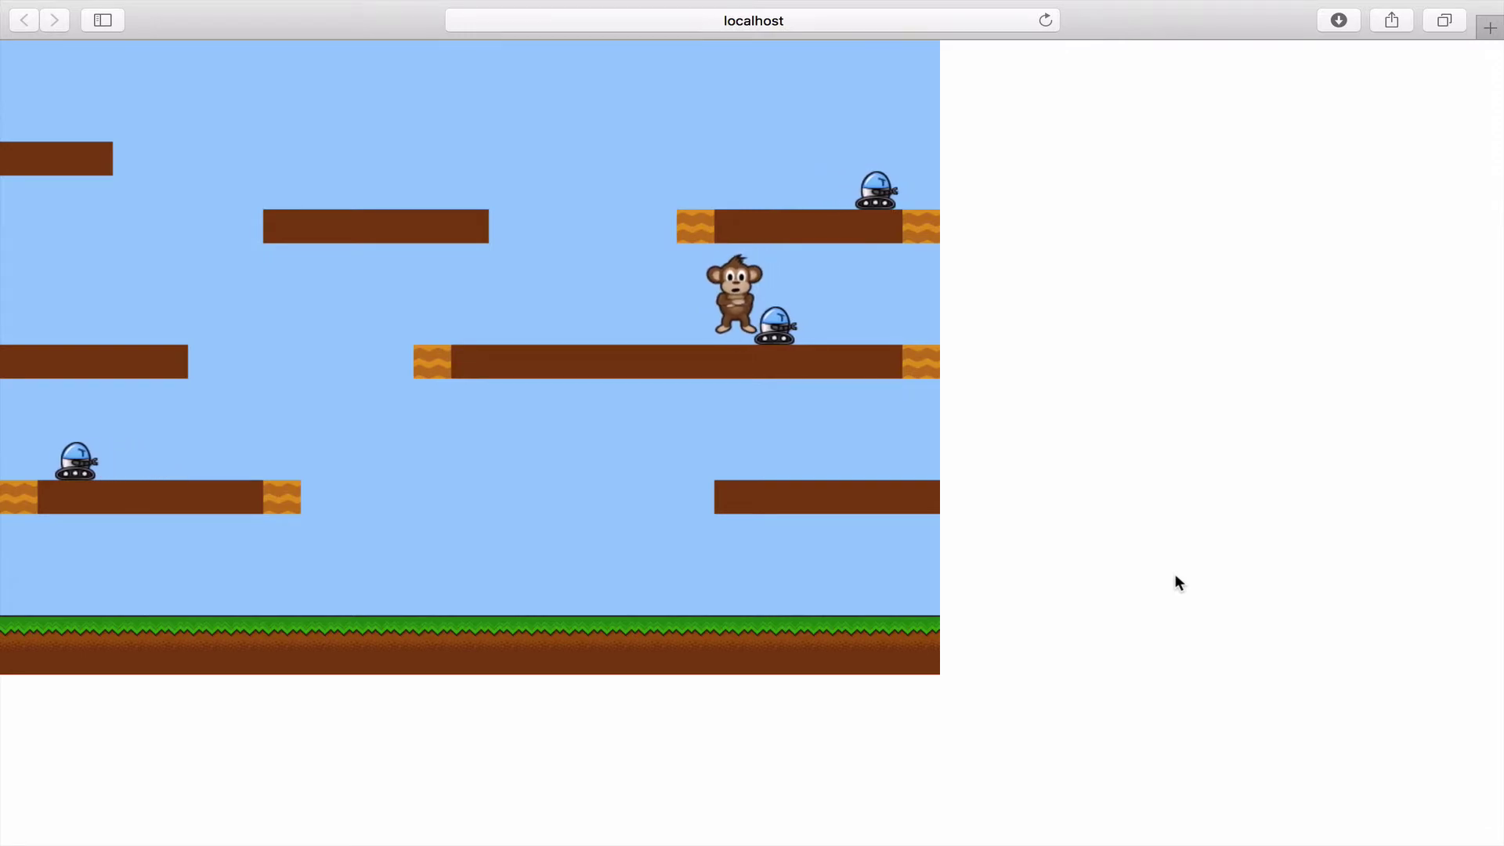
# Move the monkey away from the robot on the long middle platform and bring it down to the ground
pyautogui.press('Right')
pyautogui.press('Up')
pyautogui.press('Left')
pyautogui.press('Left')
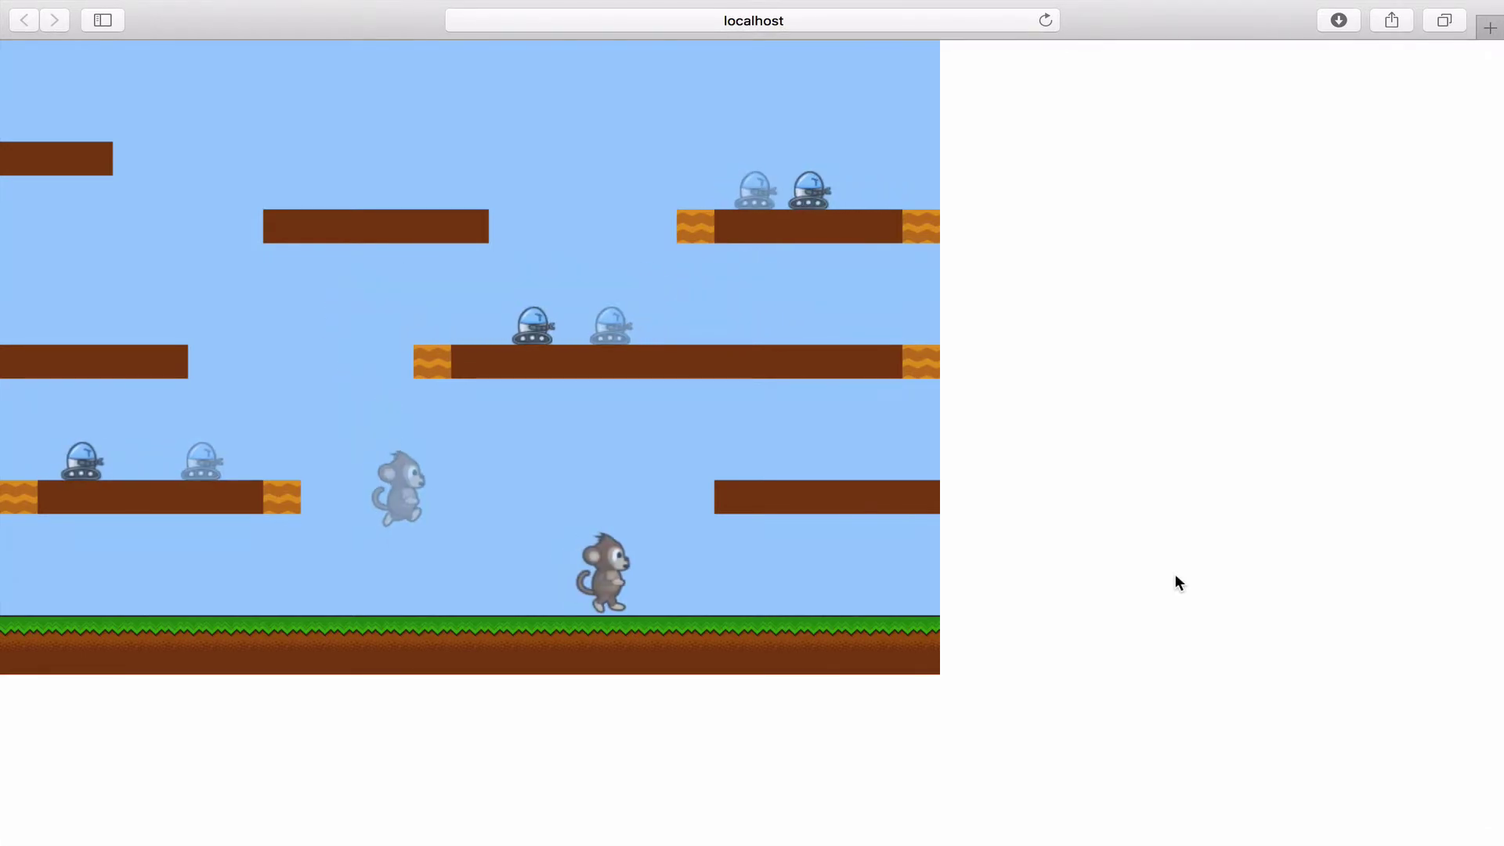
pyautogui.press('Right')
pyautogui.press('Left')
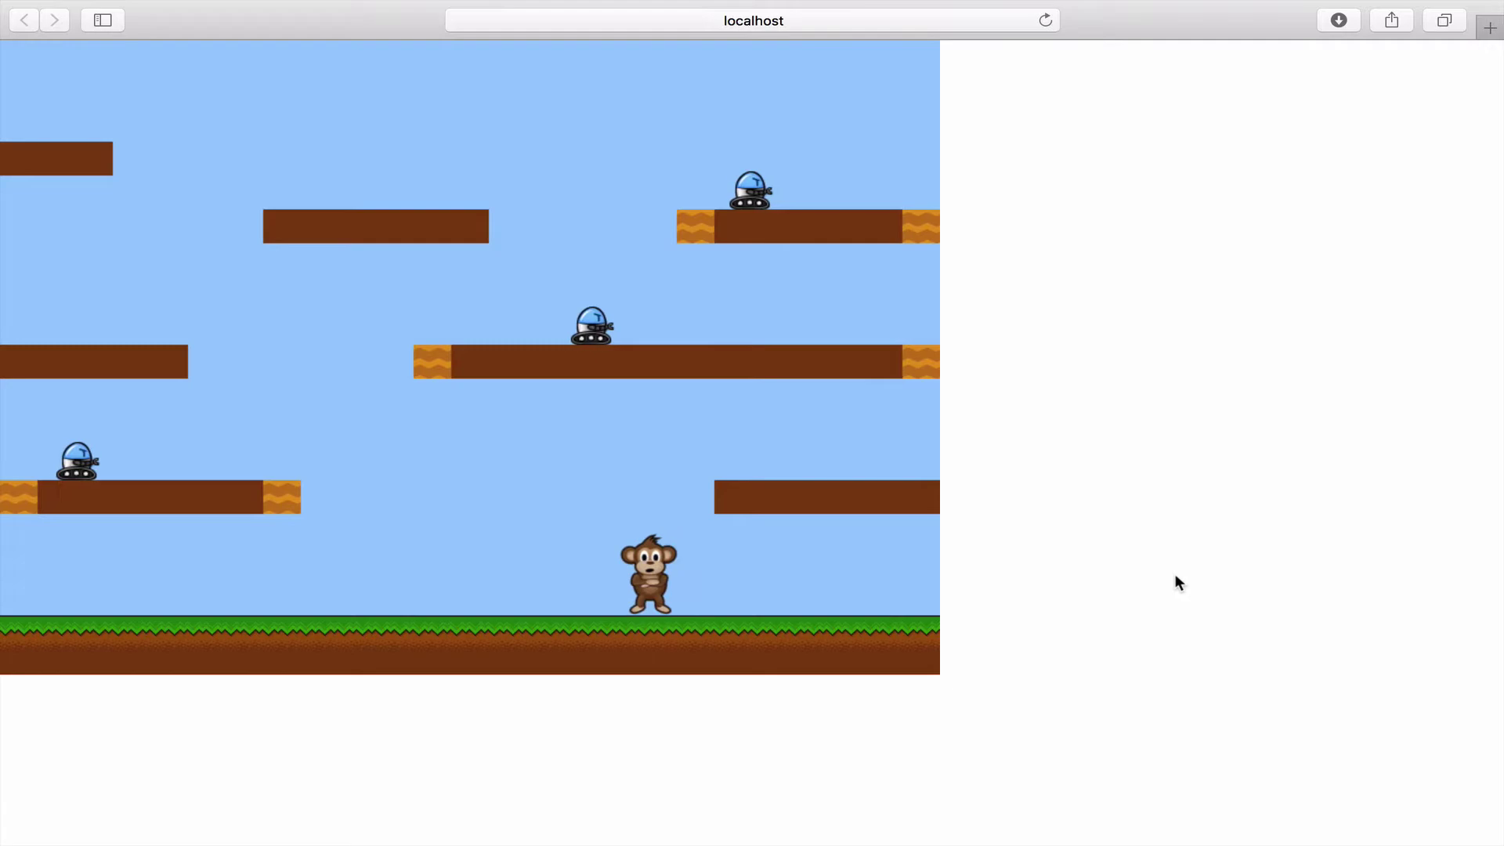
pyautogui.press('Right')
pyautogui.press('Left')
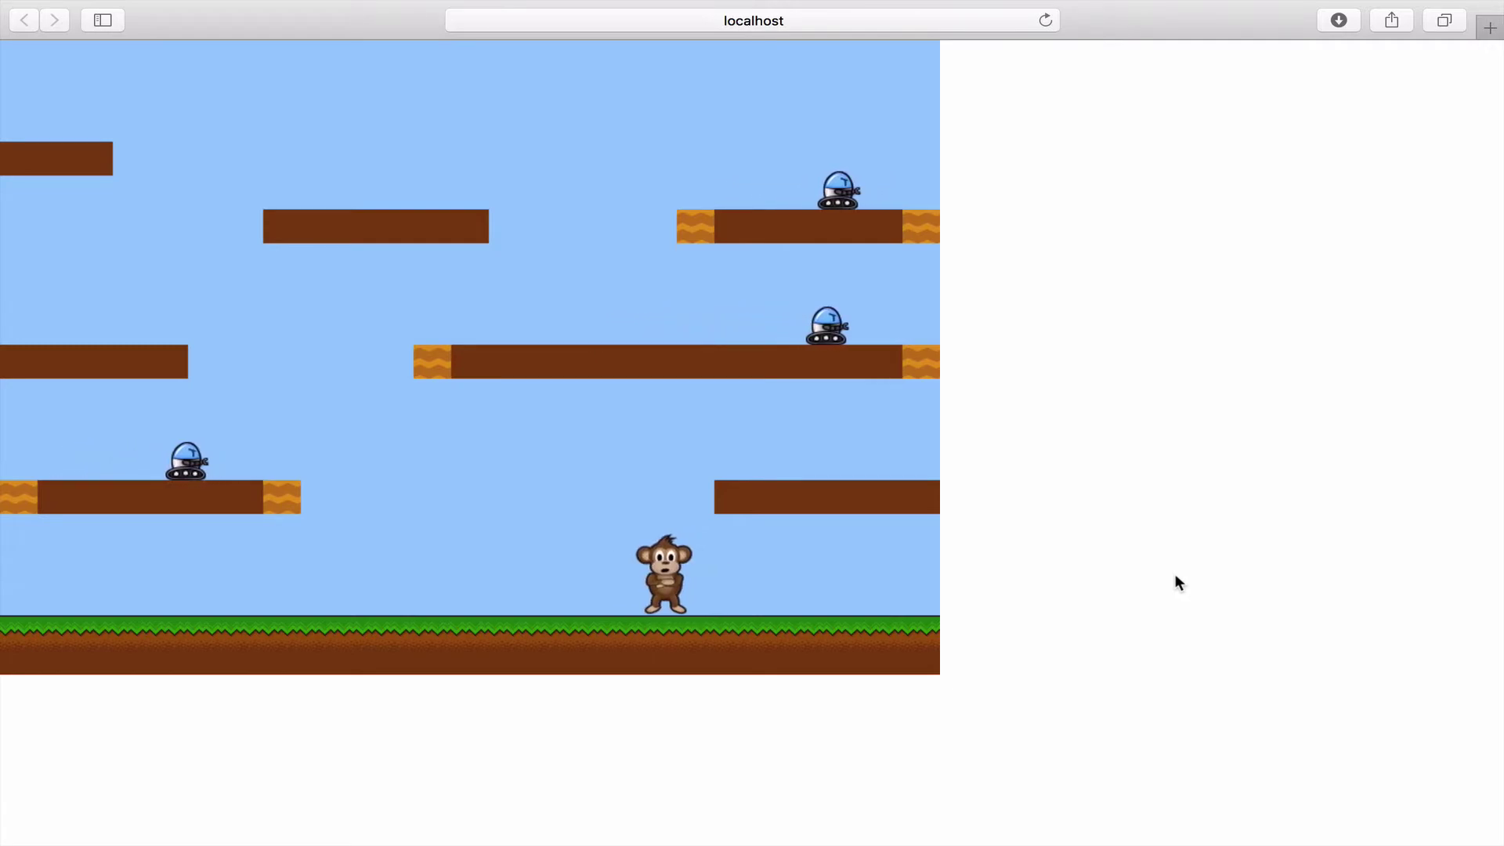
# Run the monkey toward the lowest robot platform and jump and shoot to test bullet collisions with that robot
pyautogui.press('Left')
pyautogui.press('Up')
pyautogui.press('space')
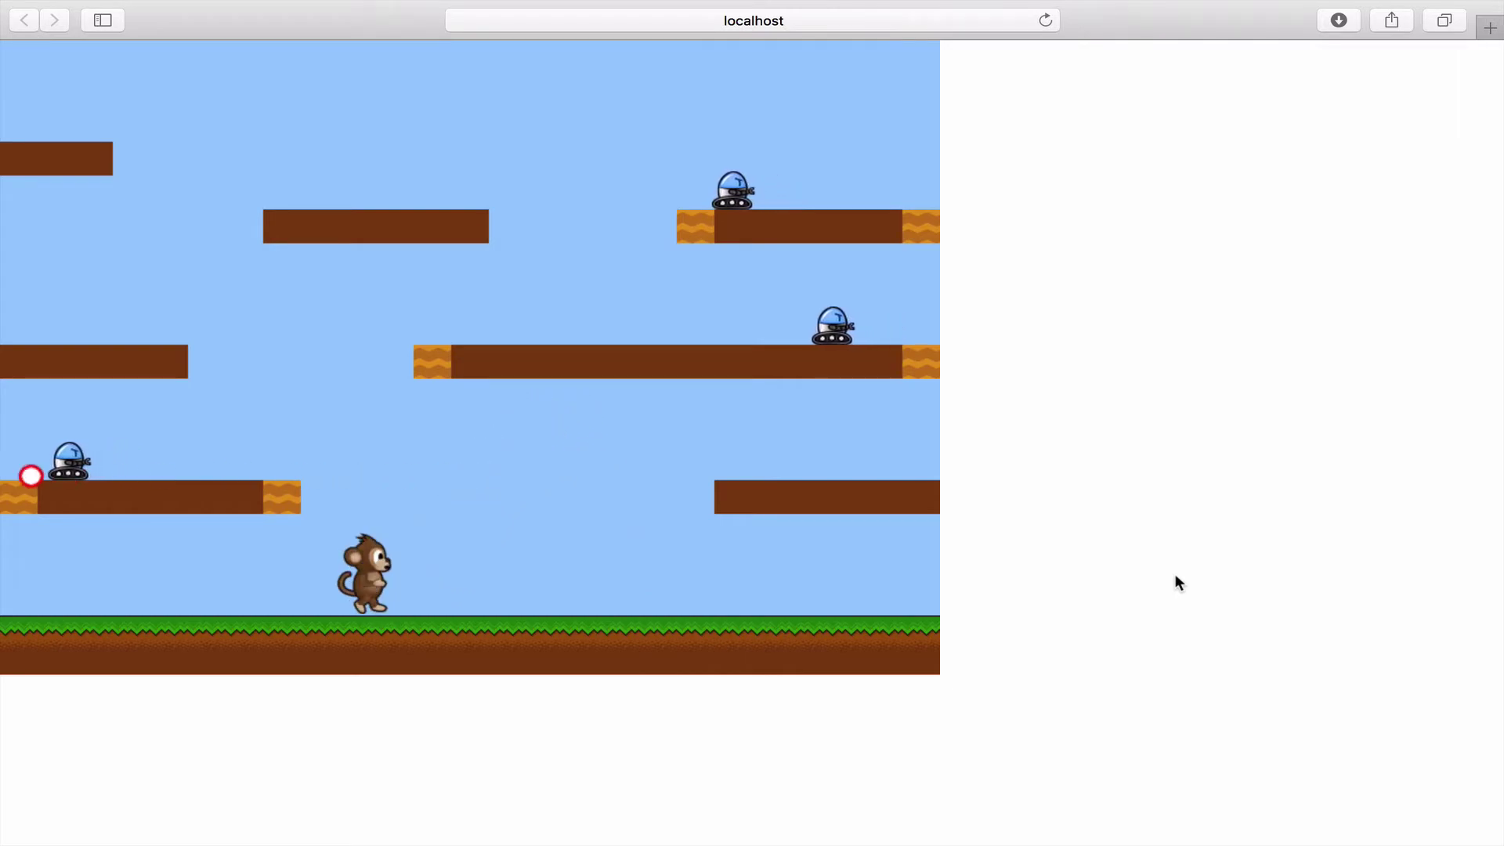
pyautogui.press('Right')
pyautogui.press('Up')
pyautogui.press('Left')
pyautogui.press('space')
pyautogui.press('Right')
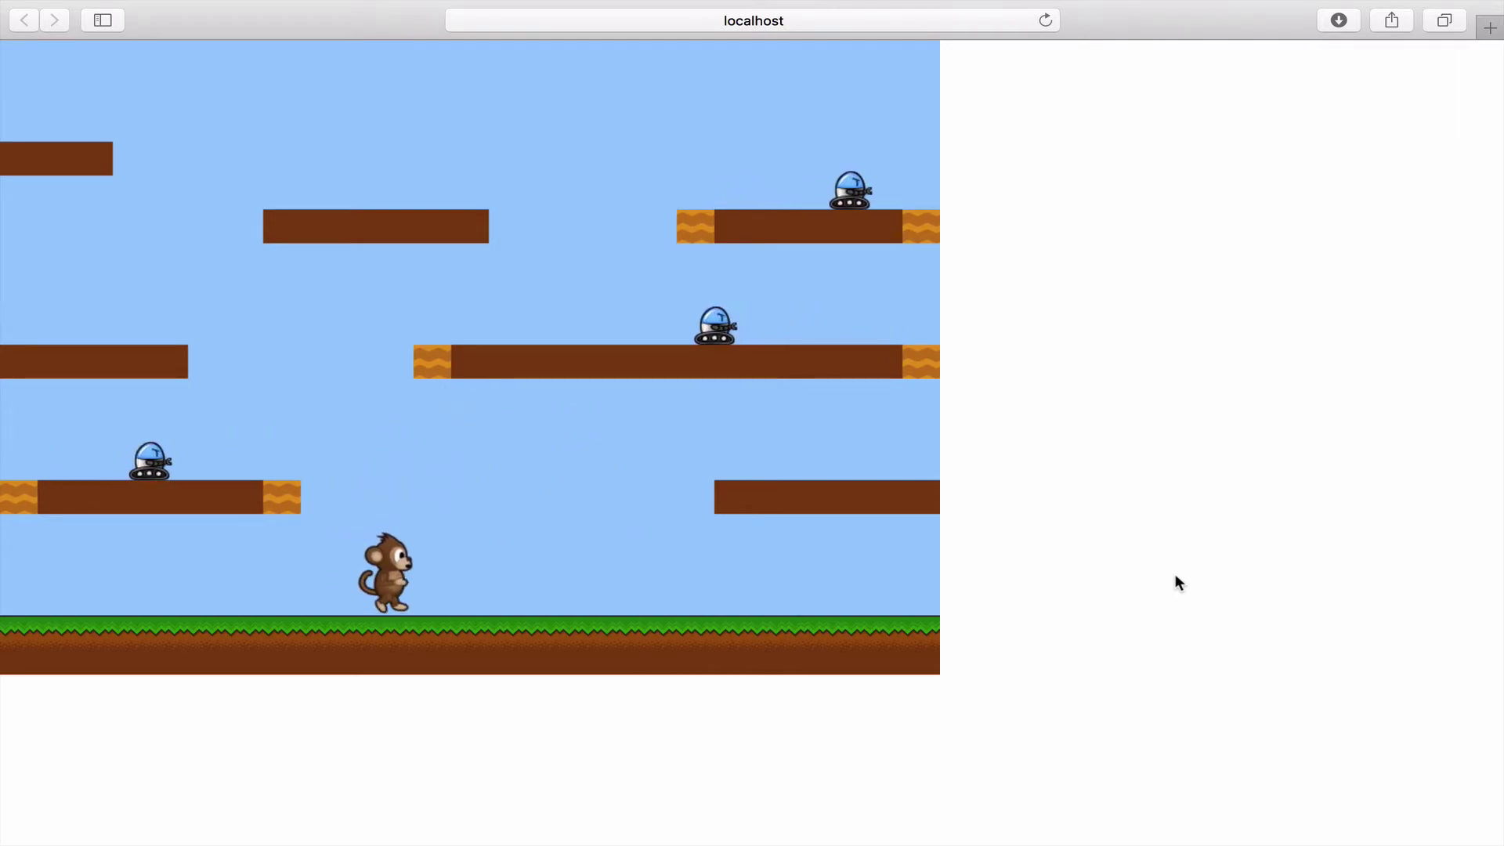
pyautogui.press('Up')
pyautogui.press('Left')
pyautogui.press('space')
# Back the monkey away across the ground and repeat the jumping shots from farther out in the open gap
pyautogui.press('Right')
pyautogui.press('Right')
pyautogui.press('Up')
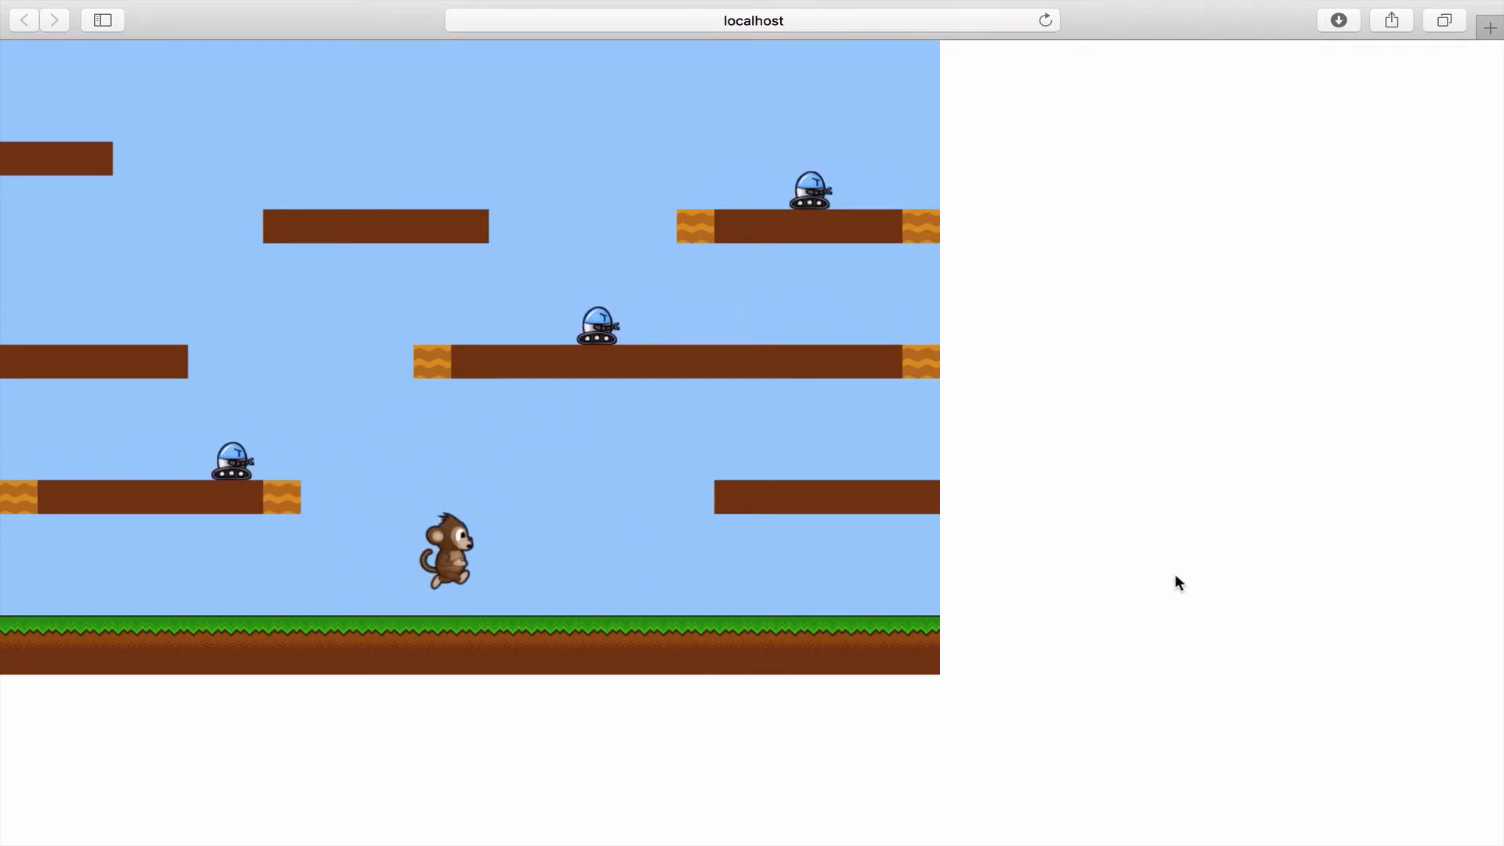
pyautogui.press('Left')
pyautogui.press('space')
pyautogui.press('Right')
pyautogui.press('Right')
pyautogui.press('Up')
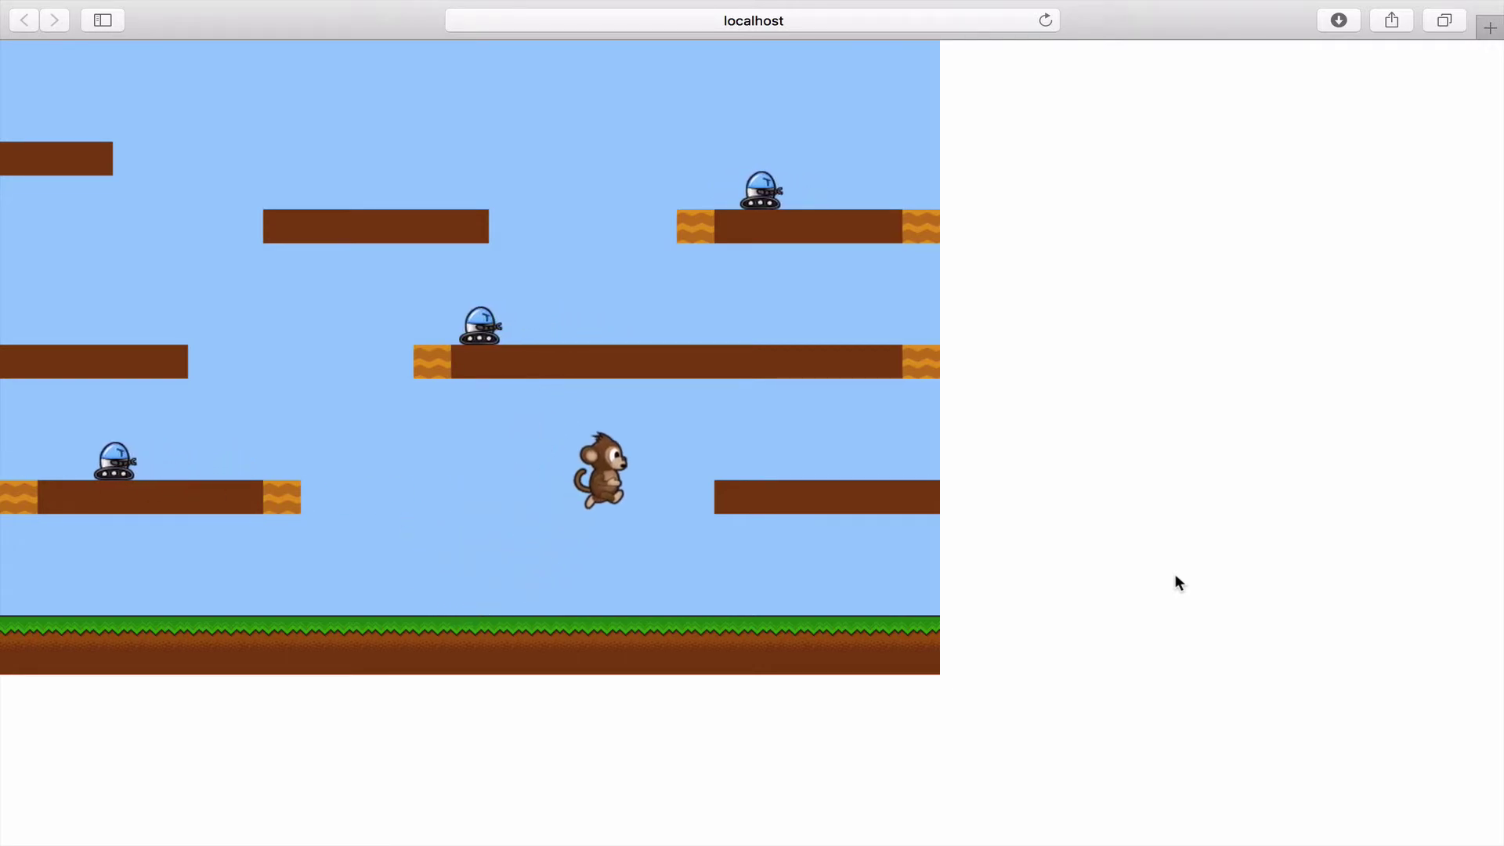
pyautogui.press('Left')
pyautogui.press('space')
pyautogui.press('Right')
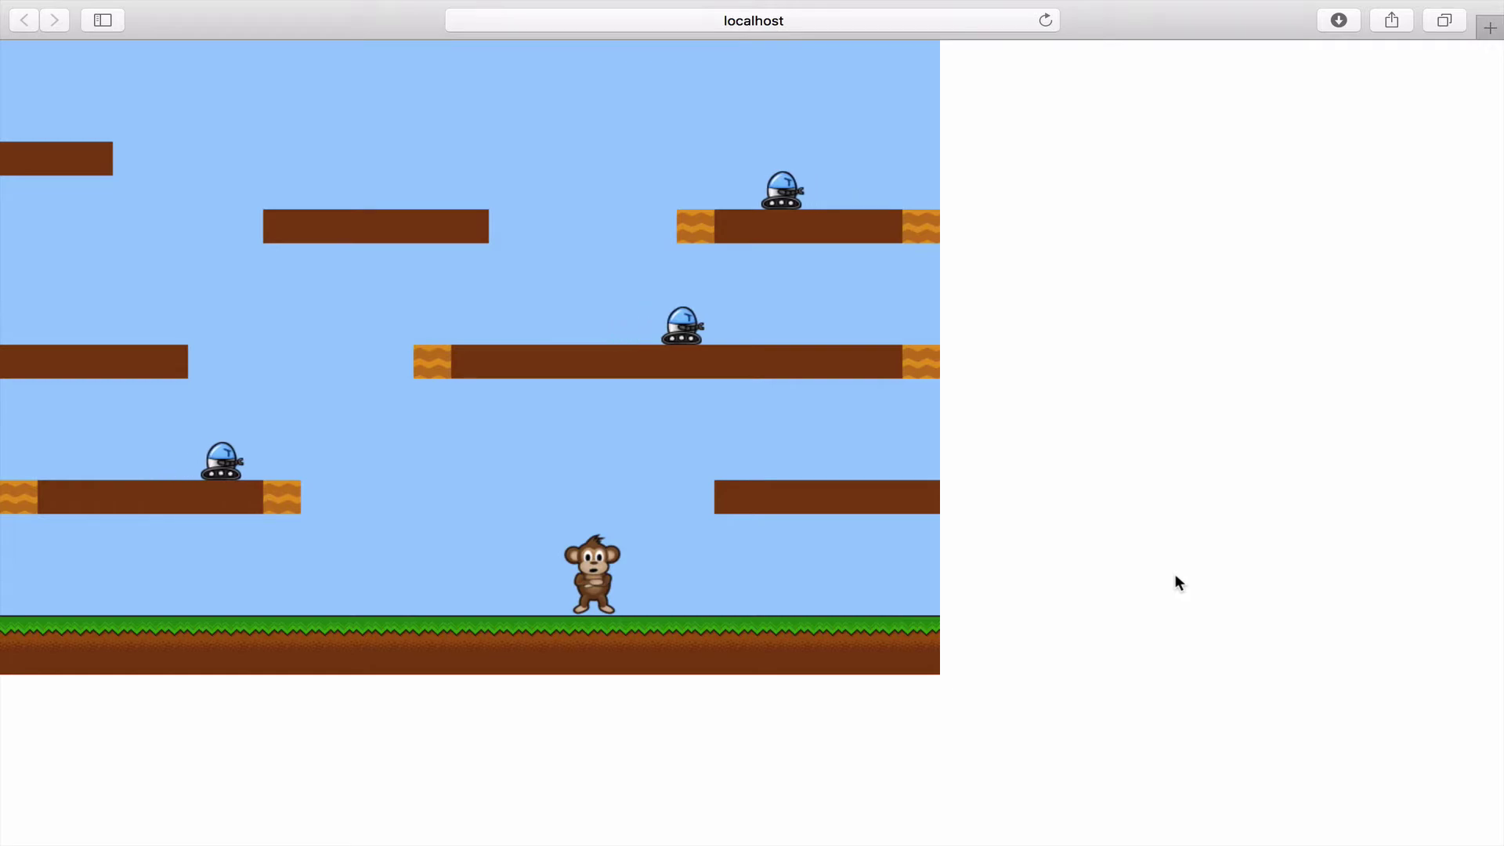
# Switch to Stencyl, try making the Players group collide with Tiles, and run the game again
pyautogui.hotkey('ctrl', 'Left')
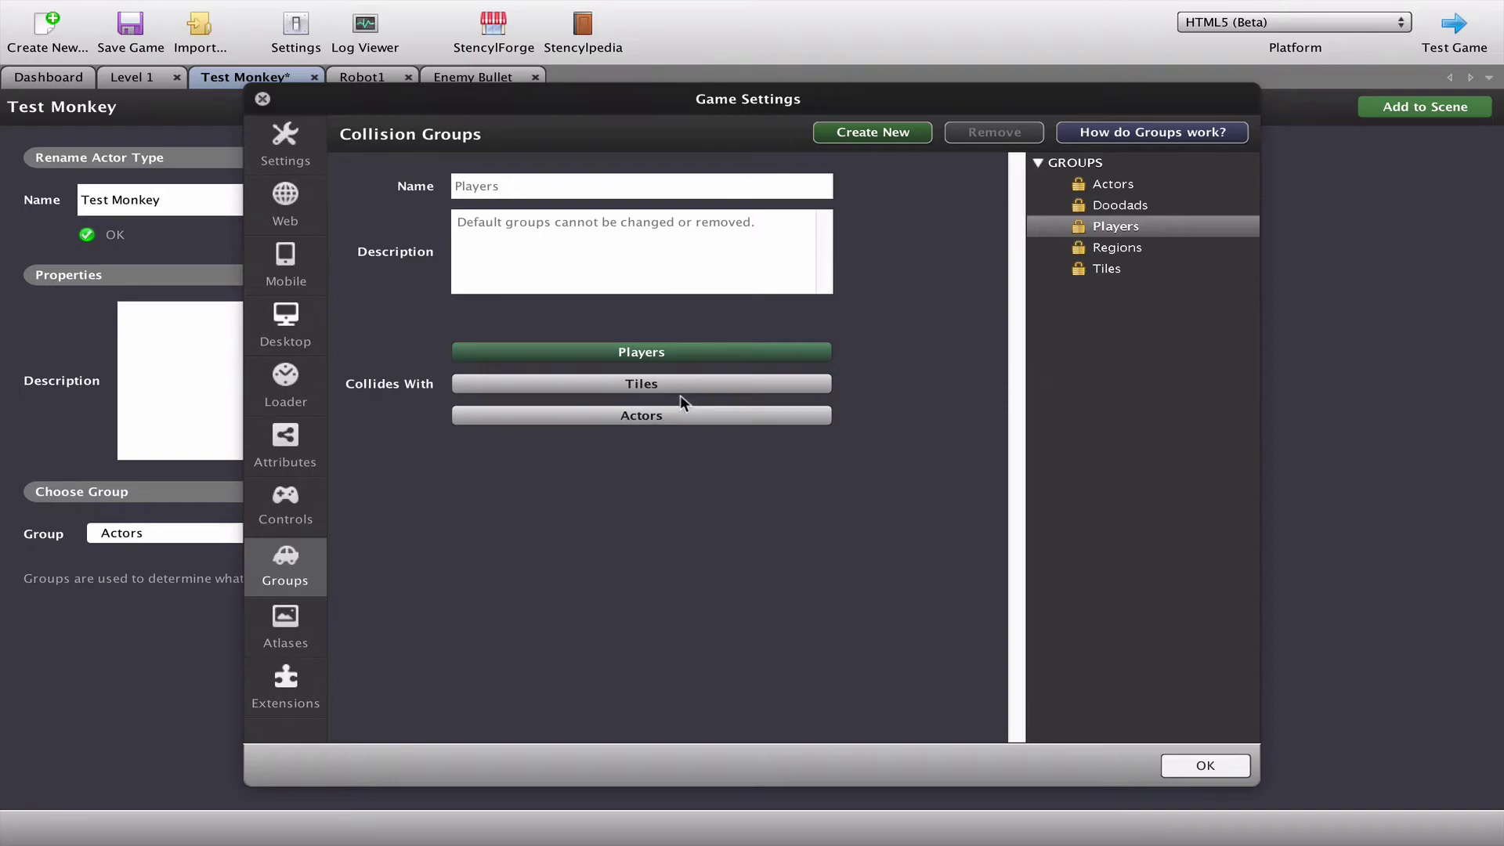
pyautogui.click(652, 387)
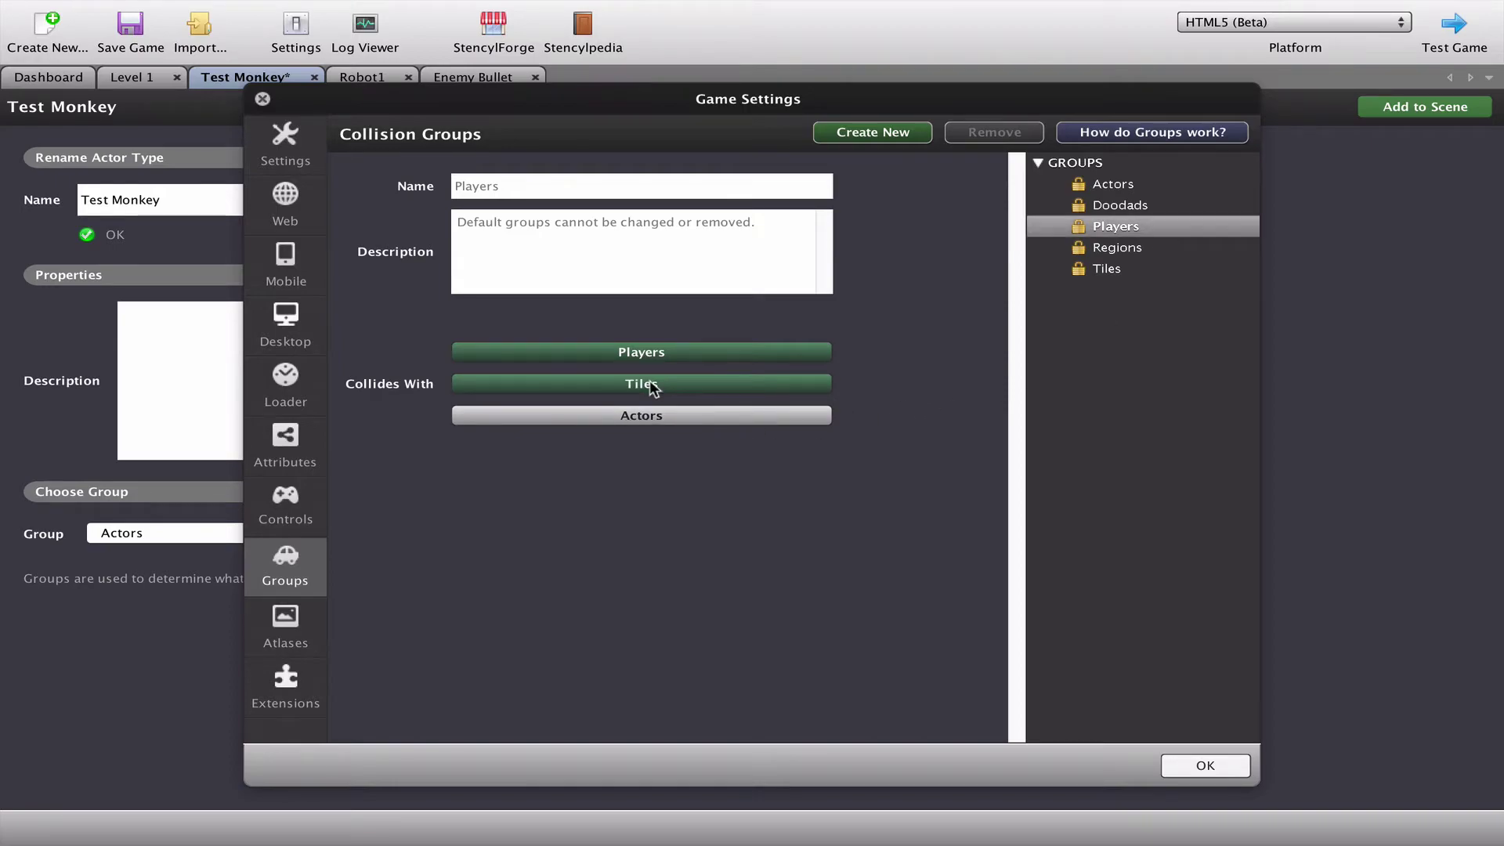
pyautogui.click(1177, 772)
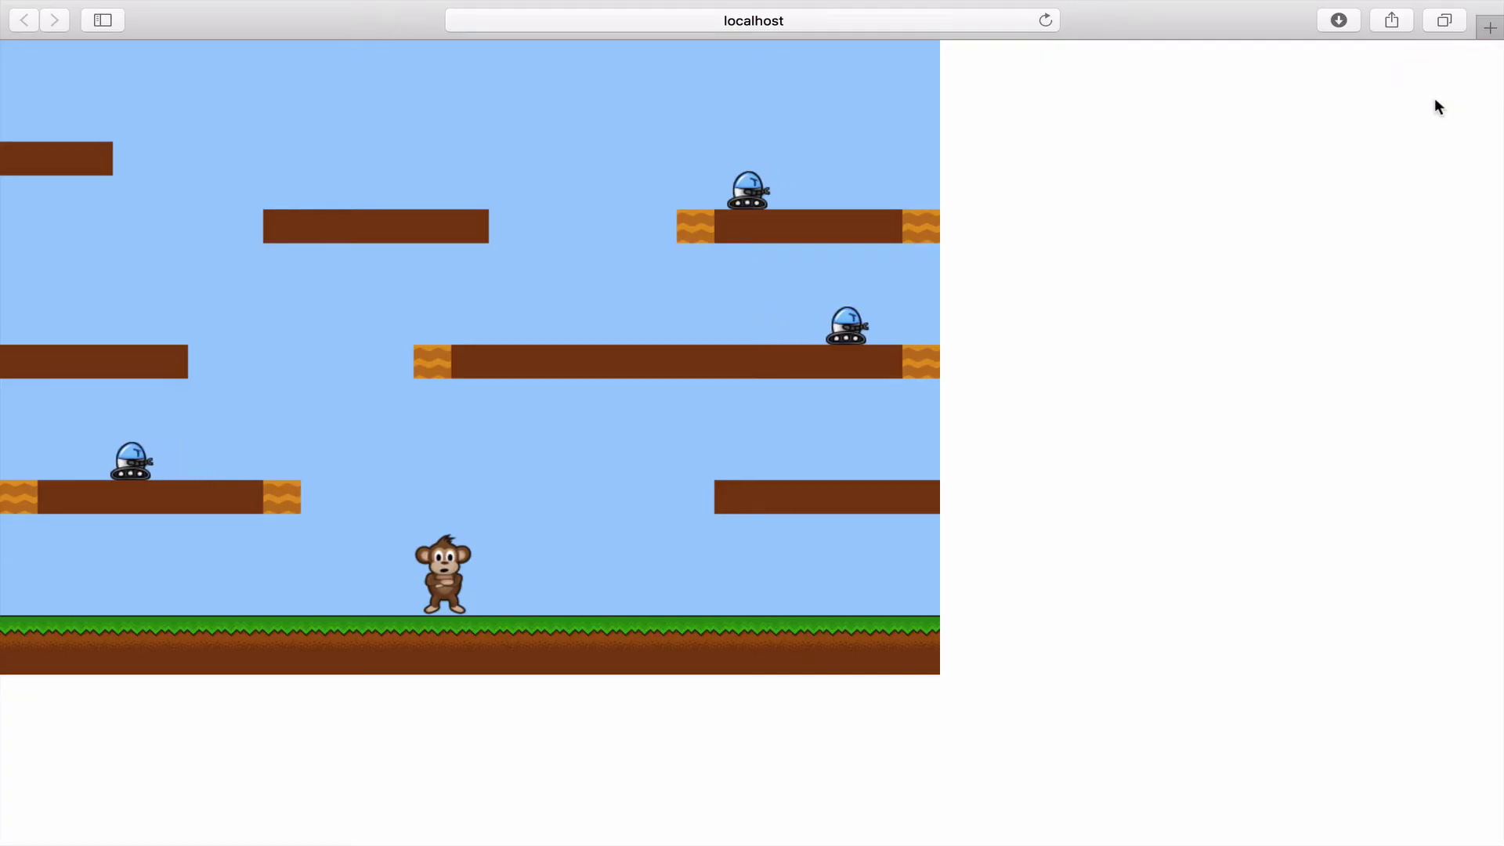
# Jump the monkey repeatedly beside the lowest robot platform to test bullet collisions in the rebuilt game
pyautogui.press('Right')
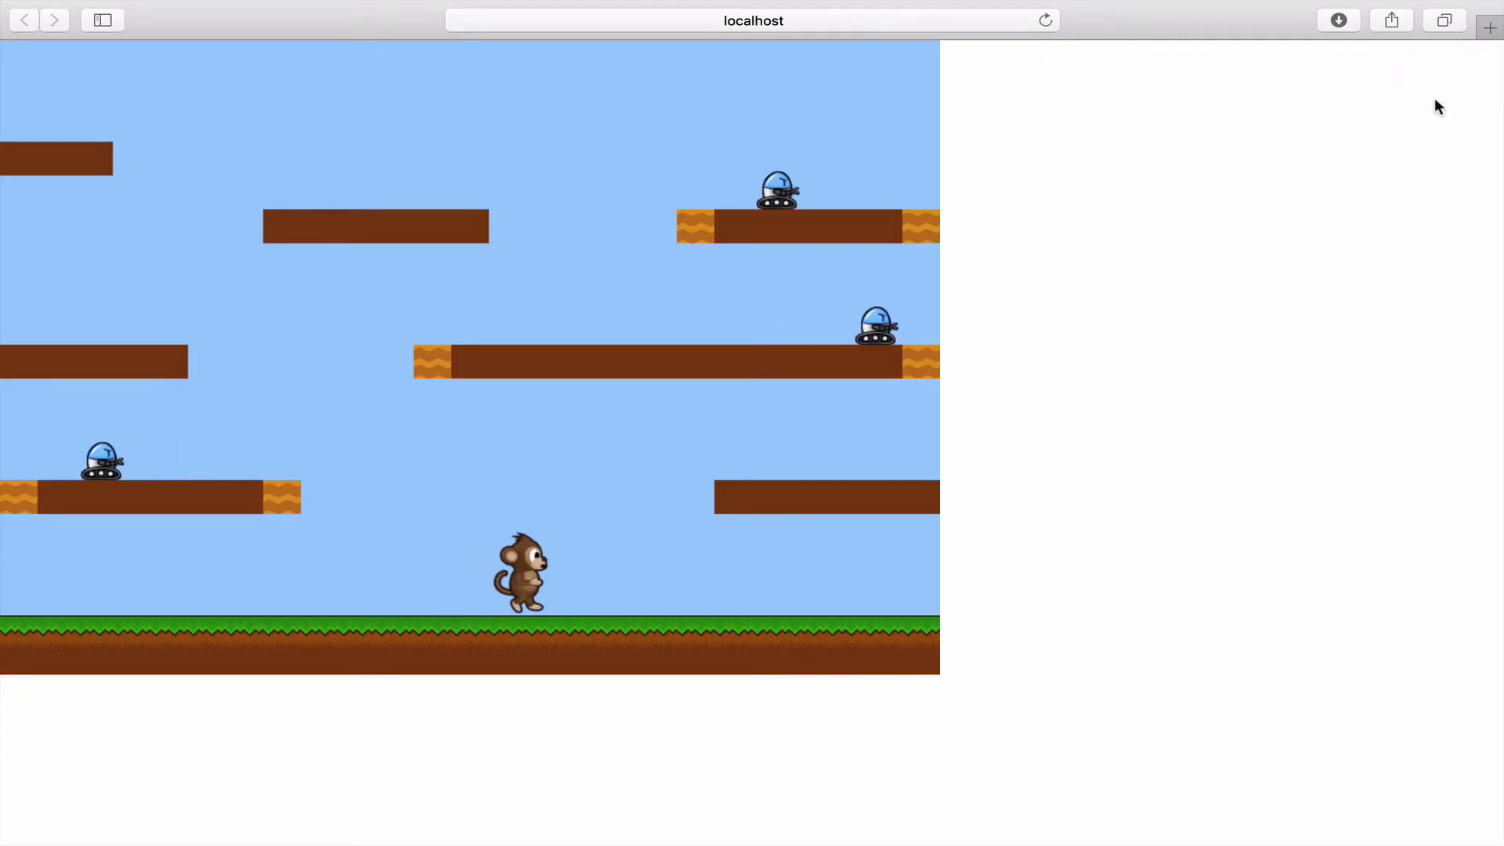
pyautogui.press('Left')
pyautogui.press('Up')
pyautogui.press('Right')
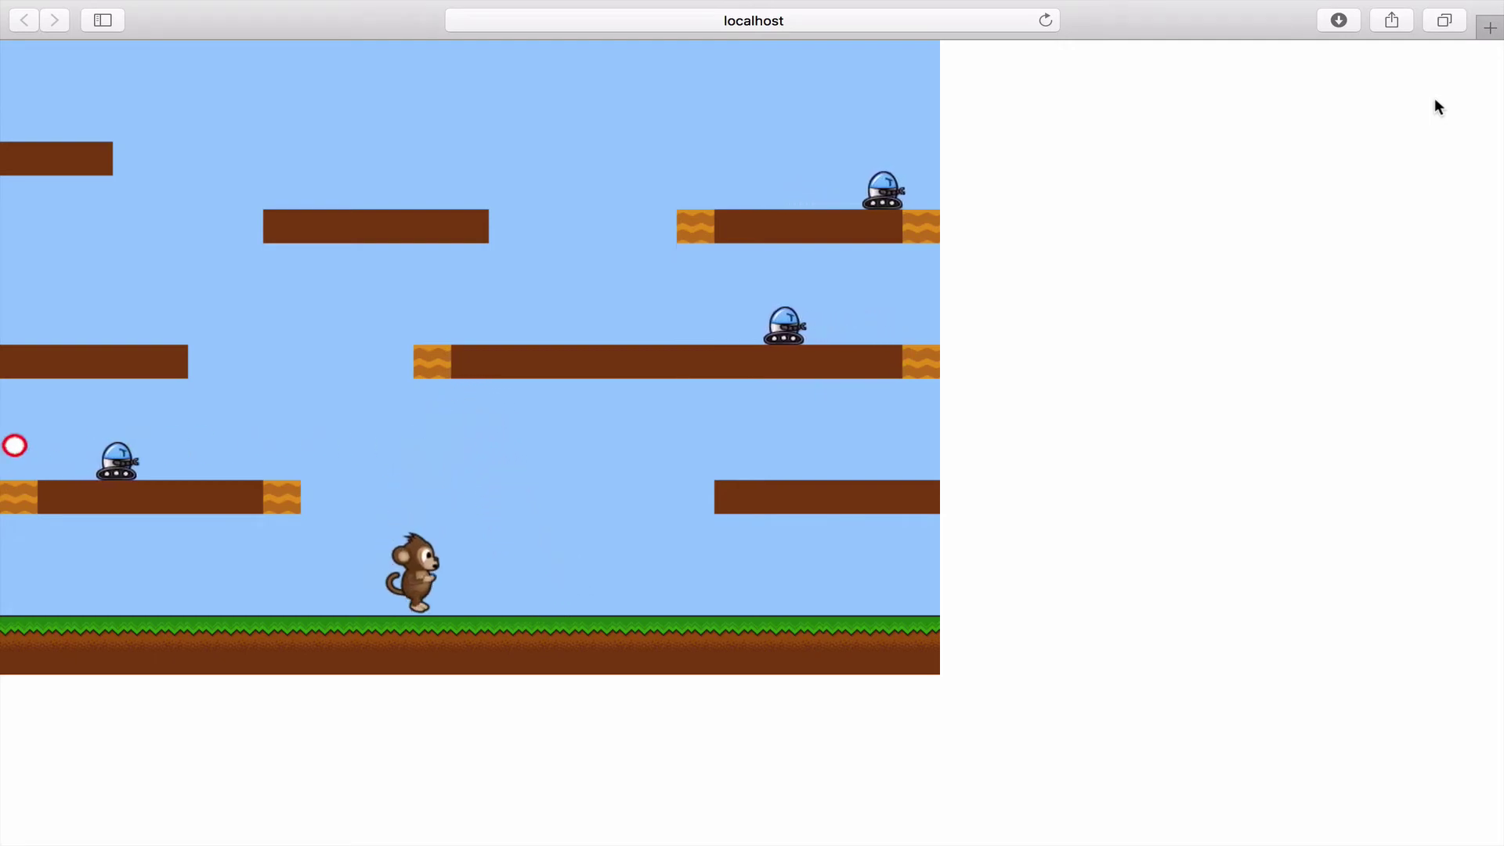
pyautogui.press('Right')
pyautogui.press('Up')
pyautogui.press('Left')
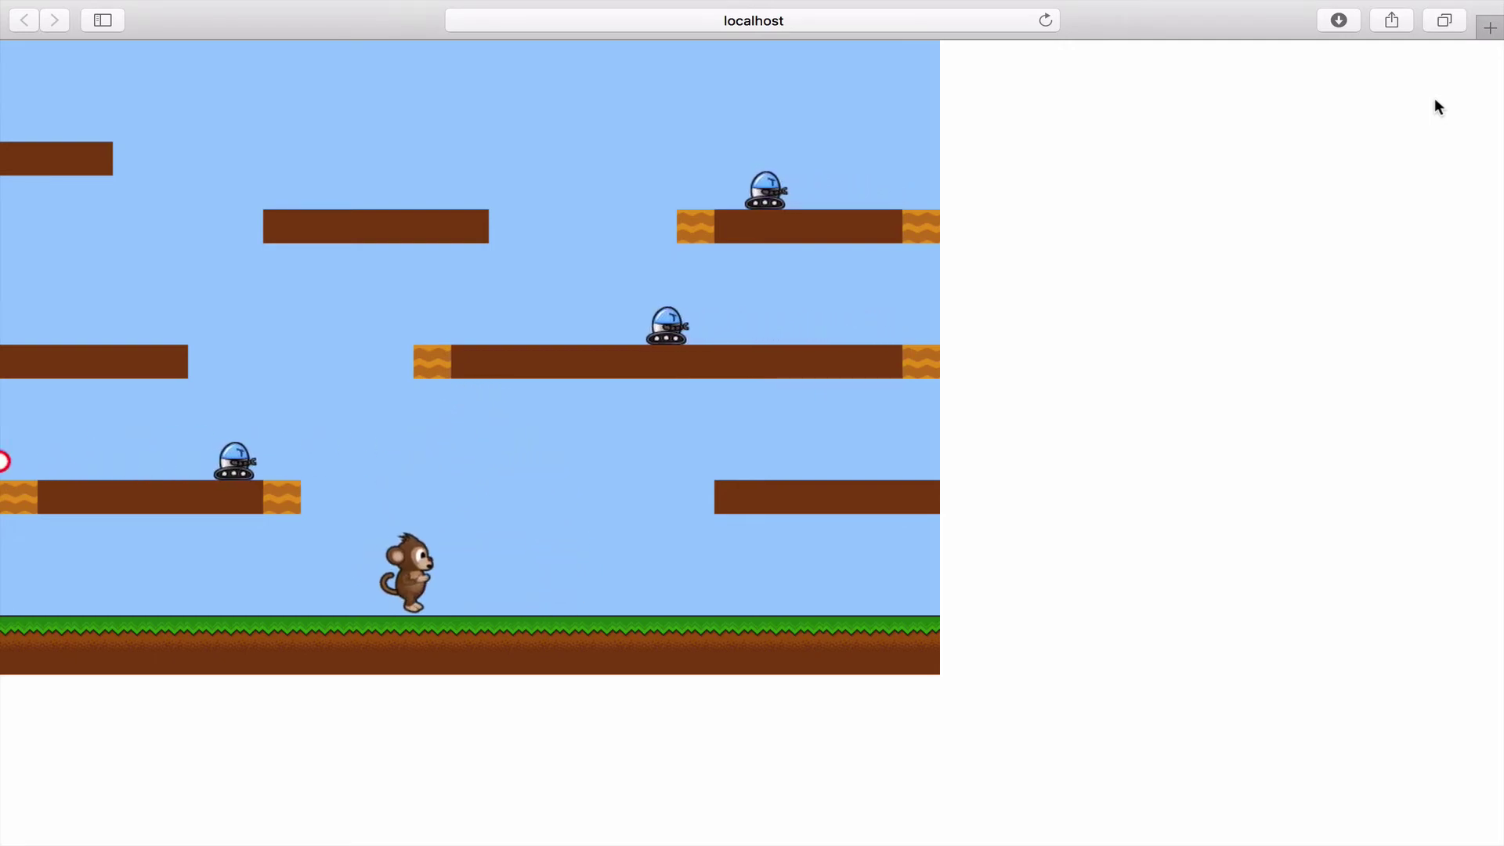
pyautogui.press('Right')
pyautogui.press('Up')
pyautogui.press('Left')
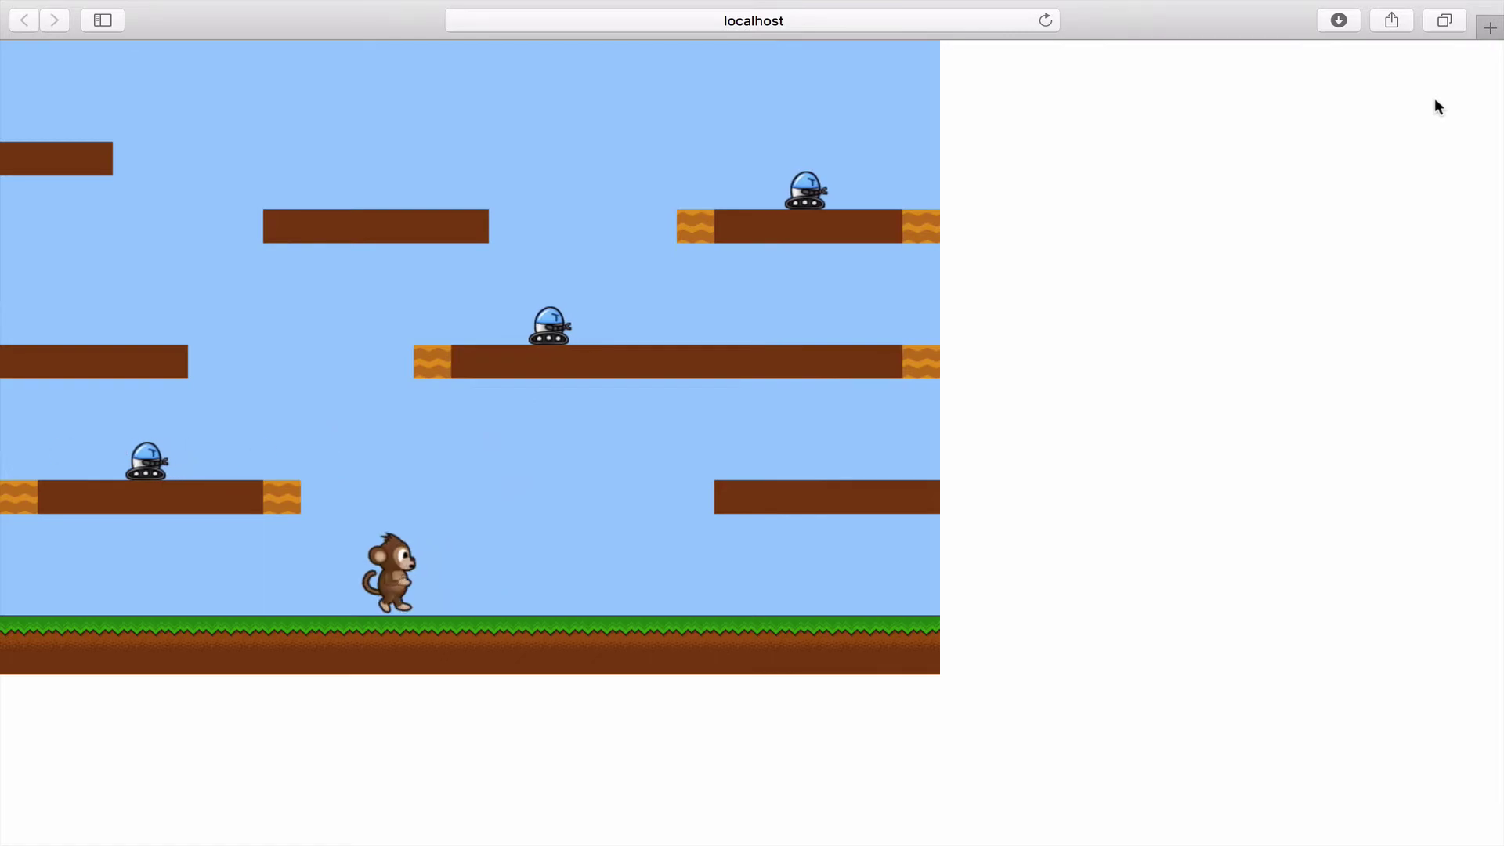
# Test the bullets from the middle of the gap with more jumps, and run the monkey beneath the opposite low platform
pyautogui.press('Right')
pyautogui.press('Left')
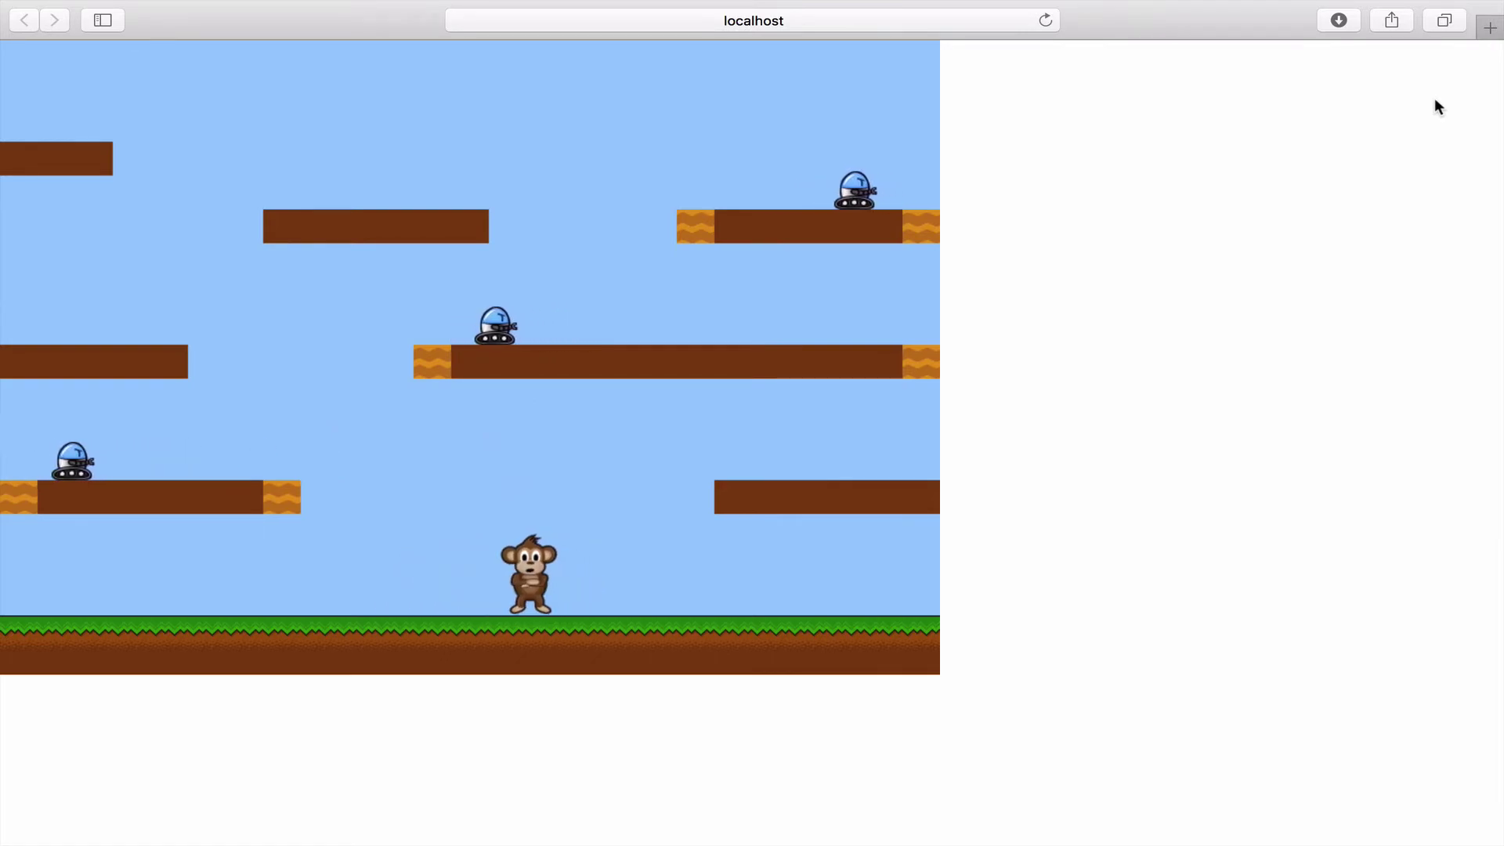
pyautogui.press('Right')
pyautogui.press('Up')
pyautogui.press('Left')
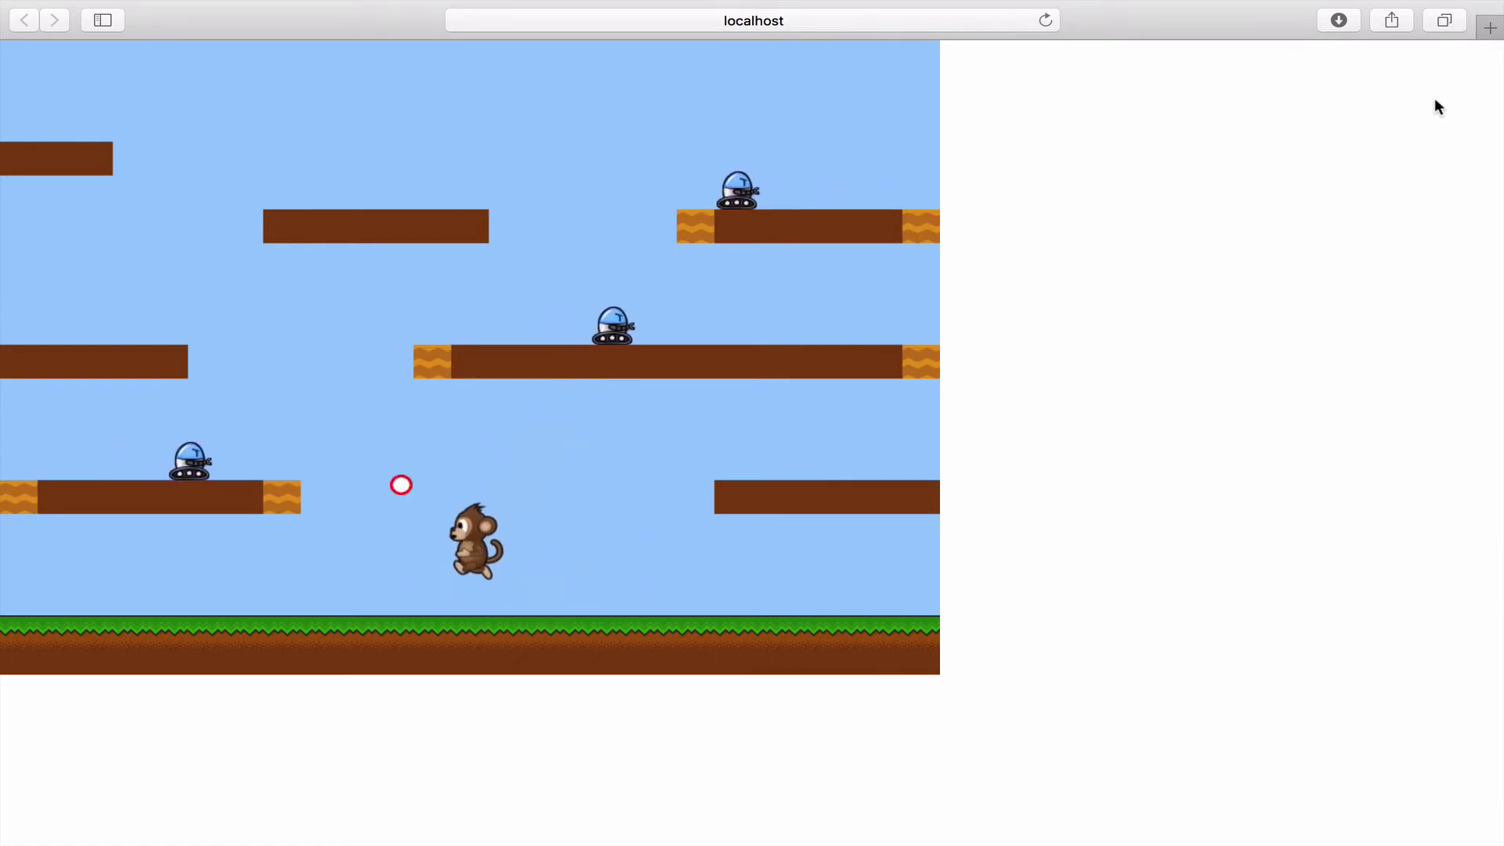
pyautogui.press('Right')
pyautogui.press('Up')
pyautogui.press('Left')
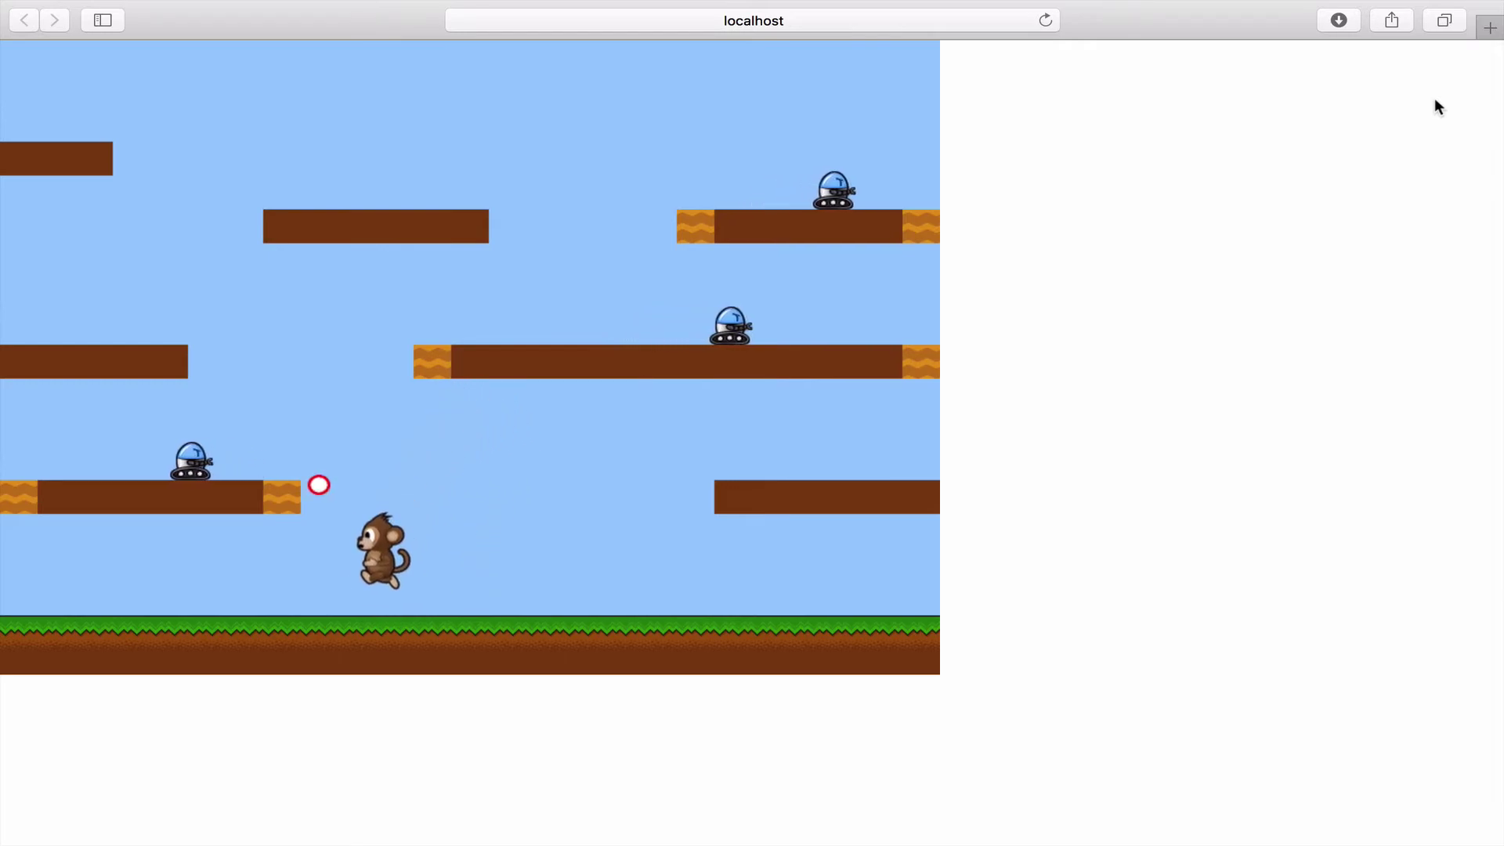
pyautogui.press('Right')
pyautogui.press('Up')
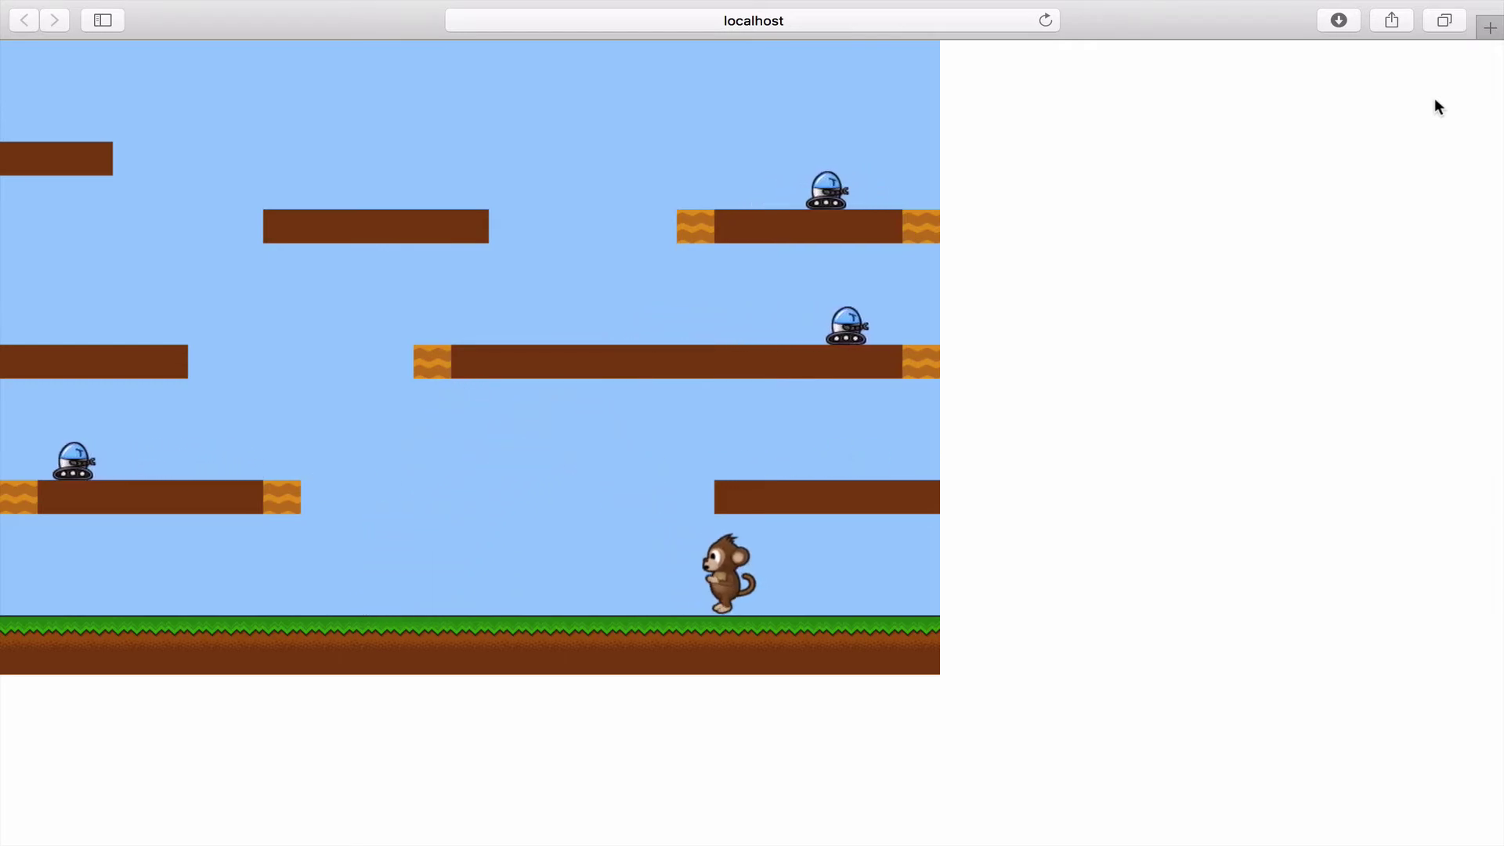
# Bring the monkey back across the ground in repeated jumps and test bullets close to the lowest robot again
pyautogui.press('Up')
pyautogui.press('Left')
pyautogui.press('Right')
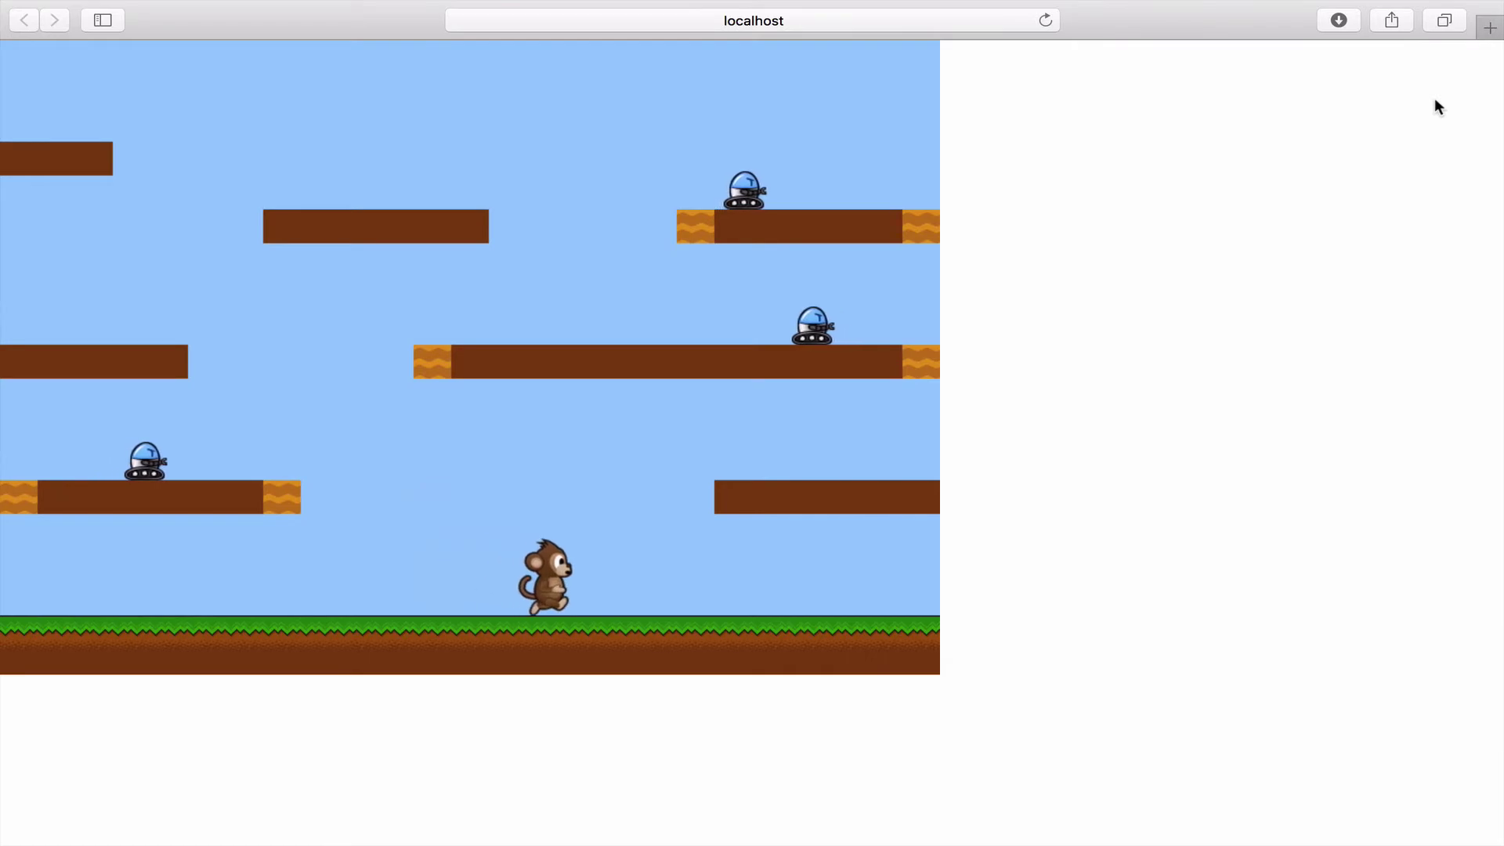
pyautogui.press('Up')
pyautogui.press('Left')
pyautogui.press('Right')
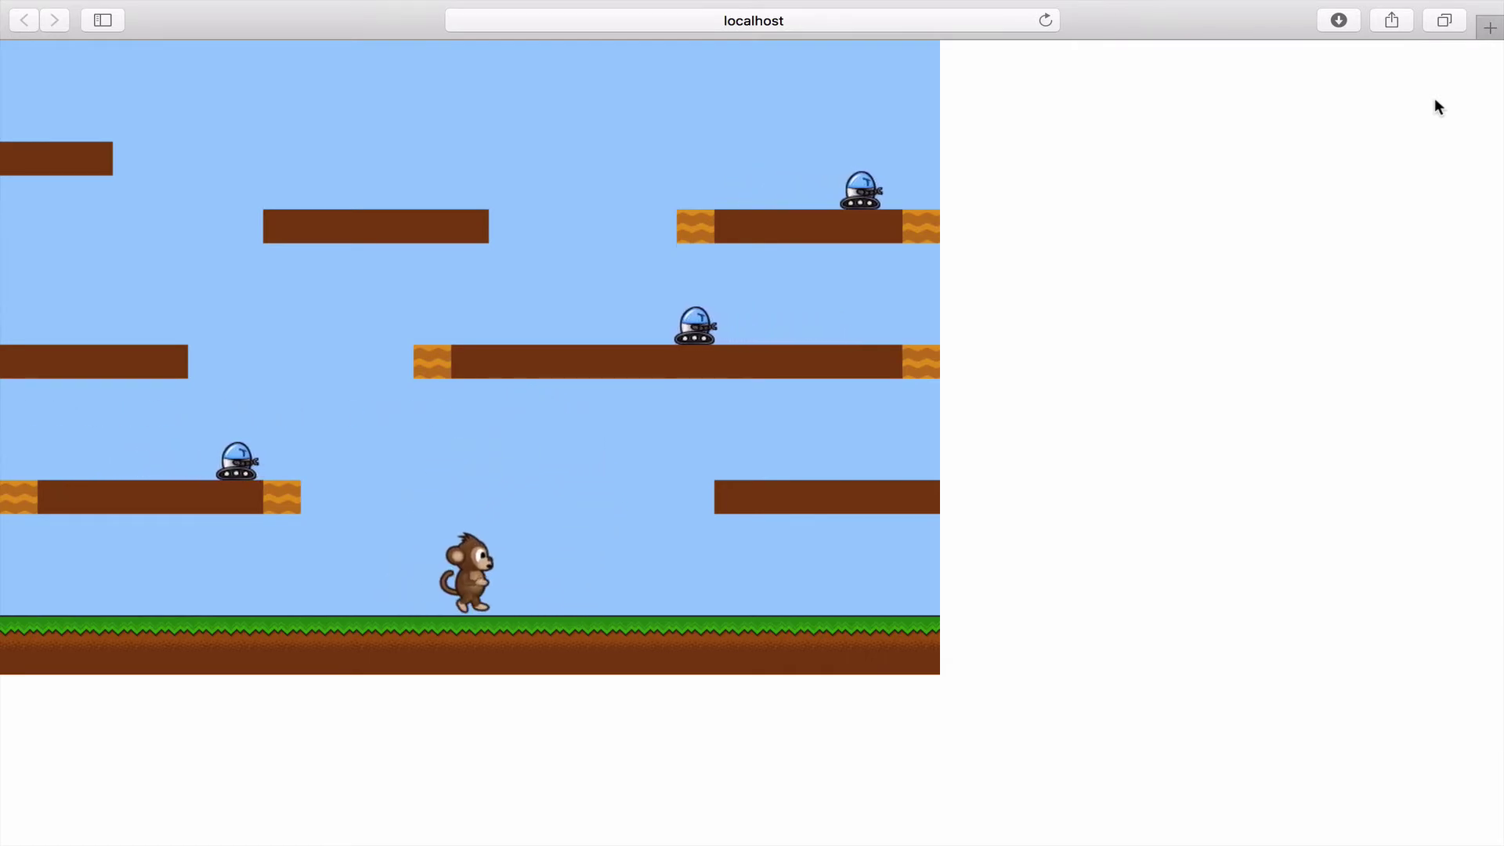
pyautogui.press('Up')
pyautogui.press('Left')
pyautogui.press('Right')
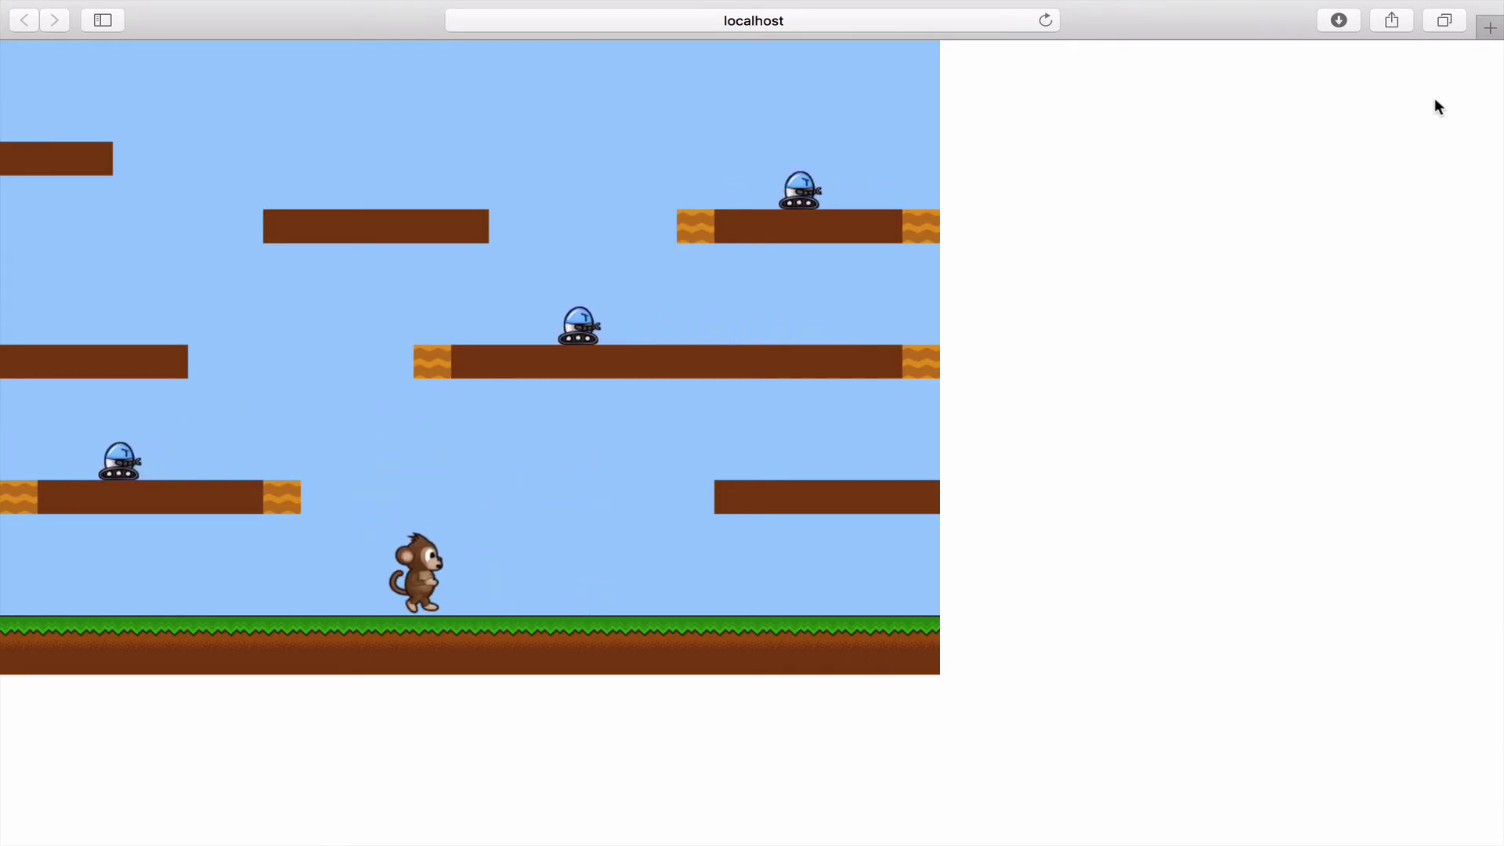
pyautogui.press('Right')
pyautogui.press('Up')
pyautogui.press('Left')
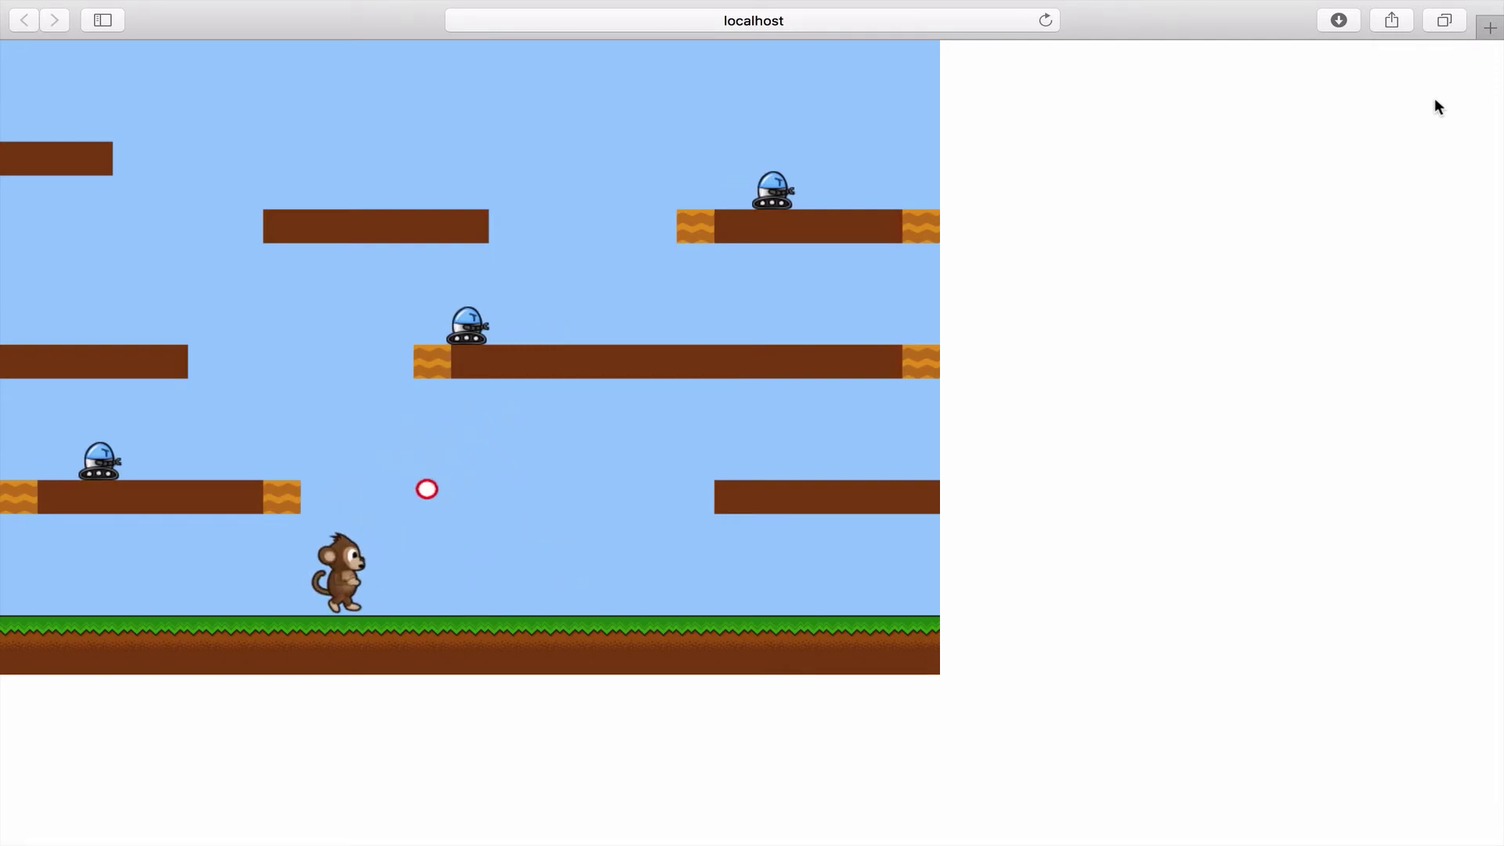
pyautogui.press('Right')
# Switch to Stencyl, make the Players group collide with Actors in the collision group settings, and run the game again
pyautogui.hotkey('ctrl', 'Left')
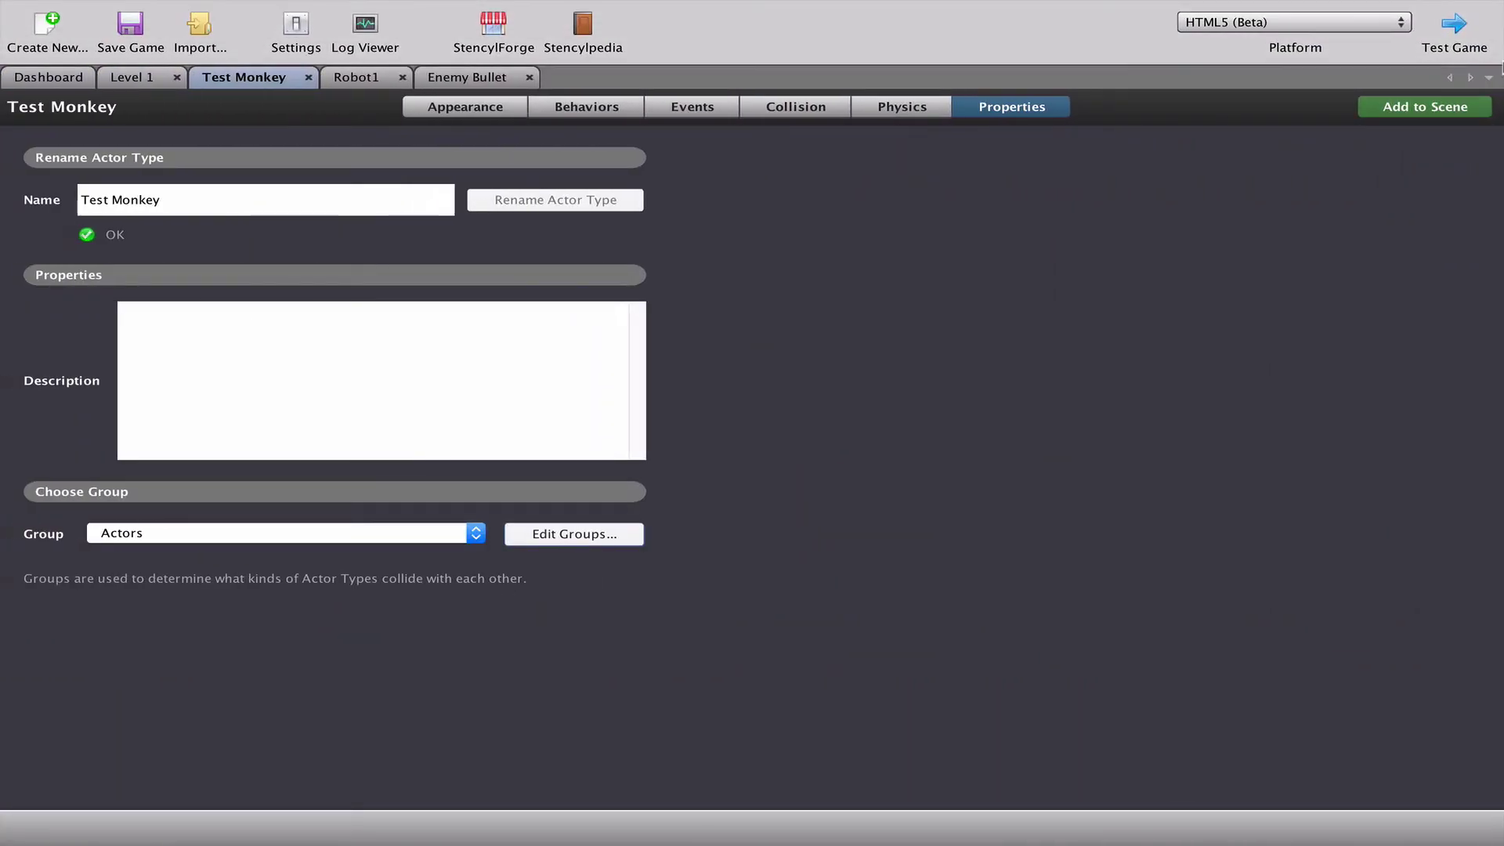
pyautogui.click(574, 534)
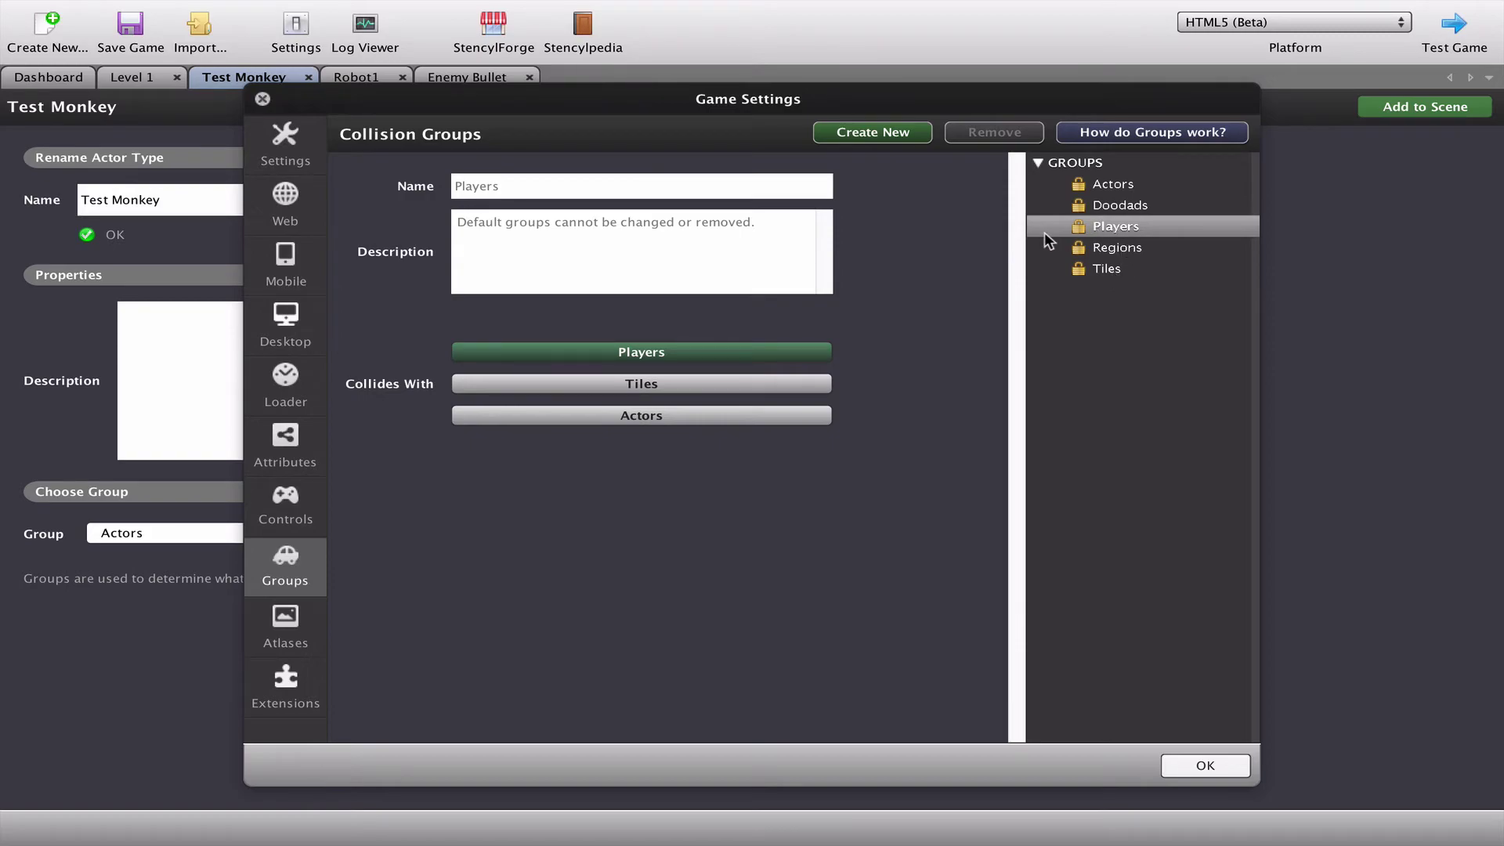
pyautogui.click(740, 415)
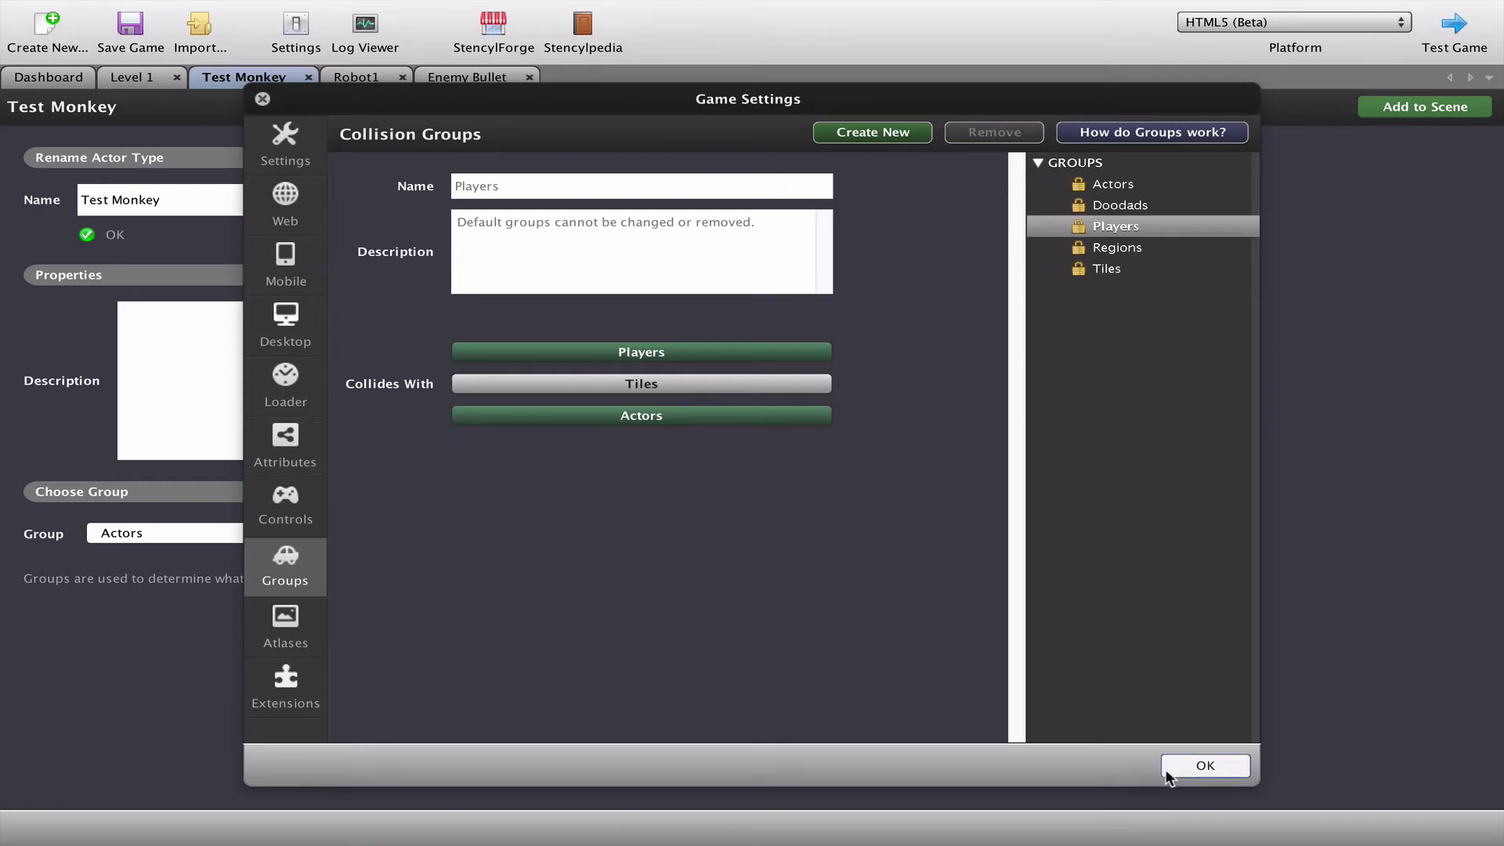
pyautogui.click(1205, 765)
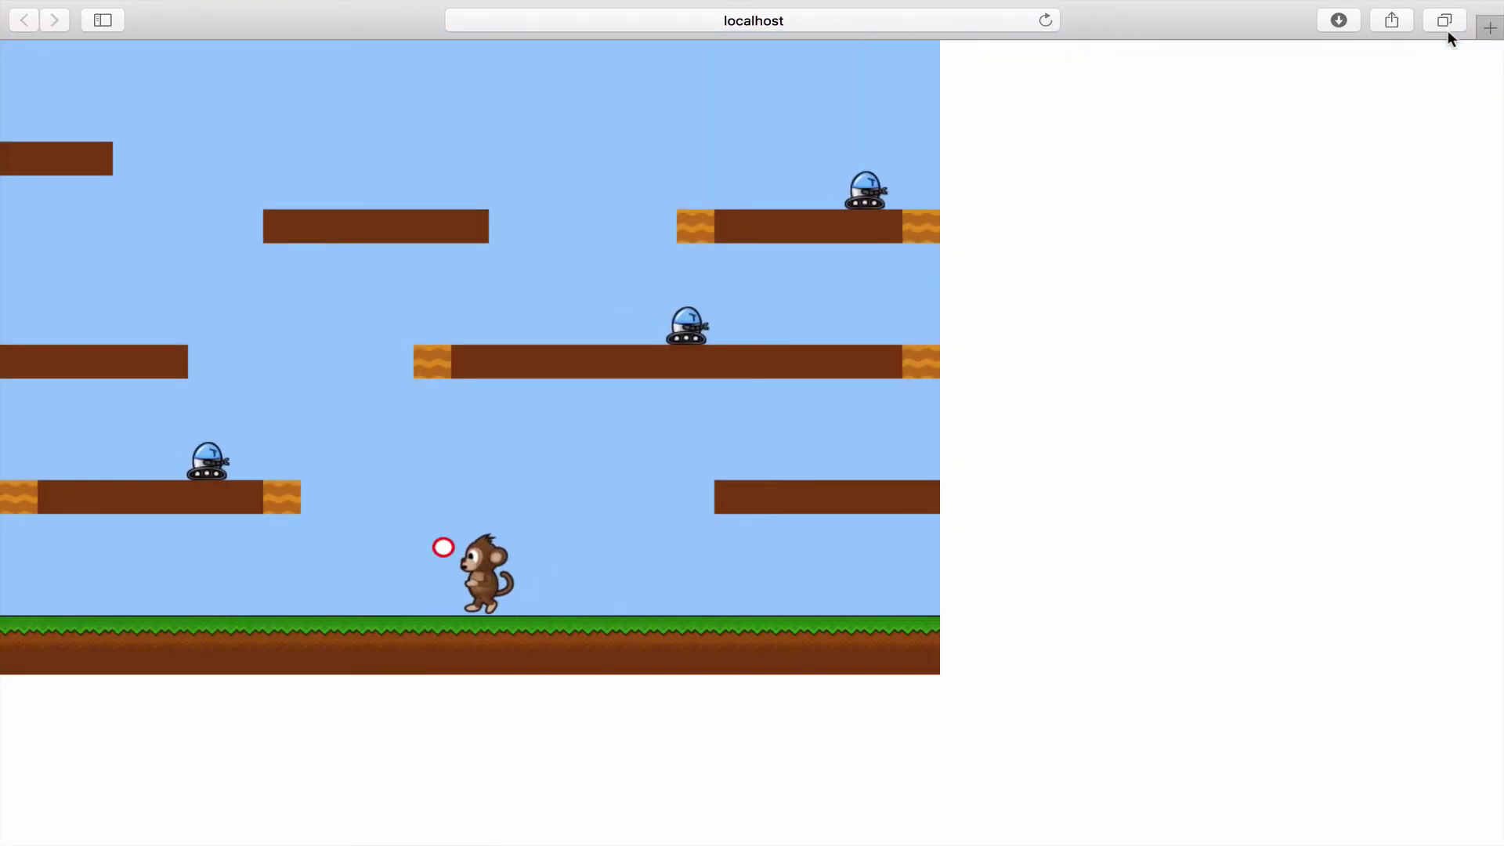
# Walk and jump the monkey around the gap to test its collision with bullets under the new group setting
pyautogui.press('Right')
pyautogui.press('Right')
pyautogui.press('Left')
pyautogui.press('Right')
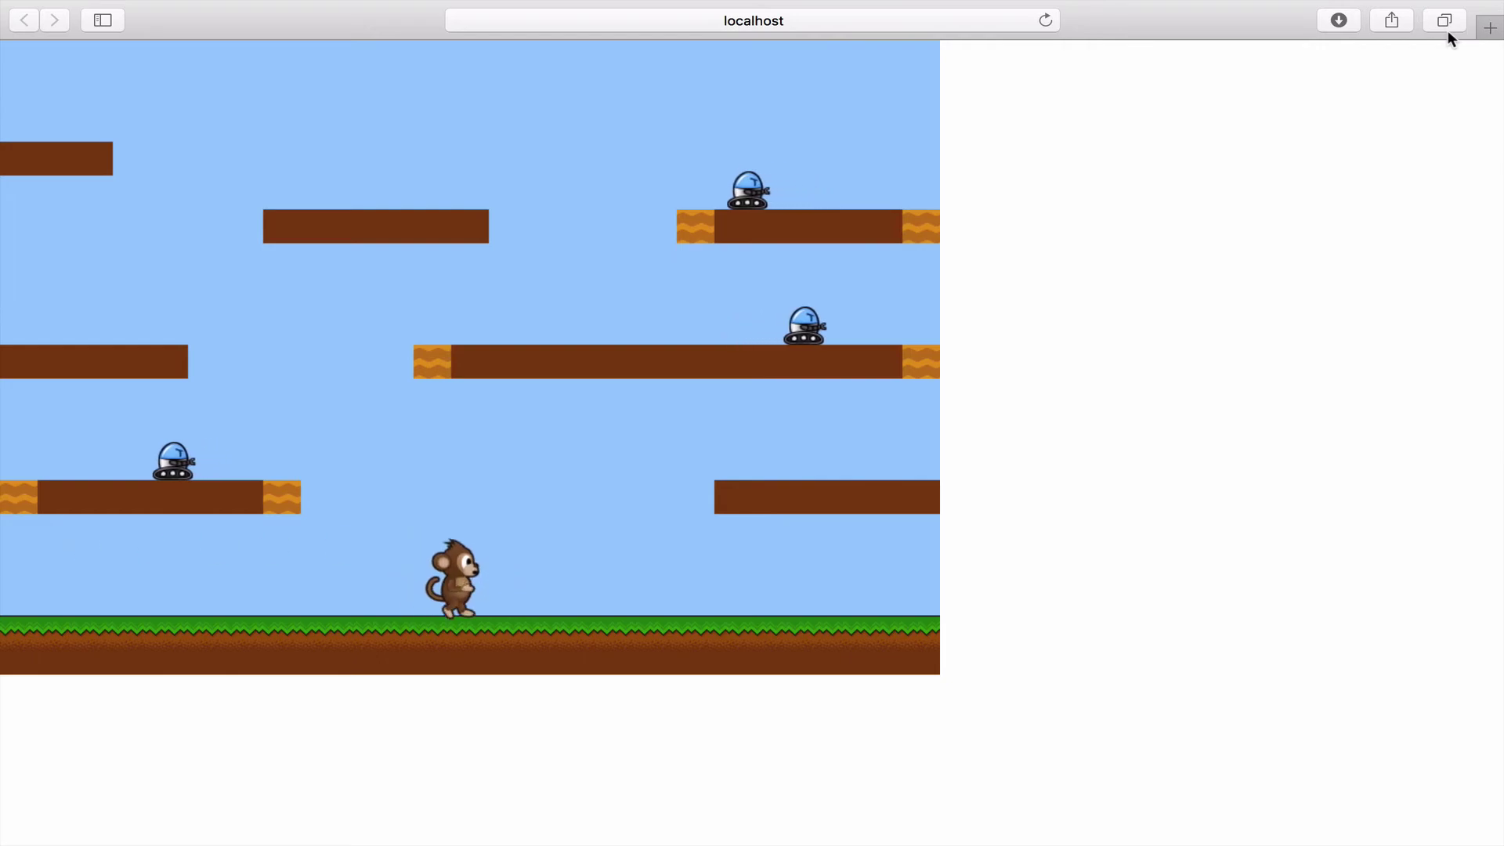
pyautogui.press('Left')
pyautogui.press('Up')
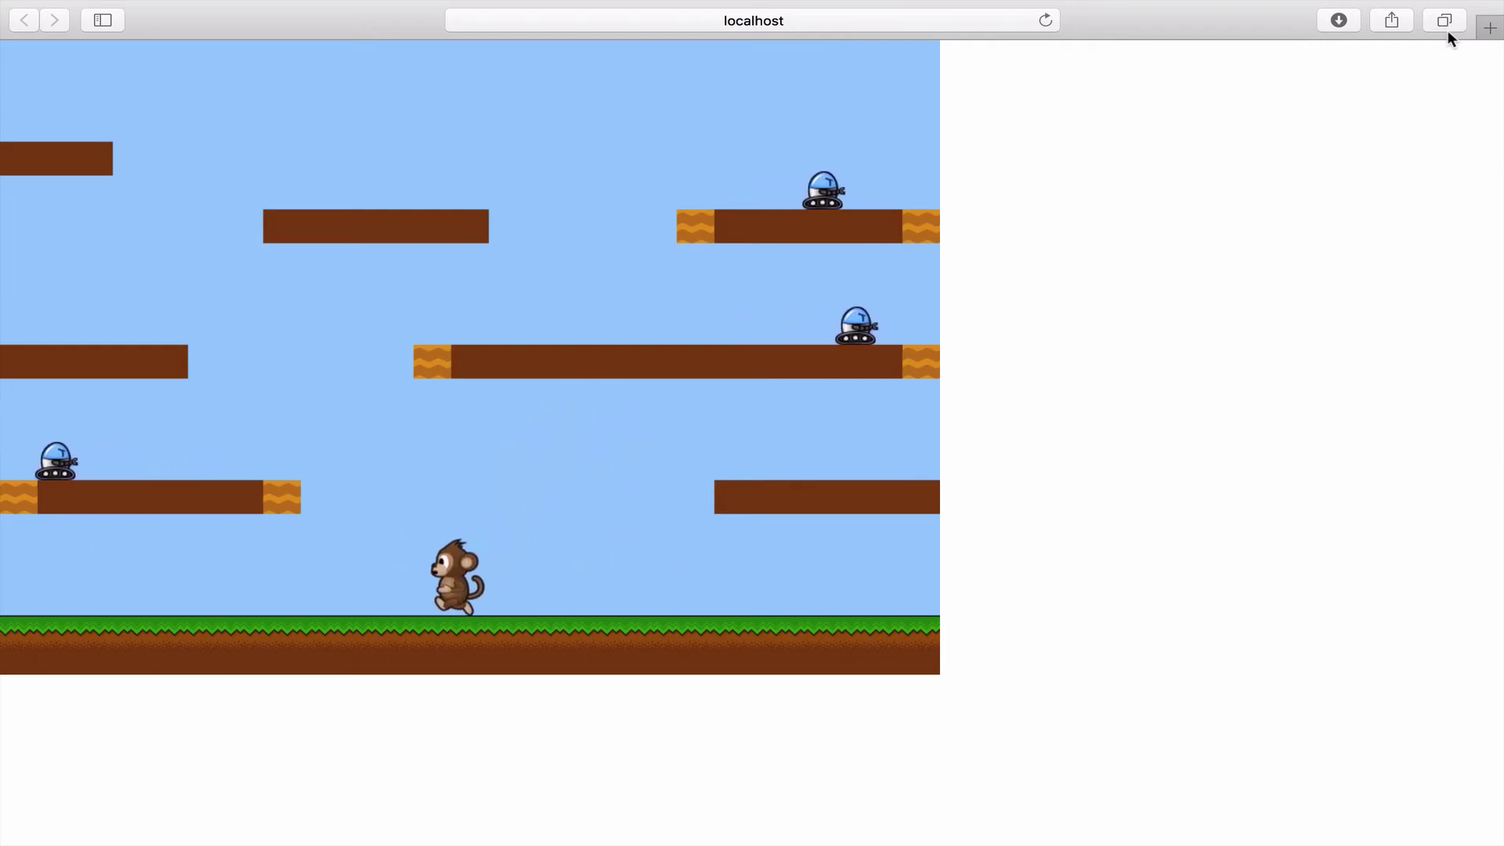
pyautogui.press('Right')
pyautogui.press('Right')
pyautogui.press('Right')
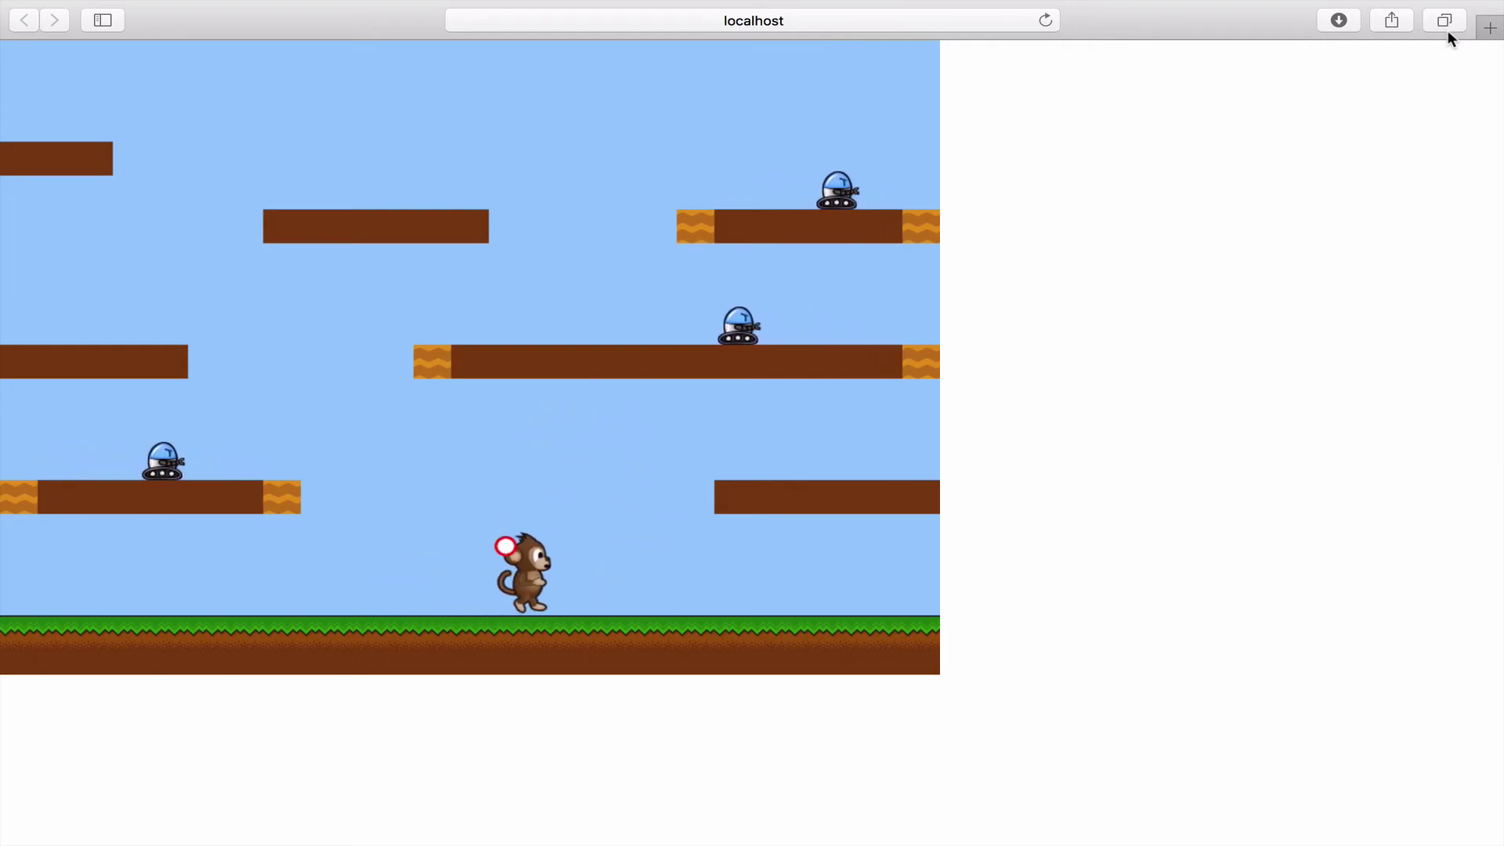
pyautogui.press('Left')
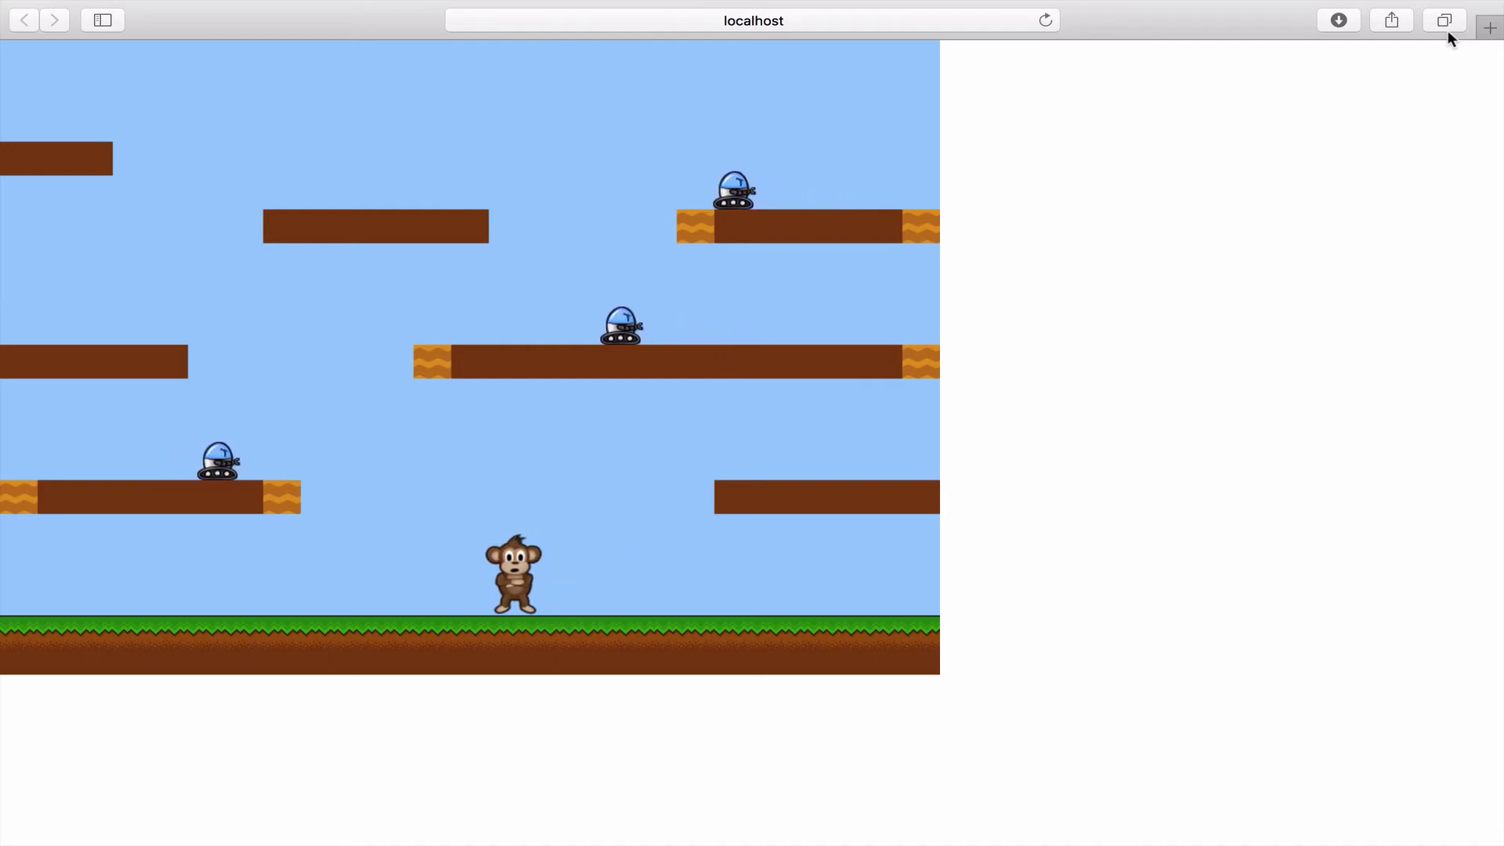
# Walk the monkey back and forth along the ground to check how a bullet at its head height collides with it
pyautogui.press('Right')
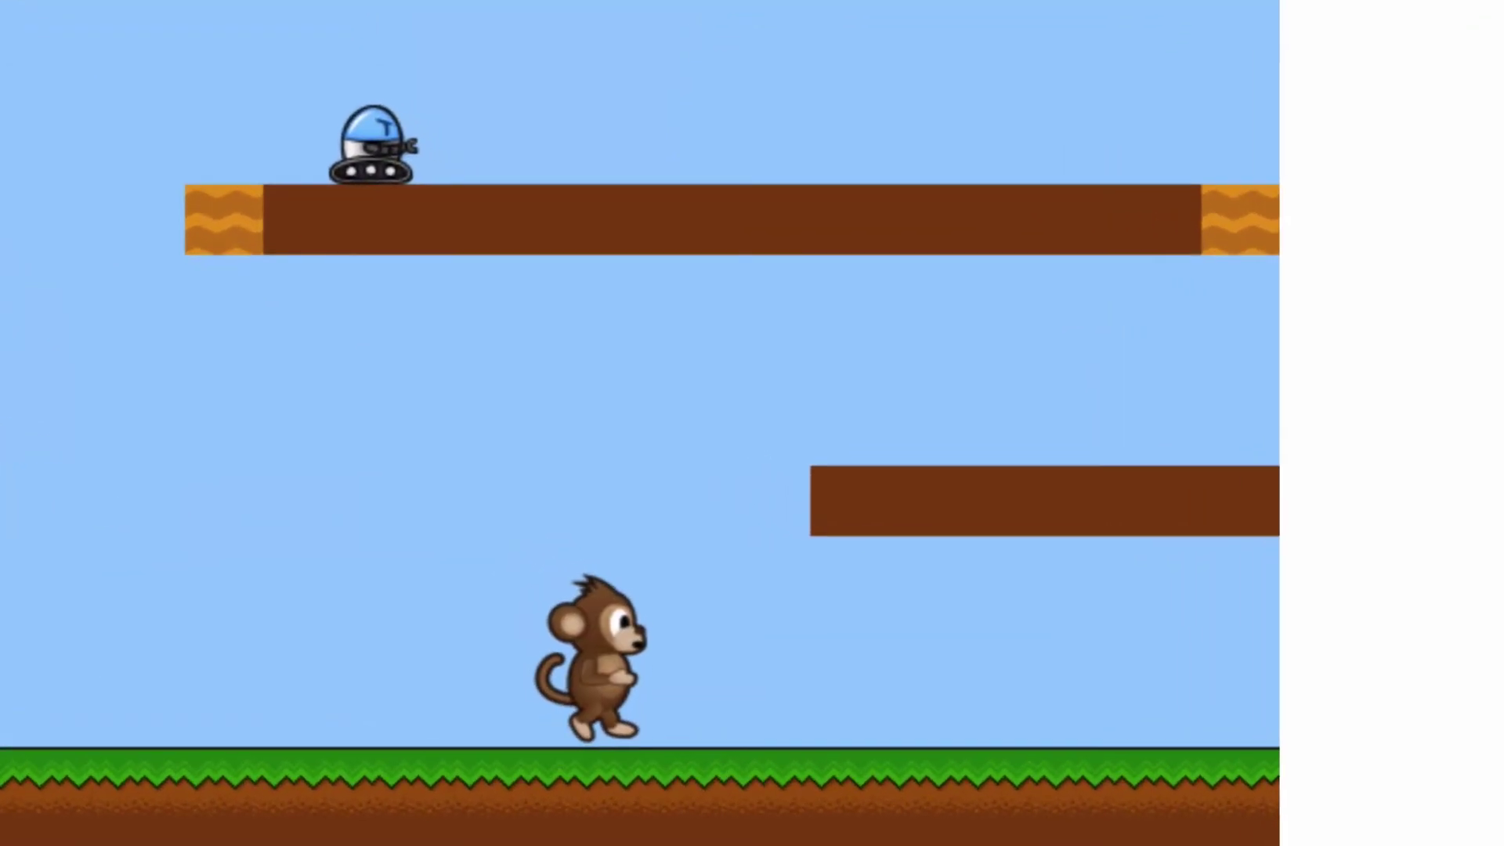
pyautogui.press('Left')
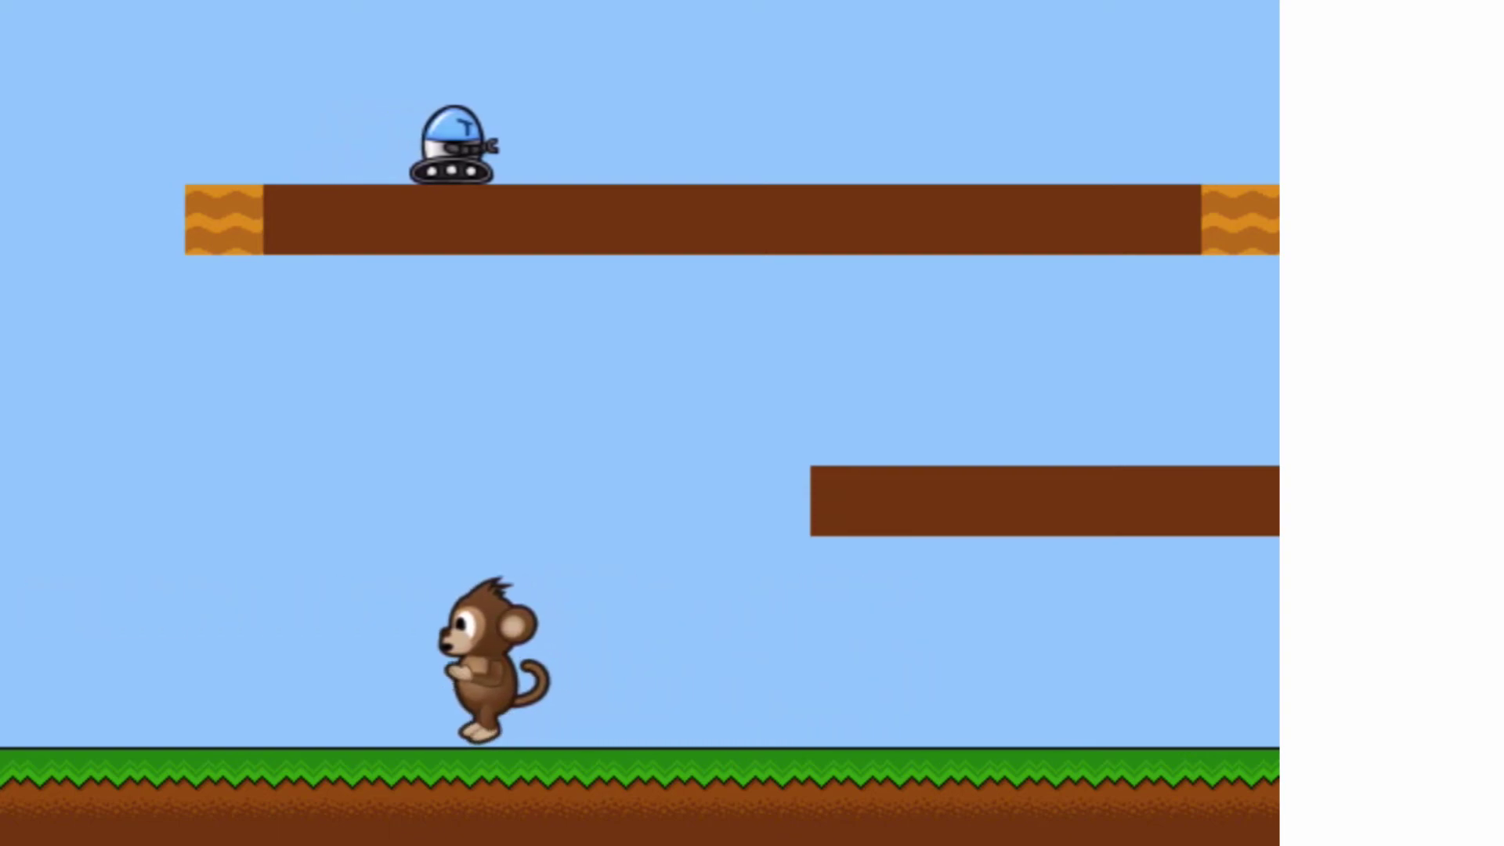
pyautogui.press('Right')
pyautogui.press('Left')
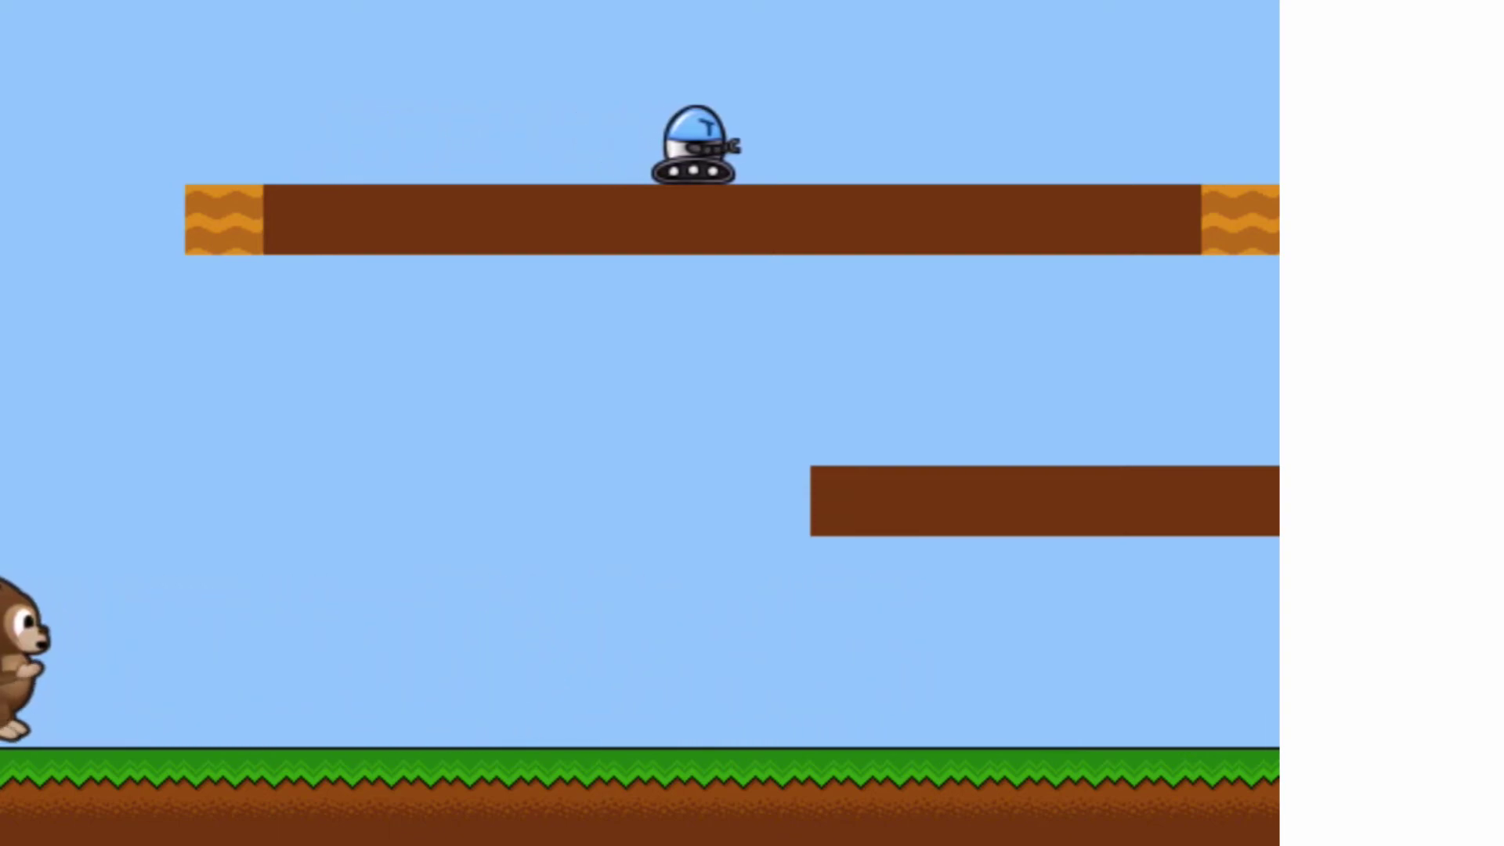
pyautogui.press('Right')
pyautogui.press('Right')
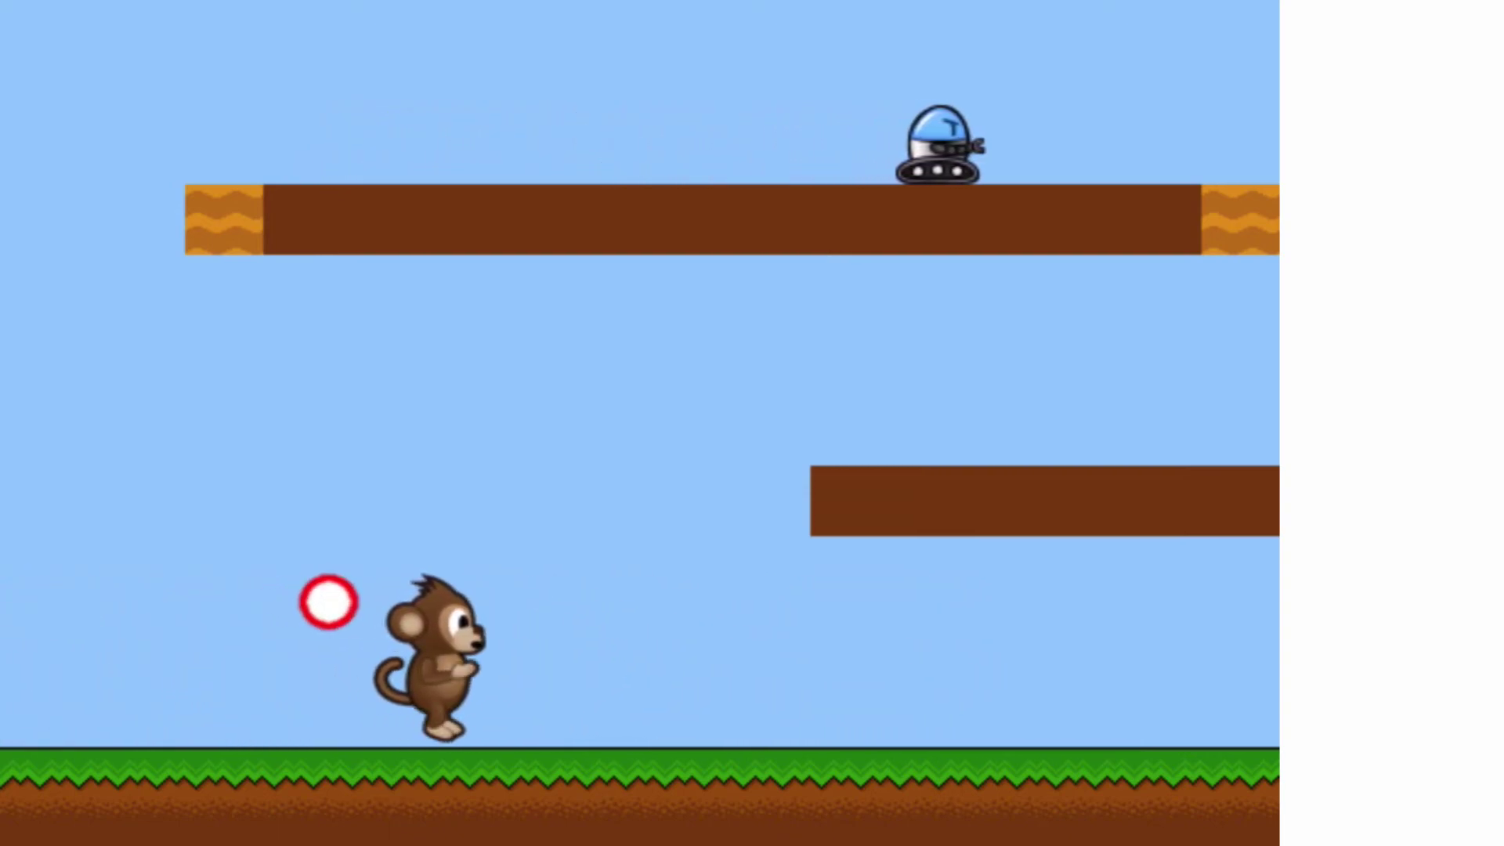
# Switch to Stencyl, stop the Players group from colliding with Actors in the collision group settings, and run the game again
pyautogui.press('Left')
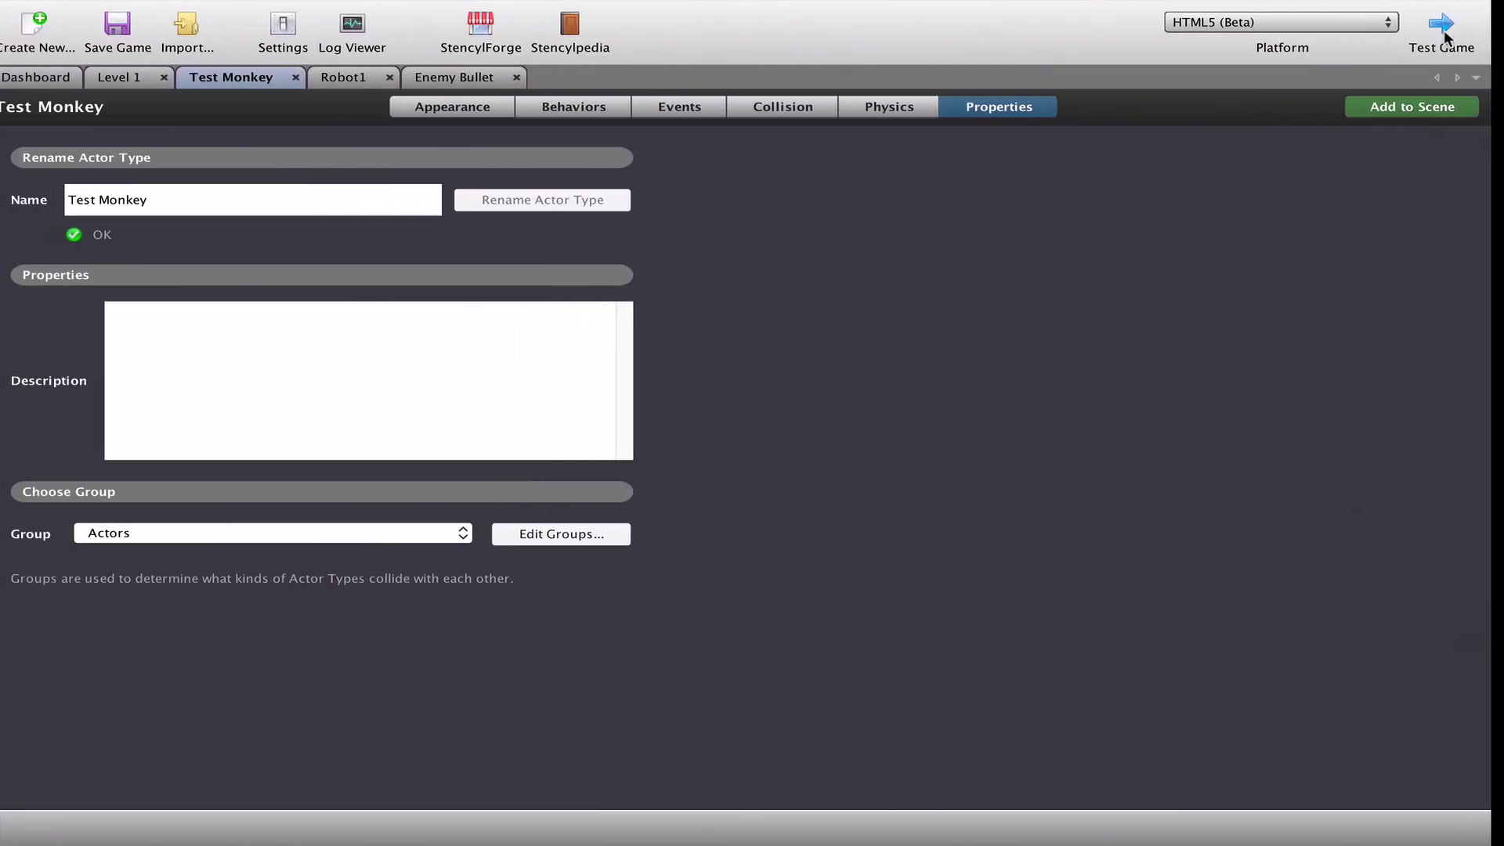
pyautogui.click(578, 541)
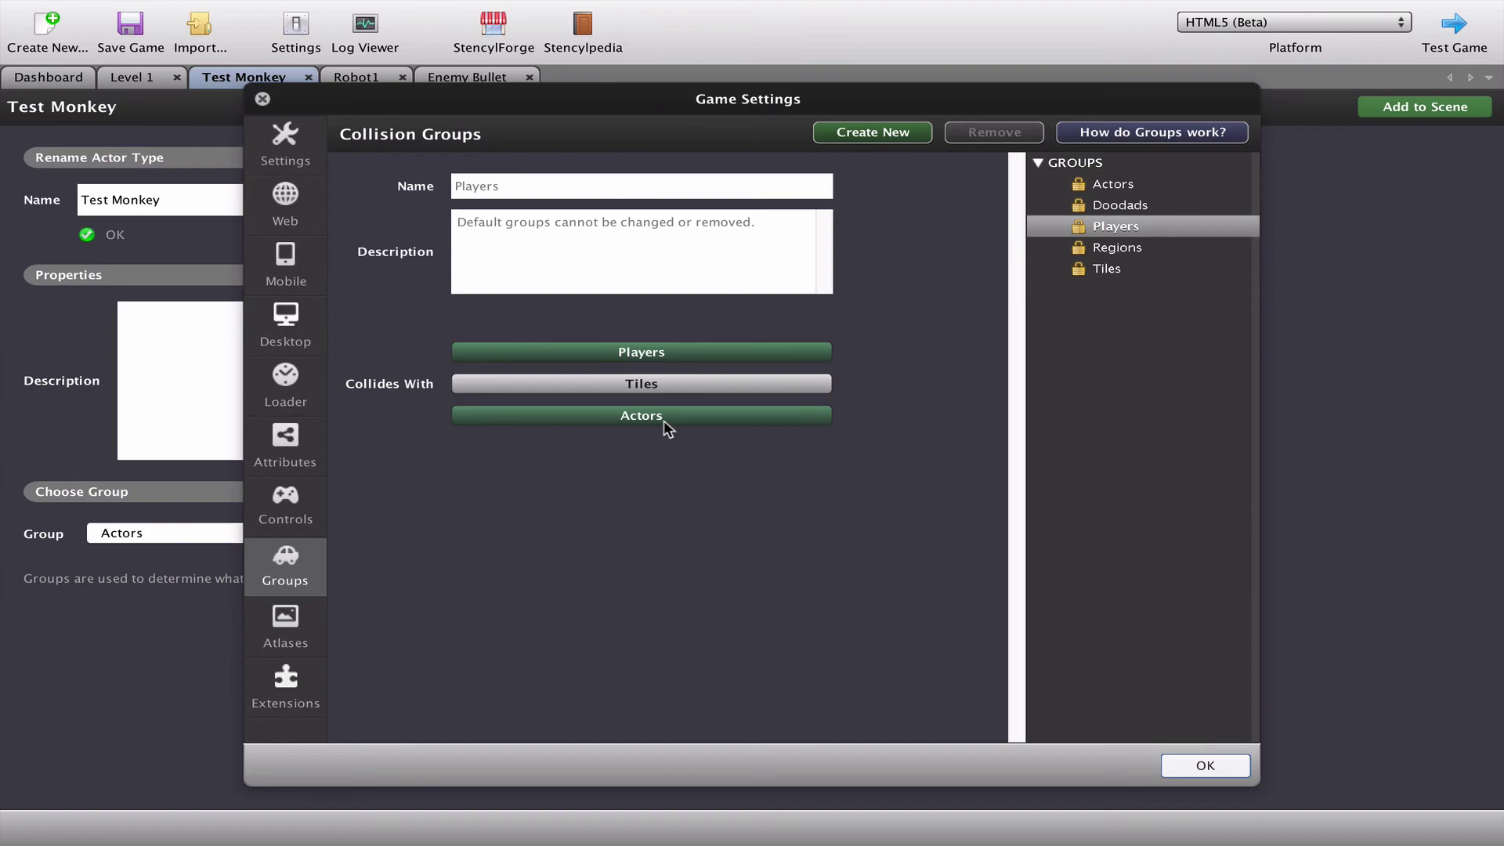
pyautogui.click(630, 417)
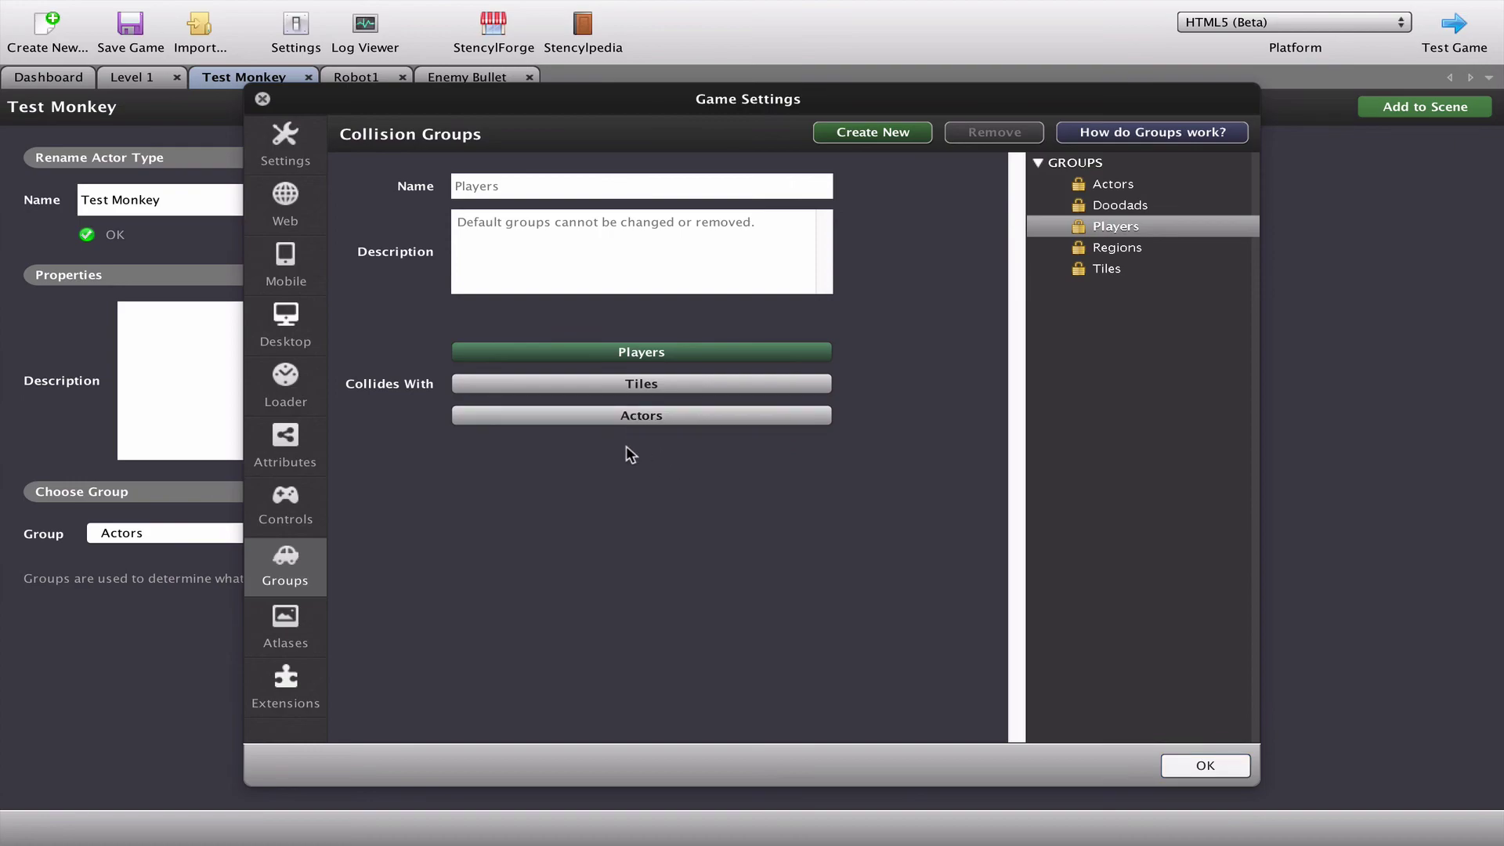
pyautogui.click(1194, 765)
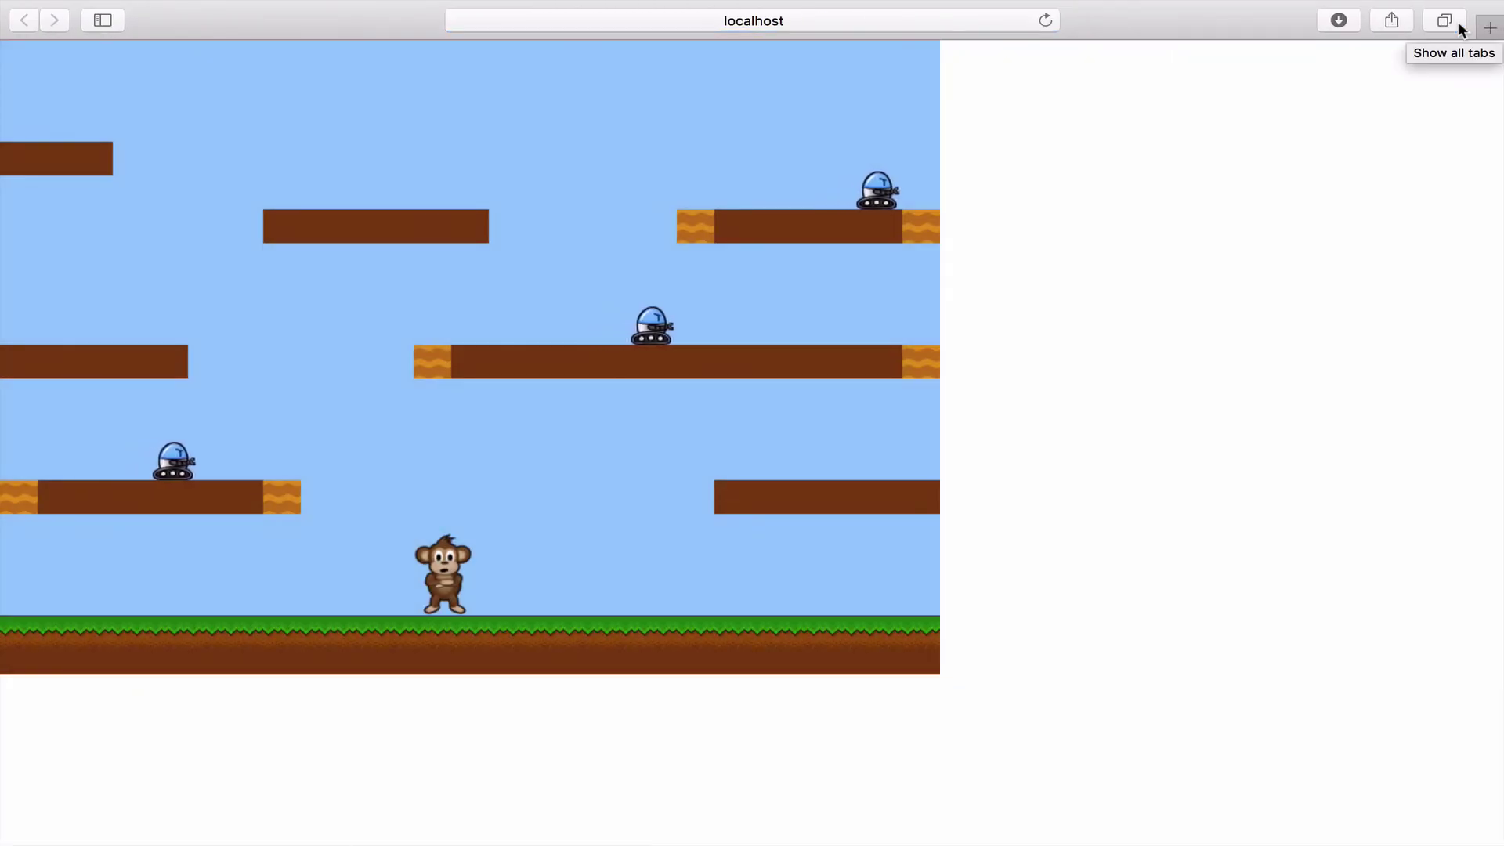
# Jump the monkey across the gap toward the lowest robot-free platform to test how it meets bullets with the Actors collision off
pyautogui.press('Right')
pyautogui.press('Left')
pyautogui.press('Up')
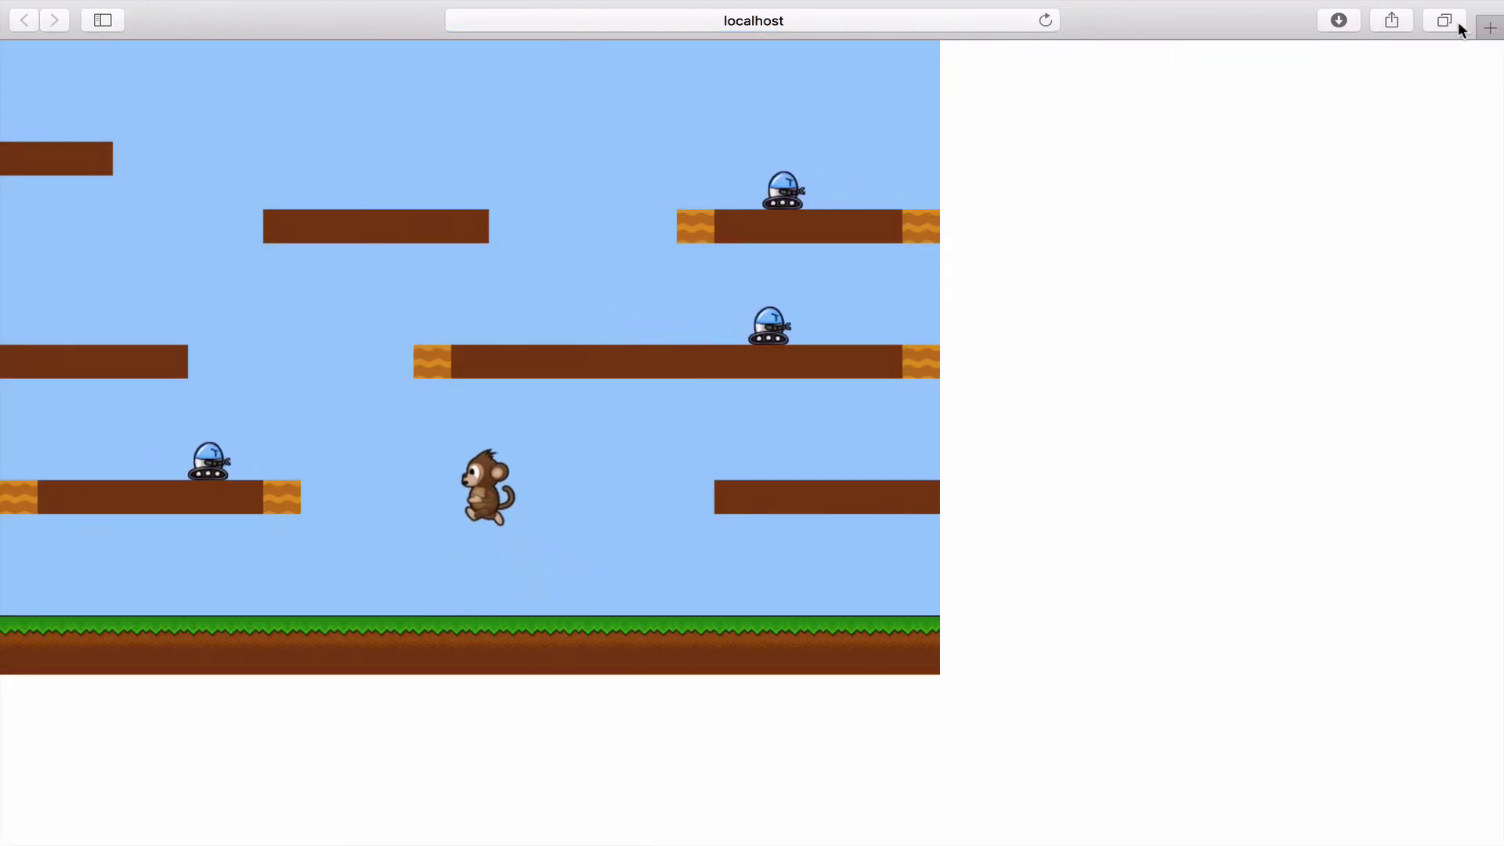
pyautogui.press('Right')
pyautogui.press('Up')
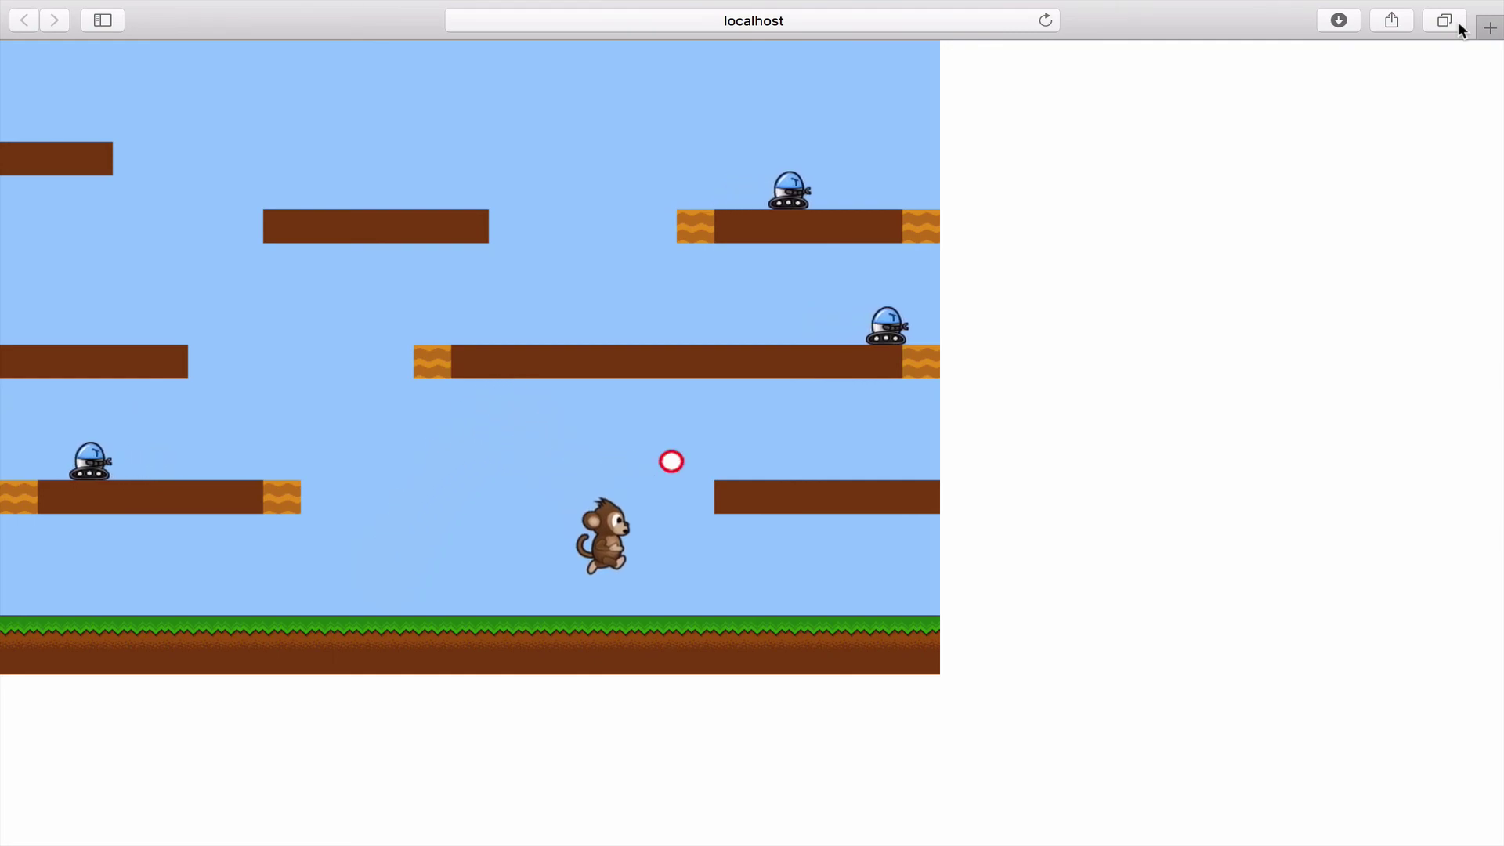
# Jump the monkey back and forth along the ground between the two lowest platforms to keep testing its contact with bullets
pyautogui.press('Left')
pyautogui.press('Up')
pyautogui.press('Right')
pyautogui.press('Up')
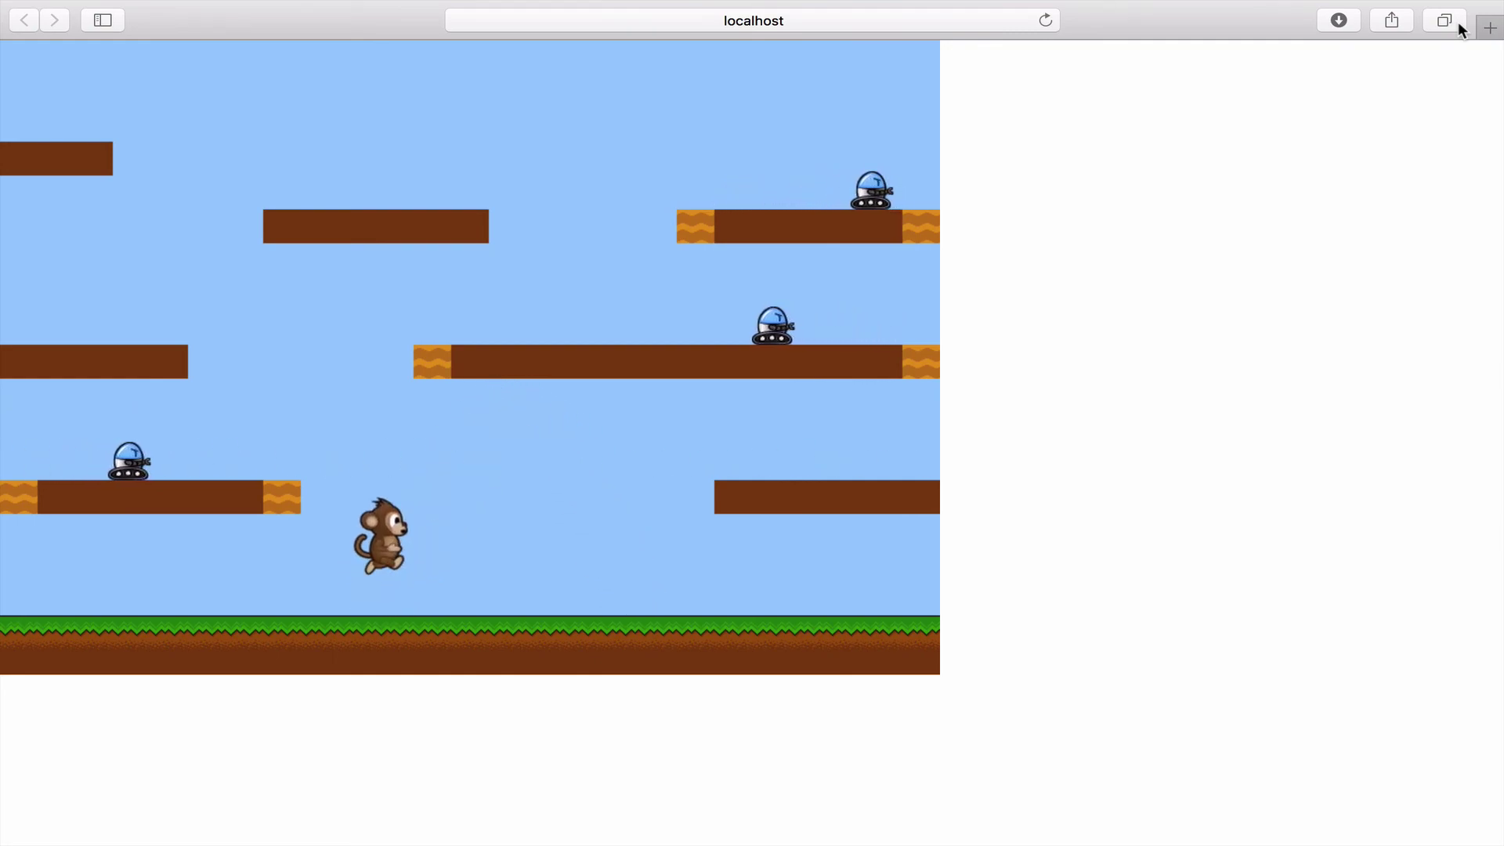
pyautogui.press('Left')
pyautogui.press('Right')
pyautogui.press('Up')
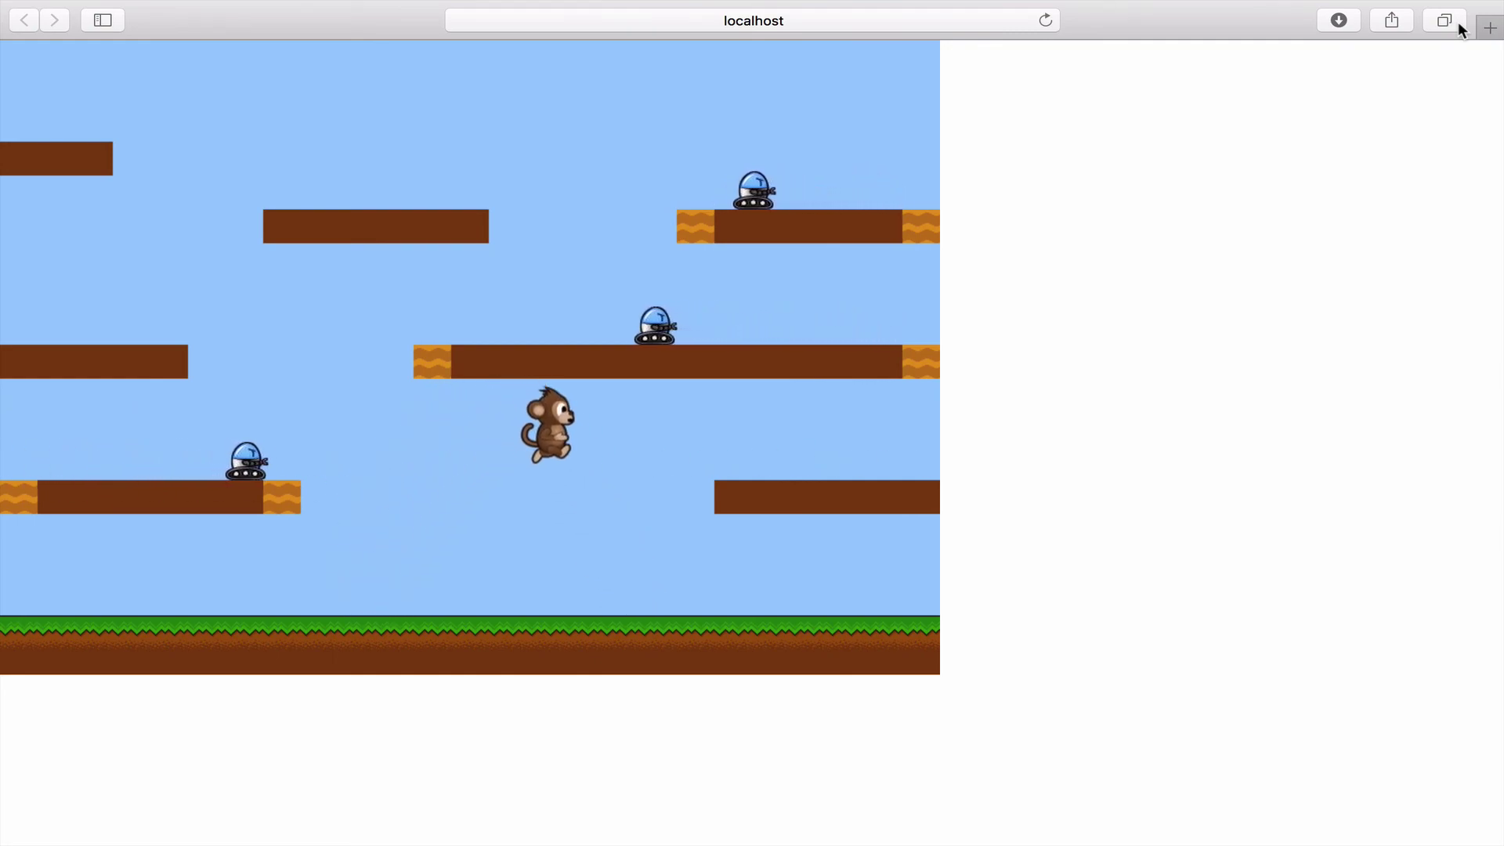
pyautogui.press('Left')
pyautogui.press('Up')
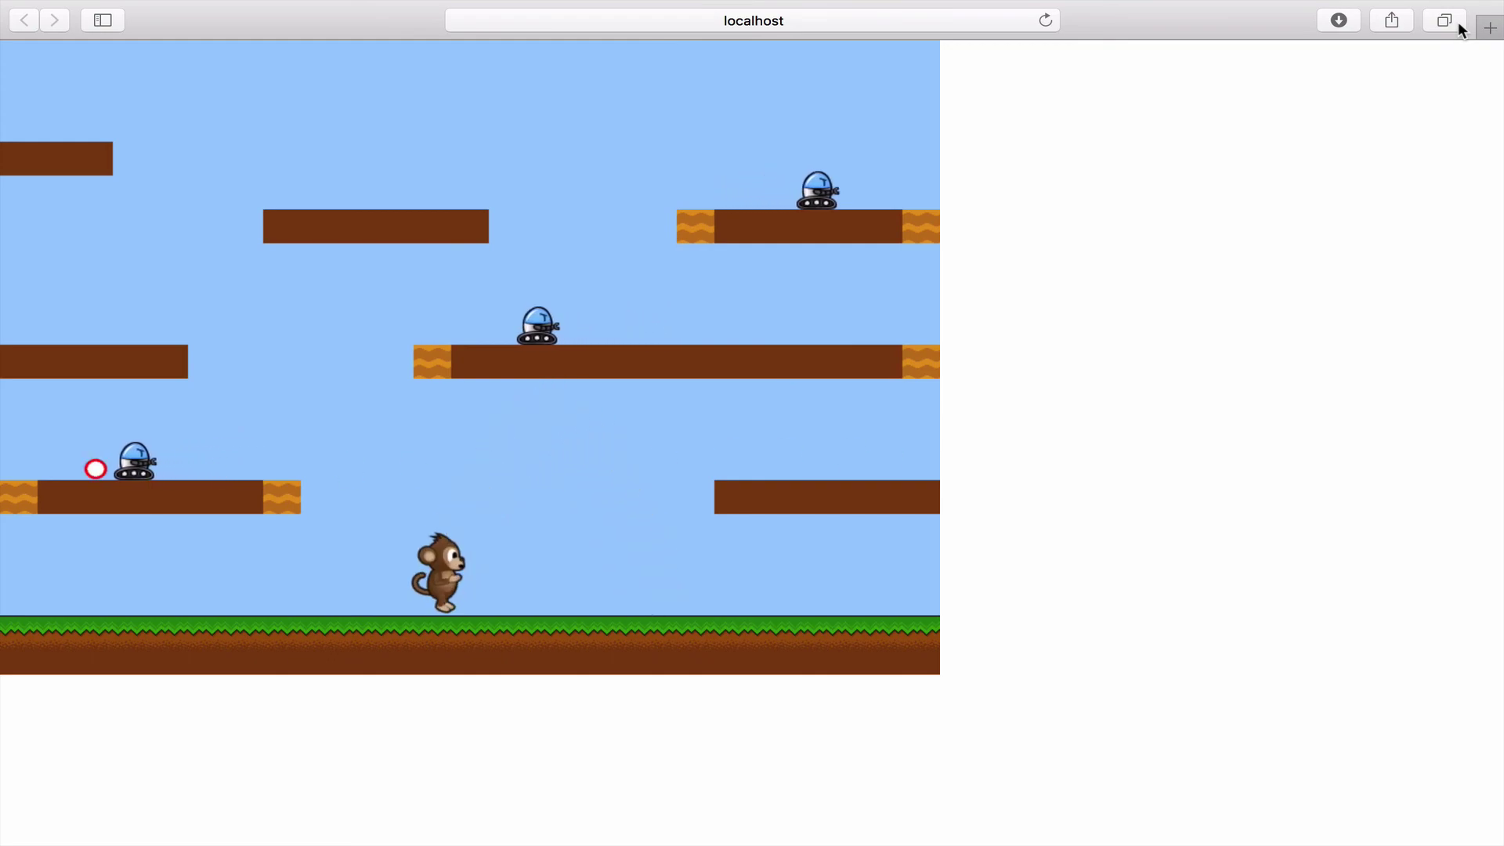
pyautogui.press('Right')
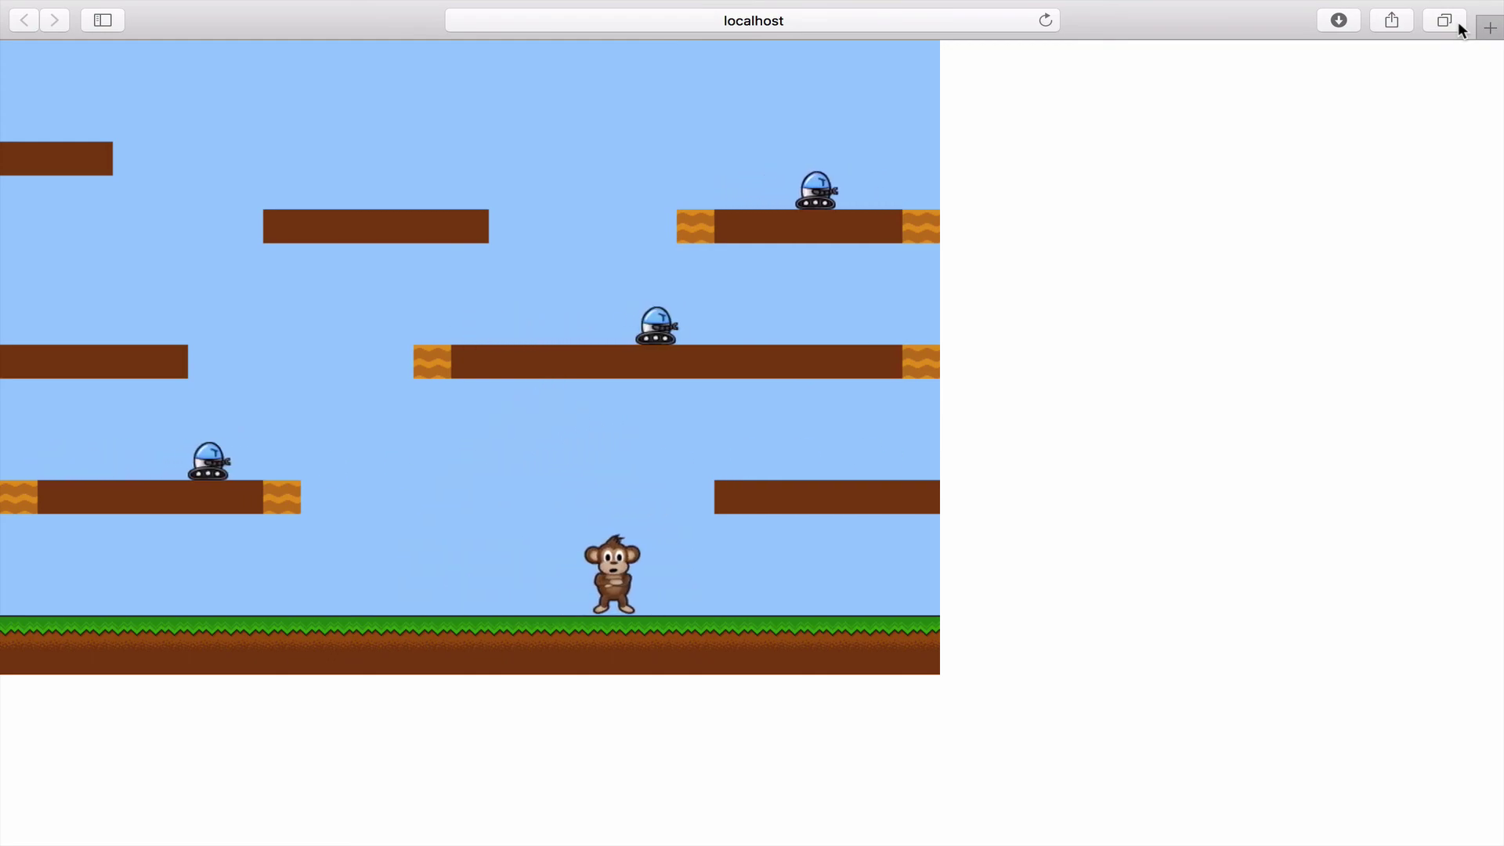